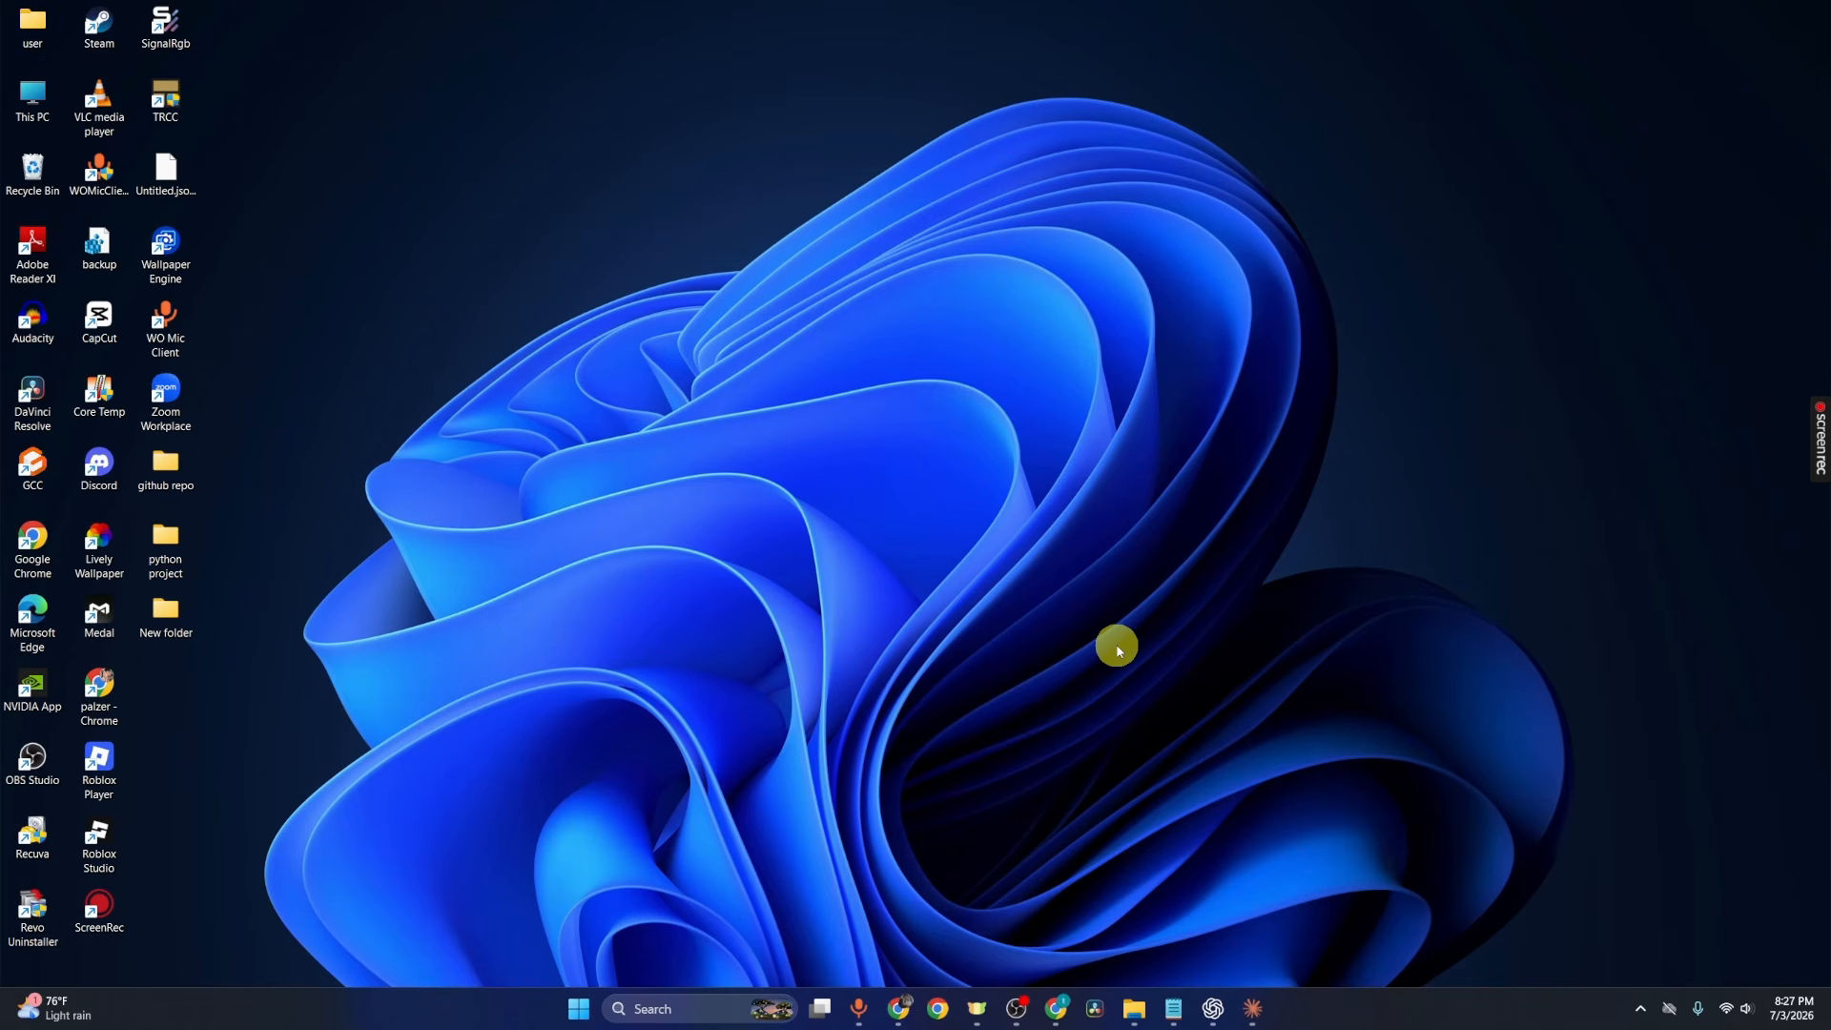
# Step: Open Chrome and go to the GIPHY website at giphy.com
pyautogui.click(1069, 1015)
pyautogui.write('GIP')
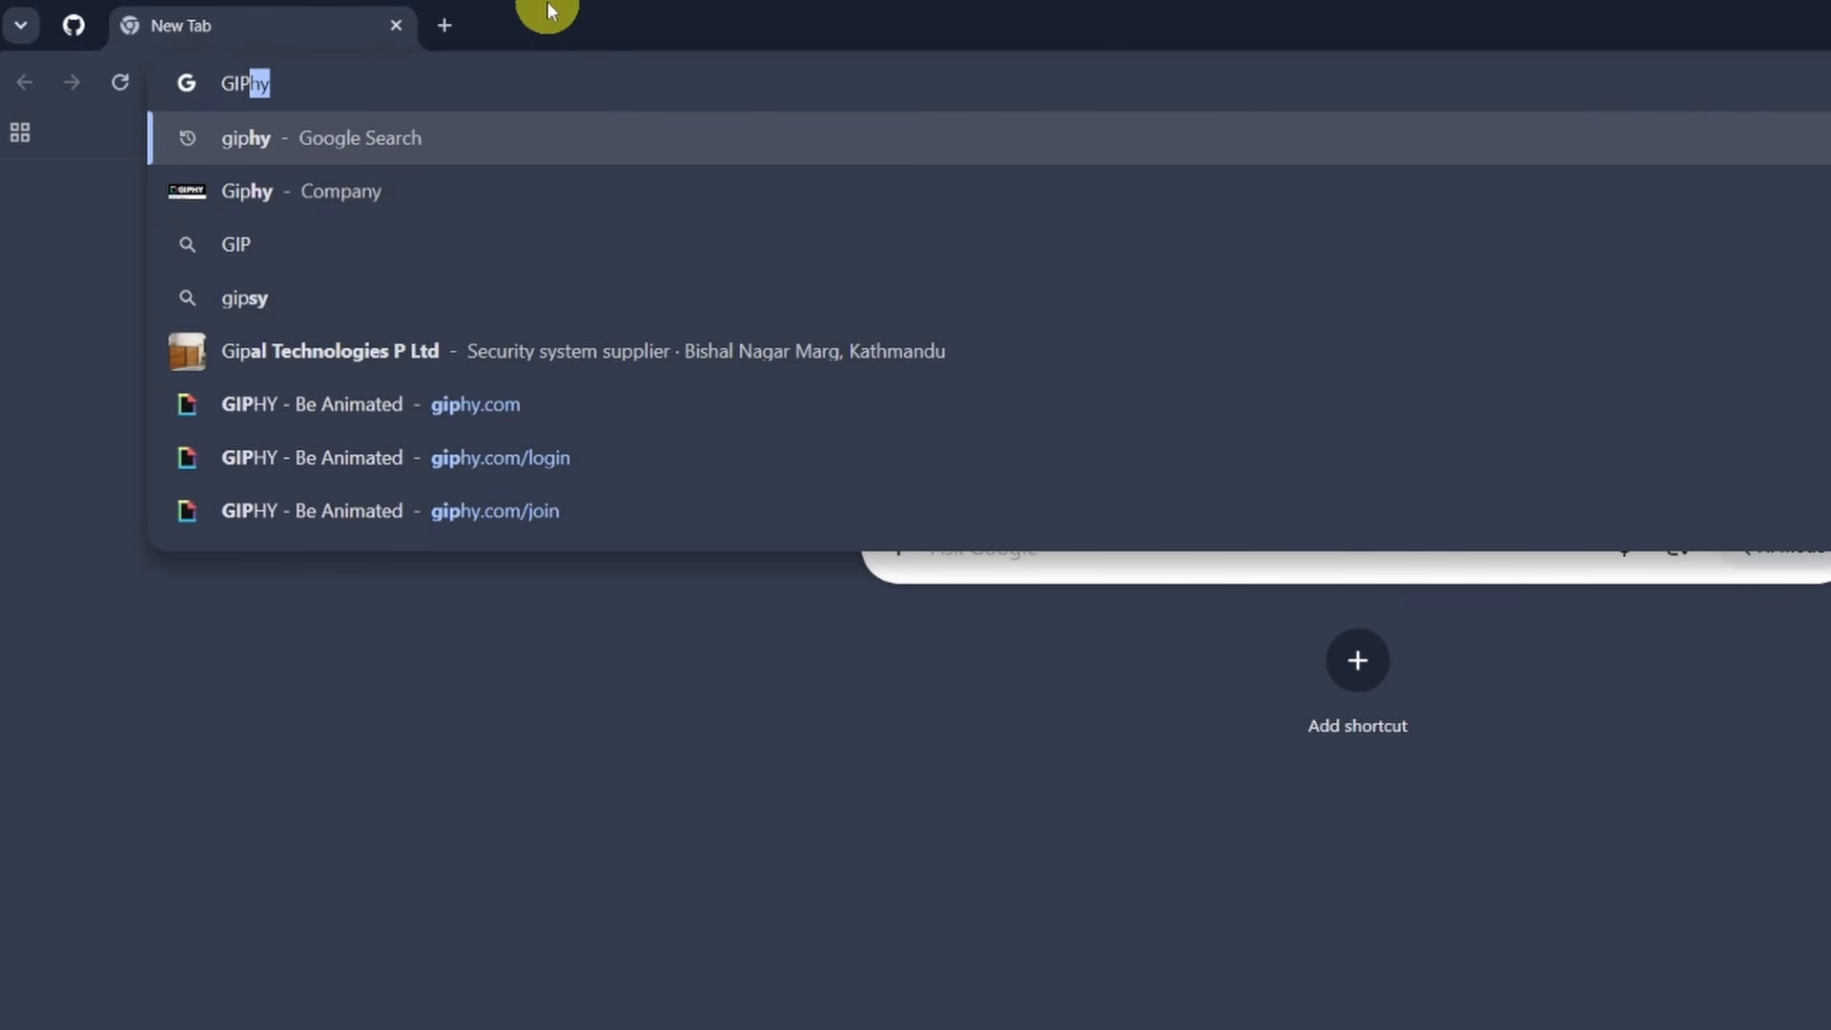
pyautogui.press('Return')
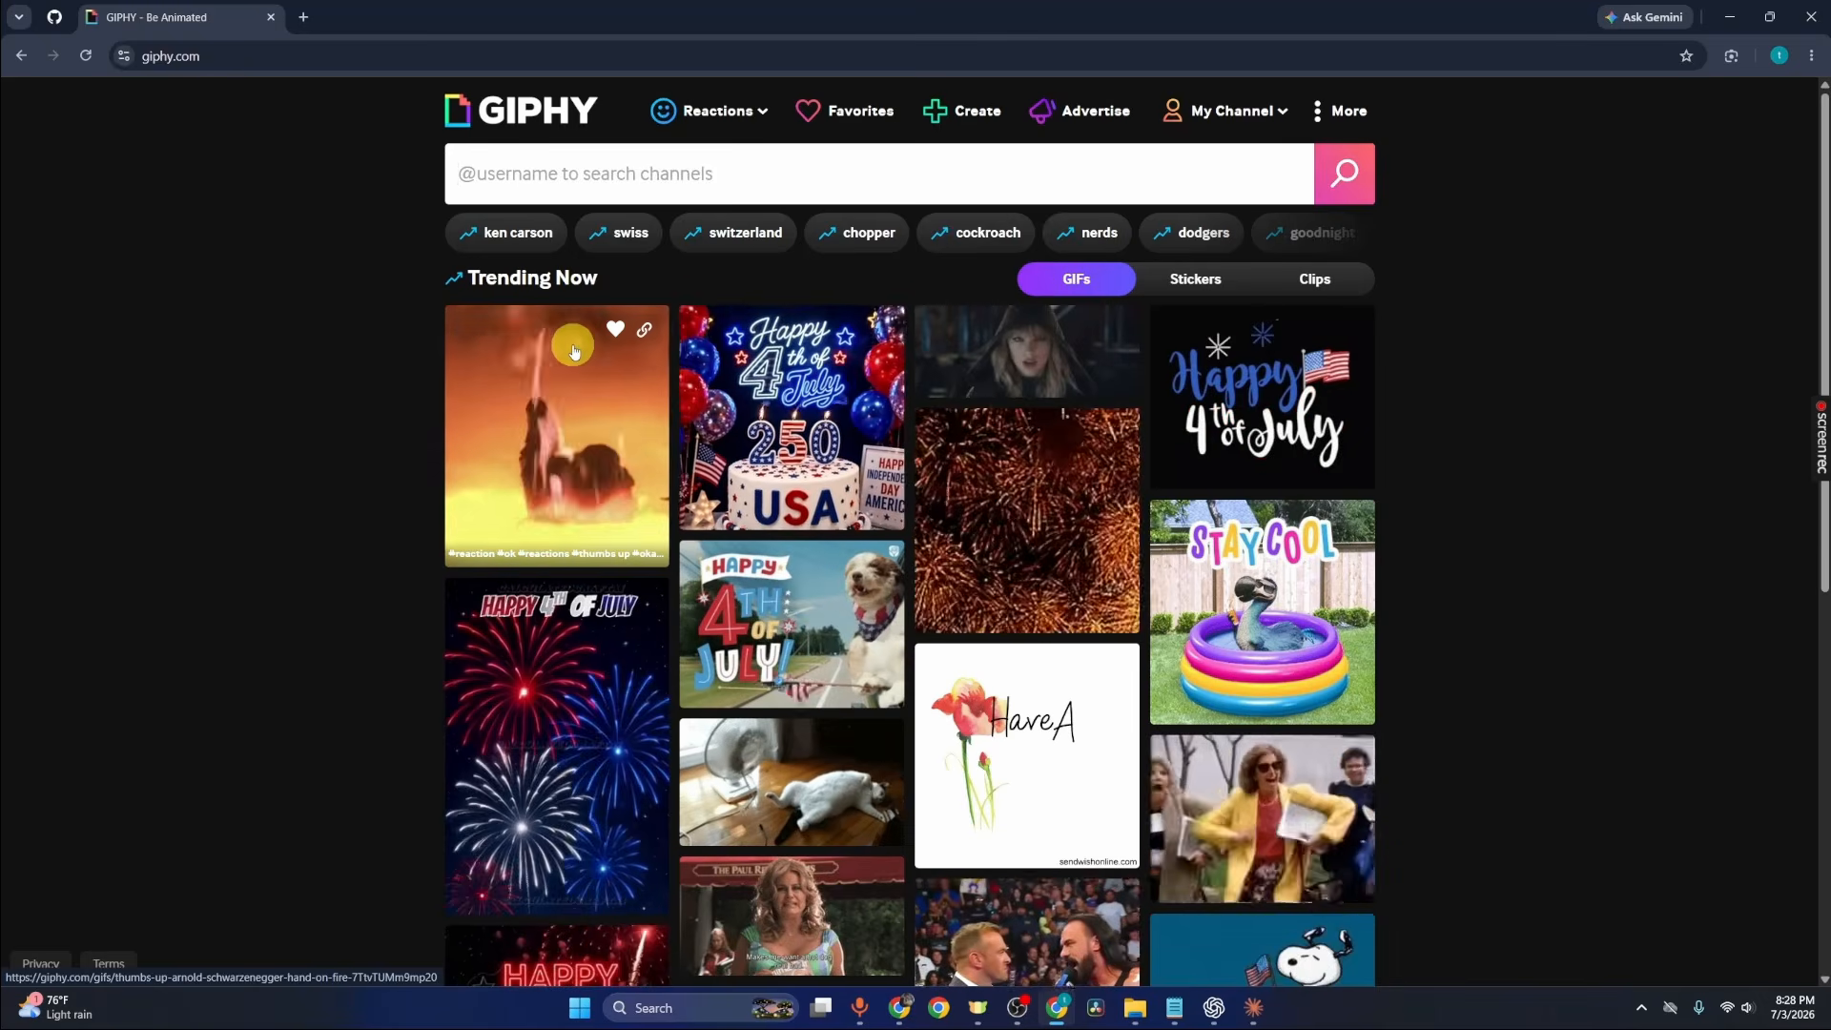
# Step: Search GIPHY for "DOG" GIFs
pyautogui.click(724, 177)
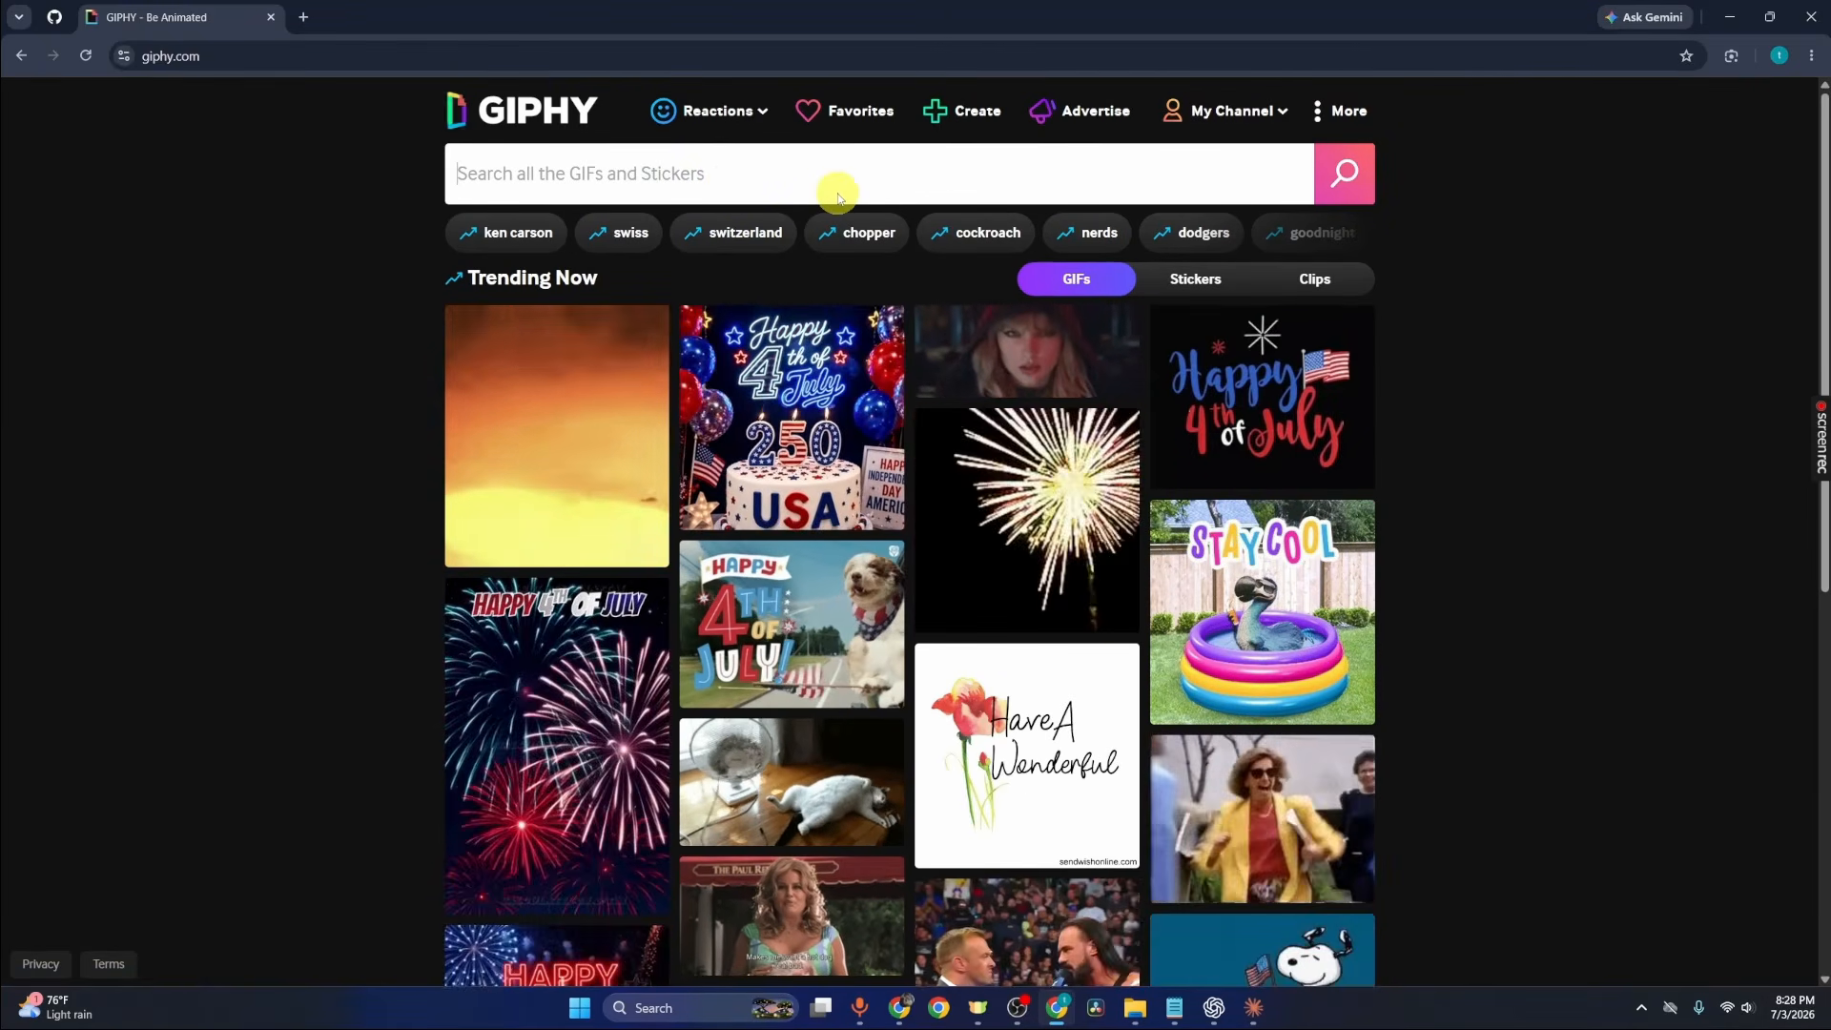
pyautogui.write('DOG')
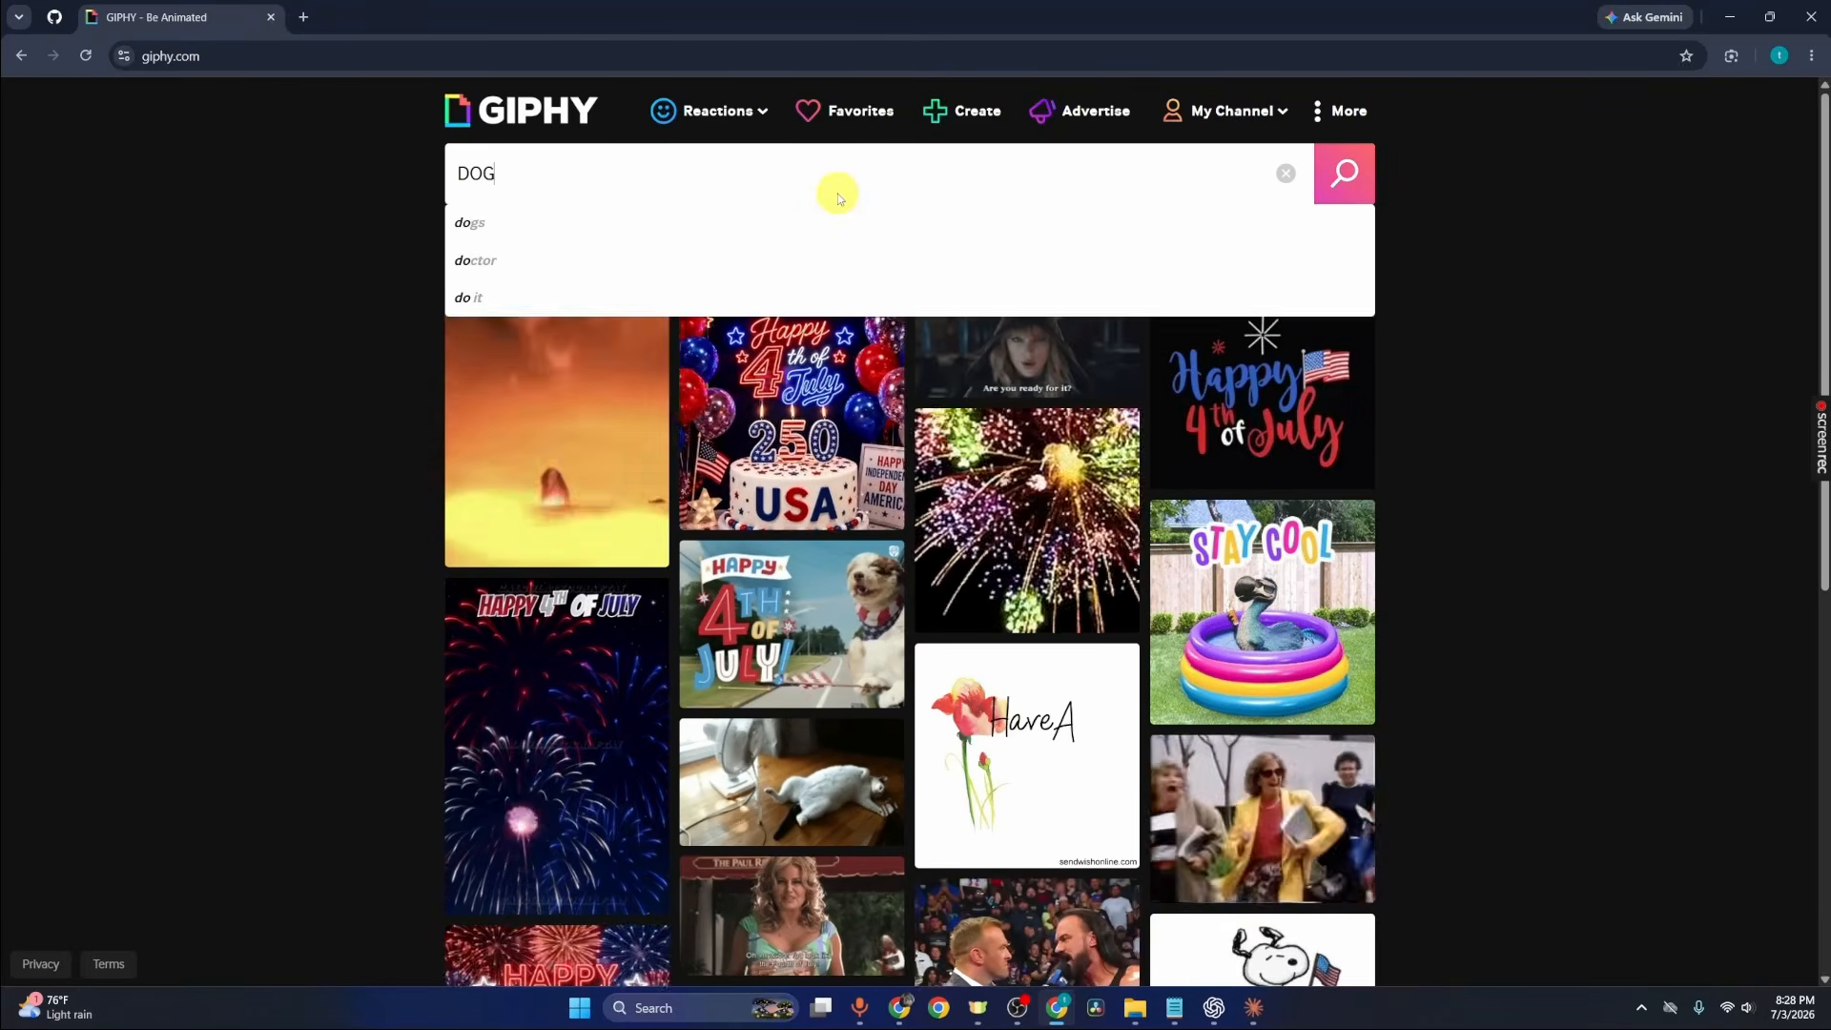
pyautogui.press('Return')
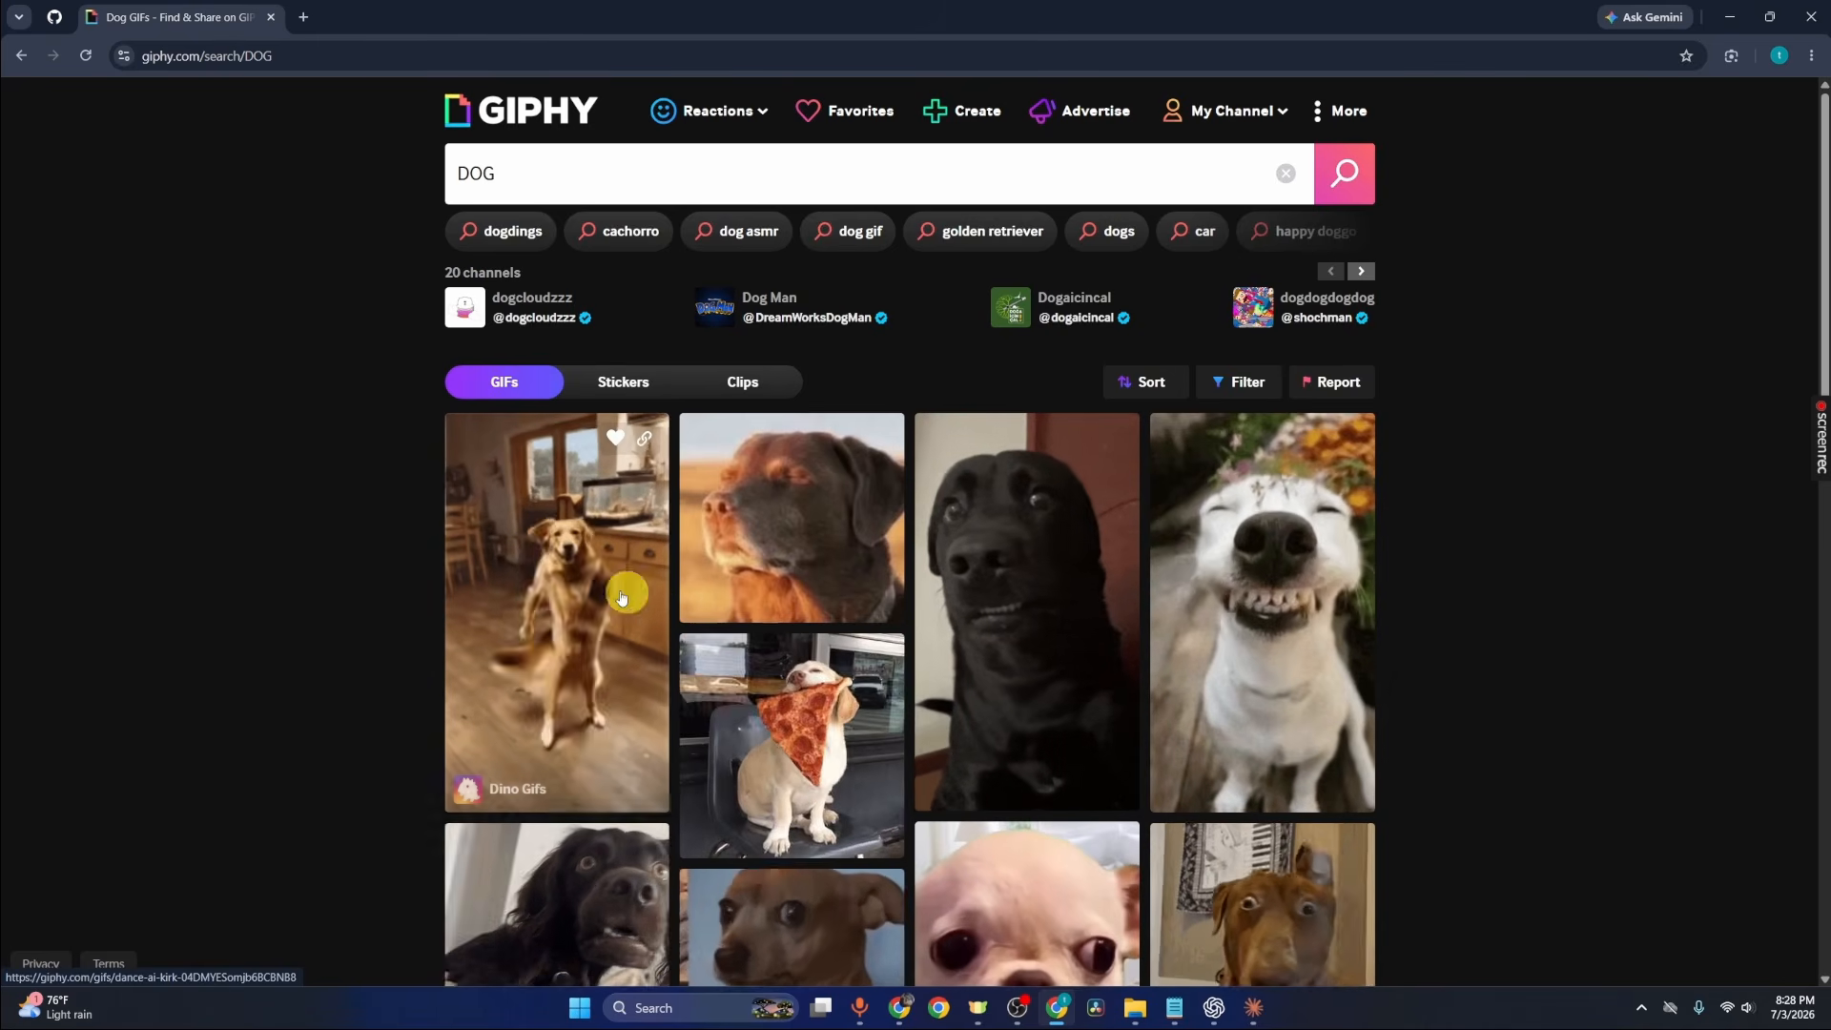
# Step: Open the dancing golden dog GIF from the results and examine its sharing options and related GIFs
pyautogui.click(564, 575)
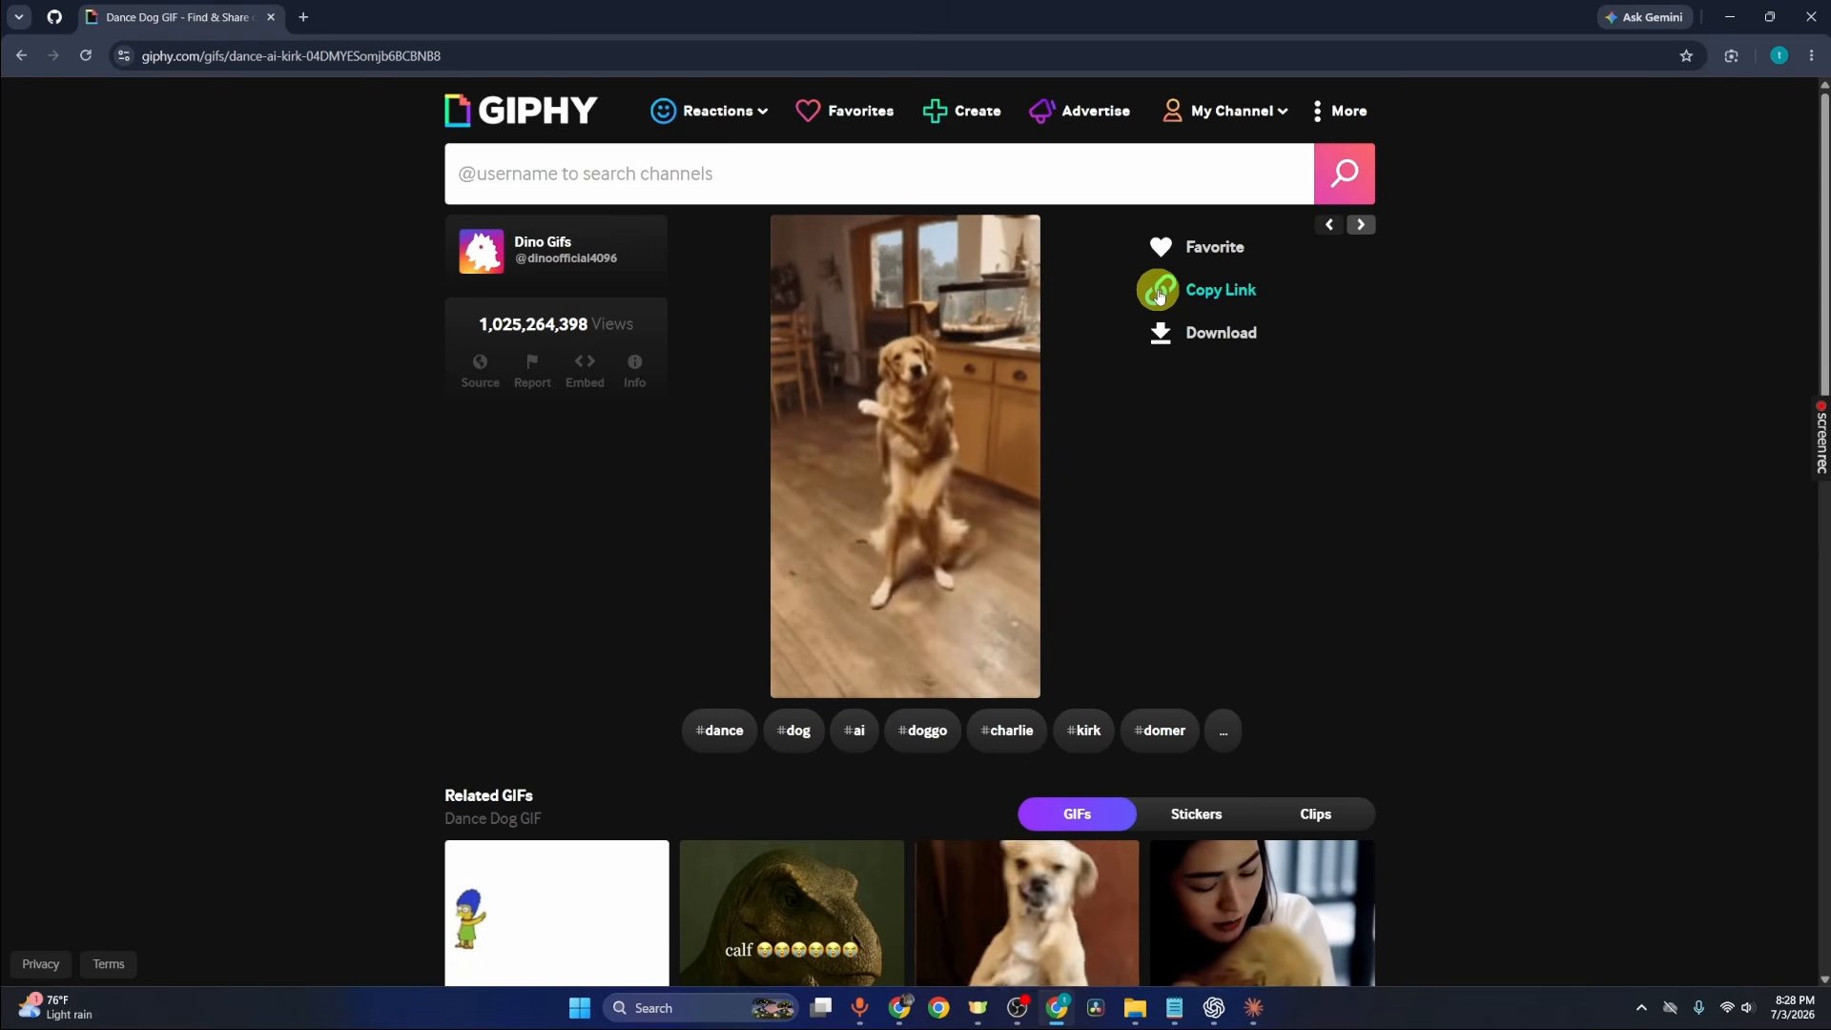
pyautogui.scroll(-3, 1173, 458)
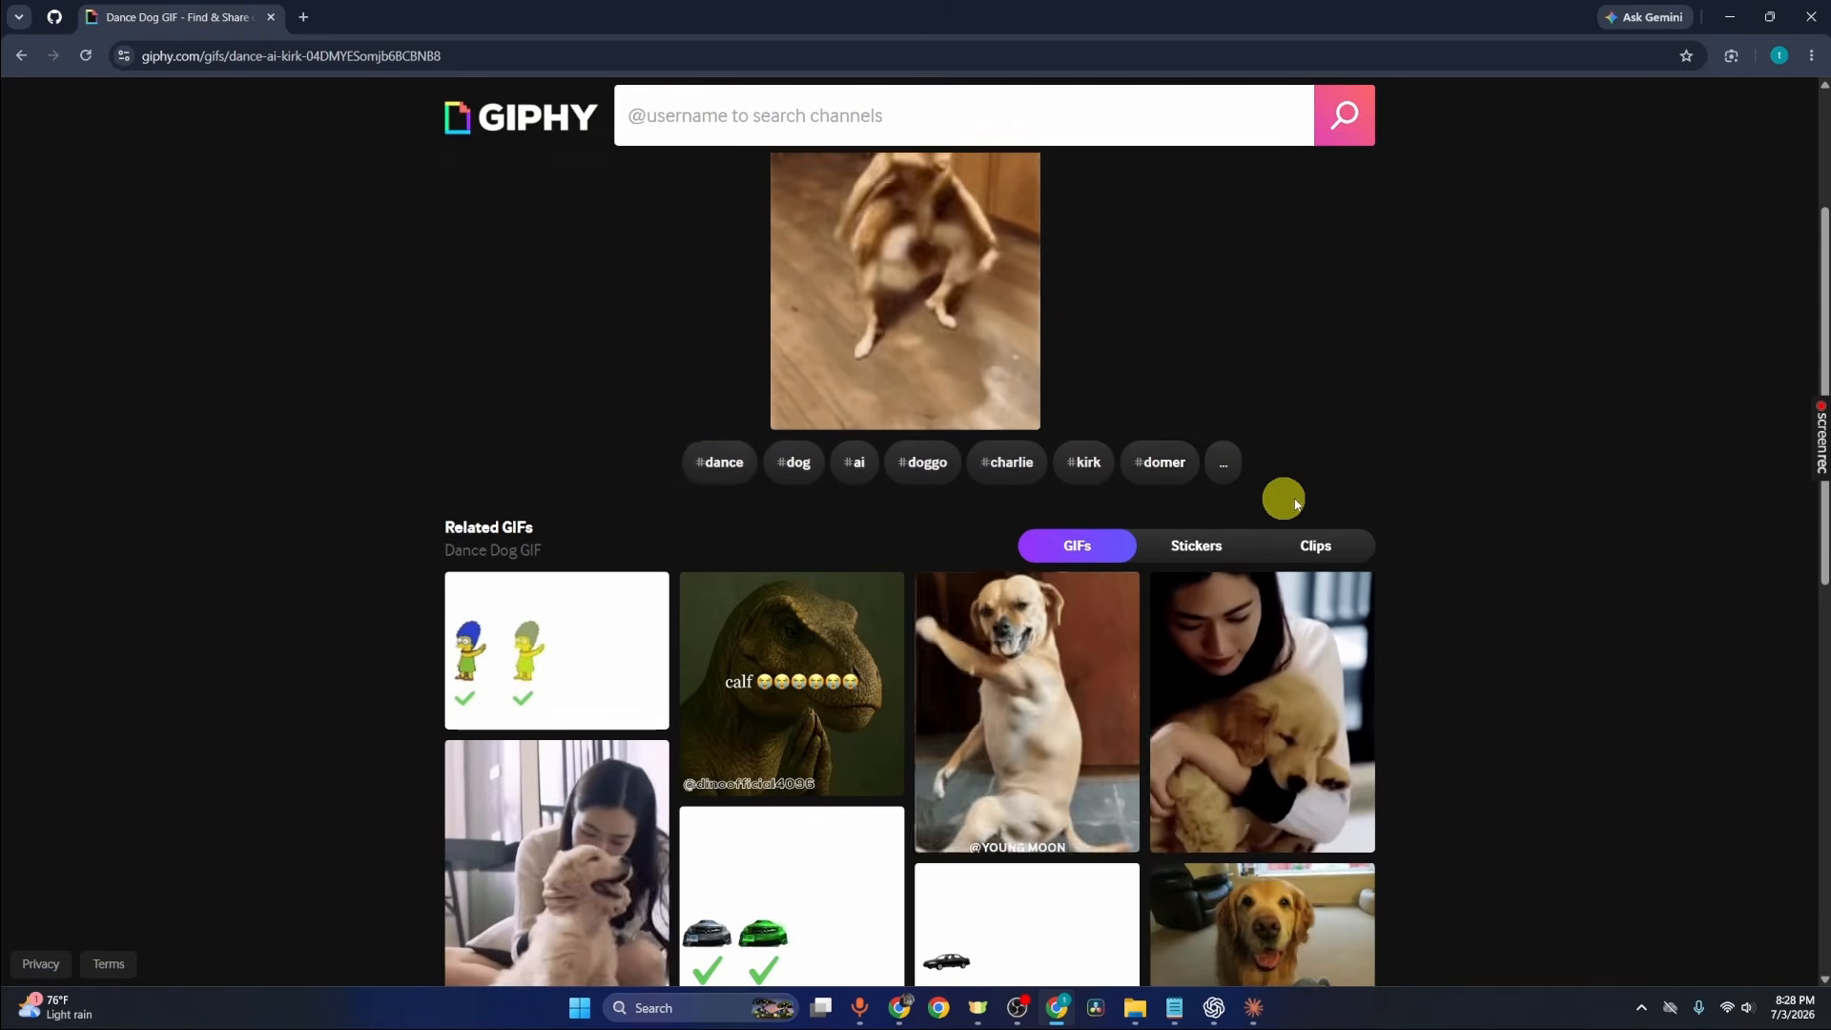
pyautogui.scroll(3, 1277, 501)
pyautogui.scroll(-5, 1278, 501)
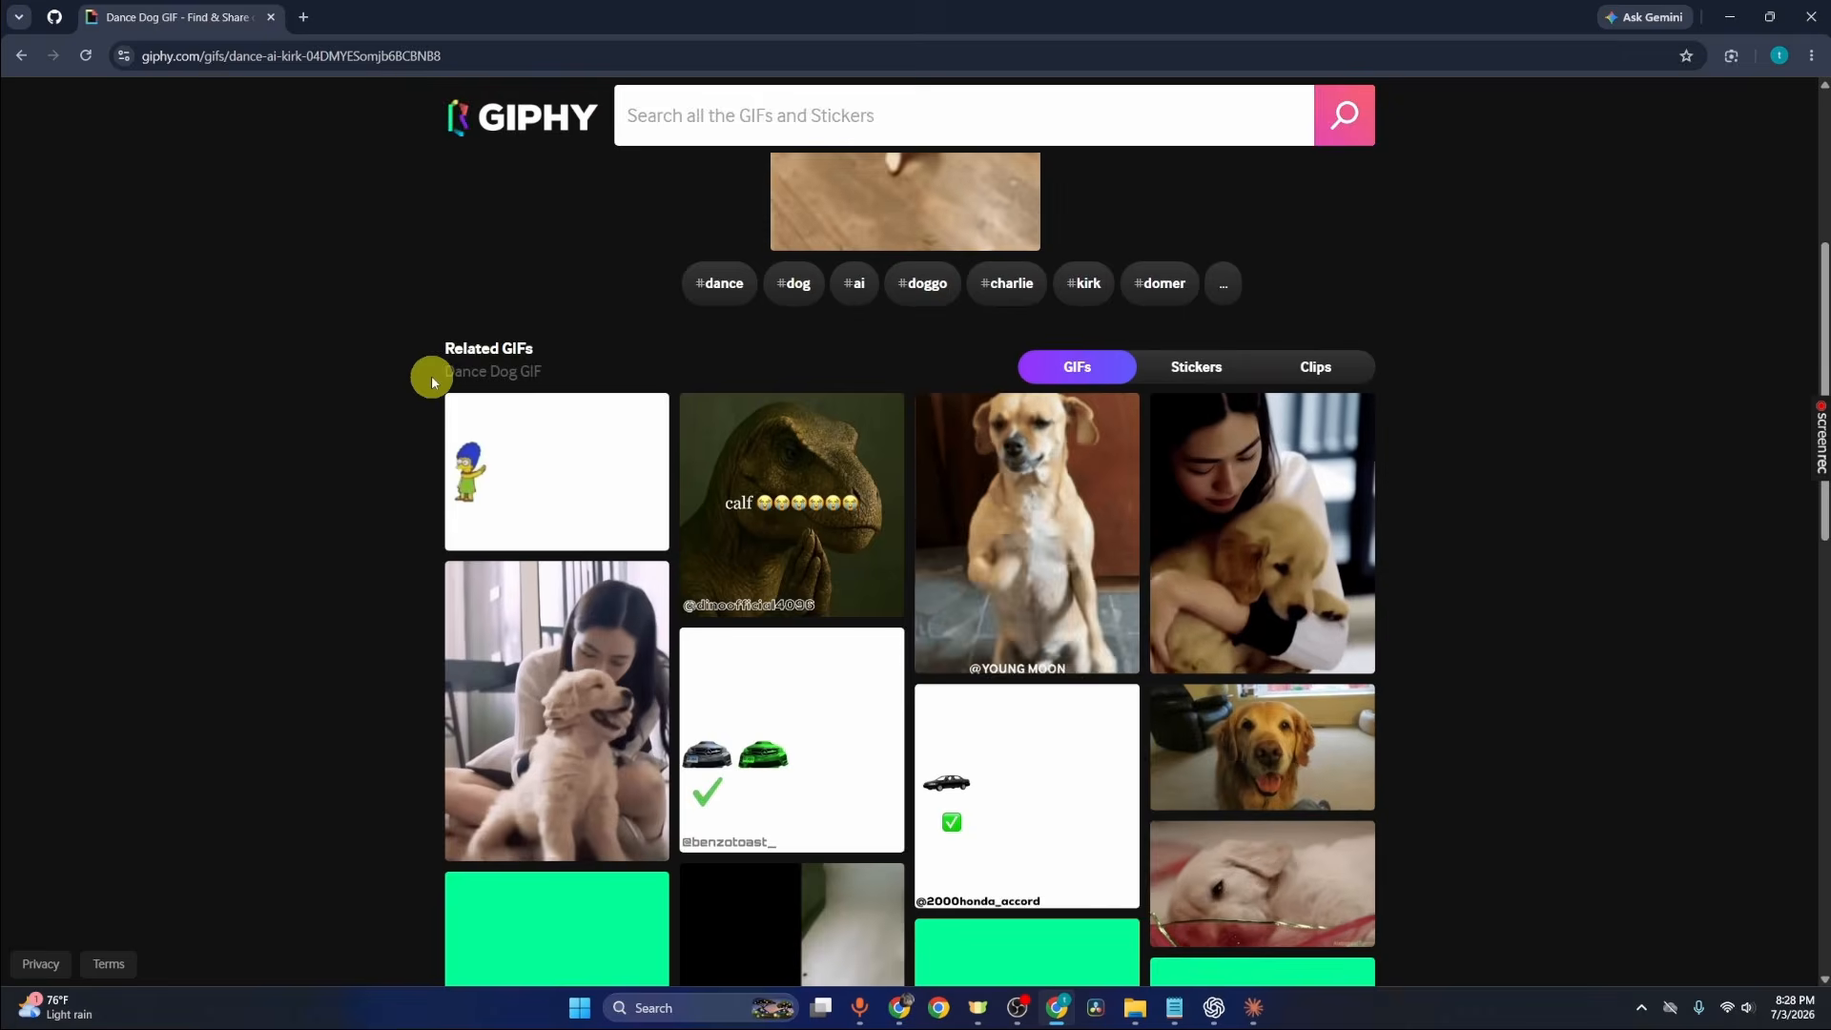
pyautogui.scroll(5, 964, 506)
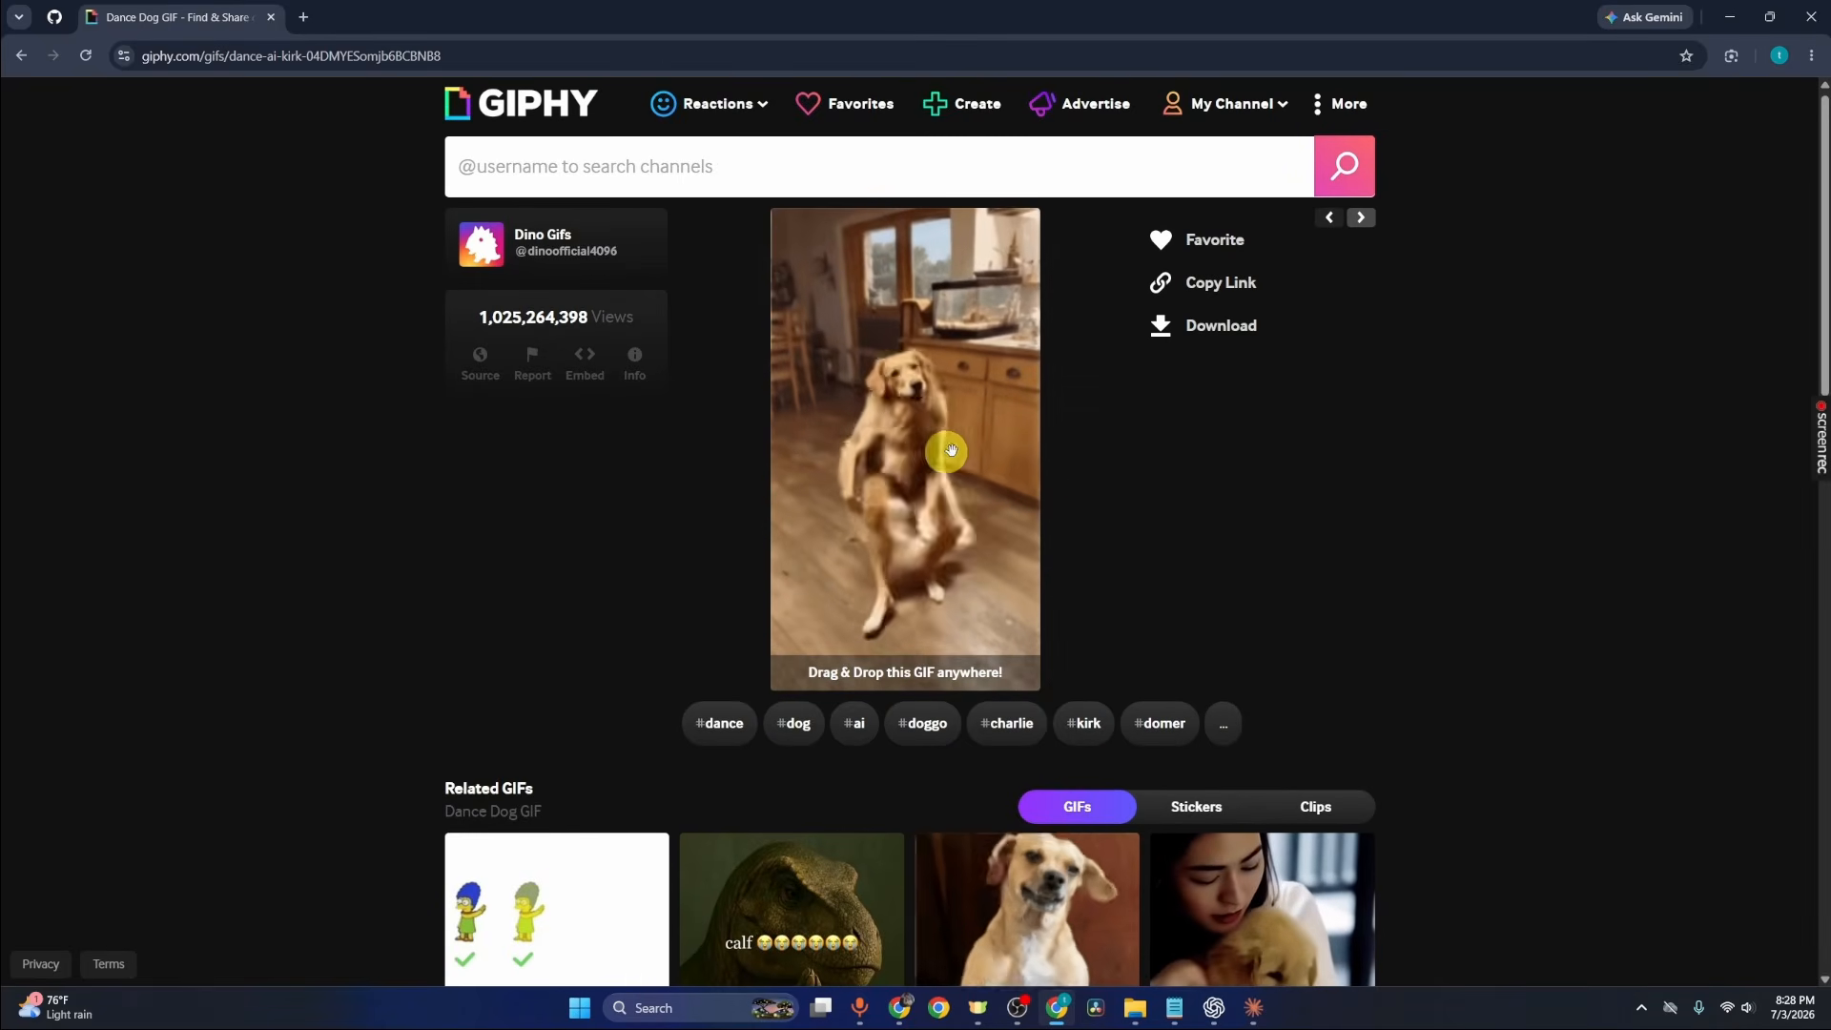
pyautogui.scroll(-6, 1148, 459)
pyautogui.scroll(-6, 1150, 464)
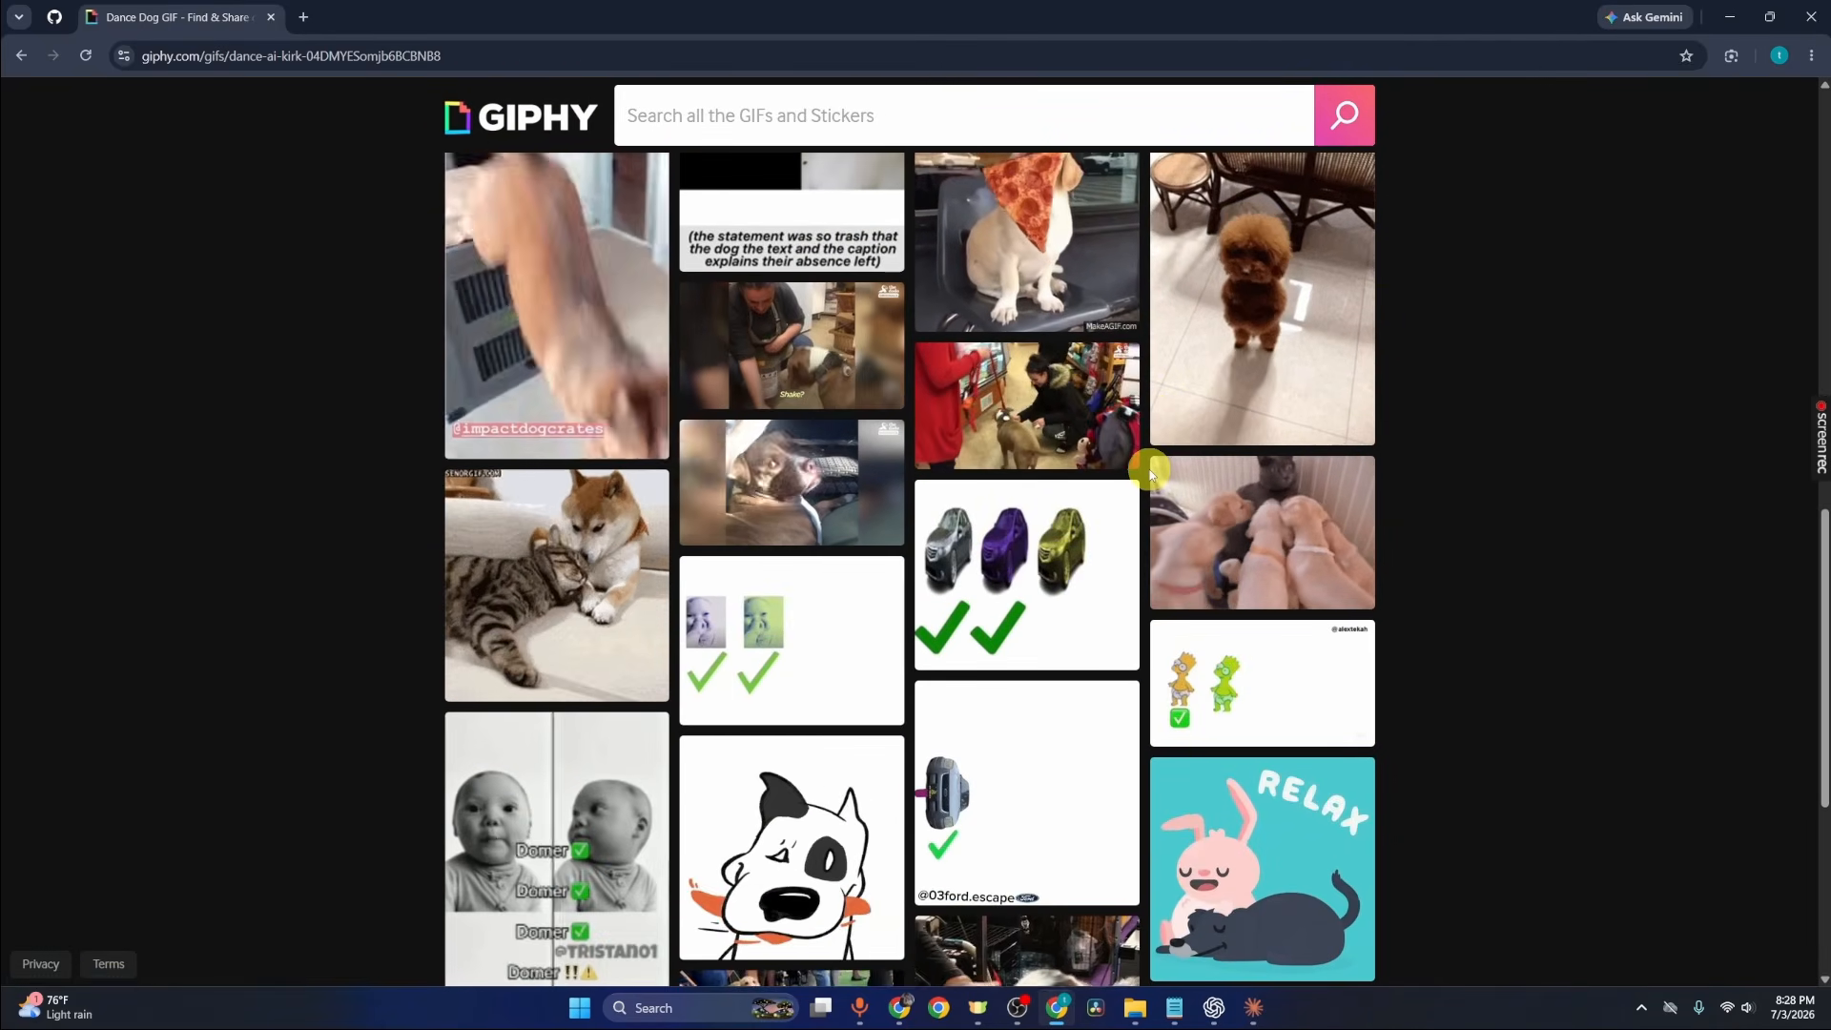
pyautogui.scroll(12, 1150, 470)
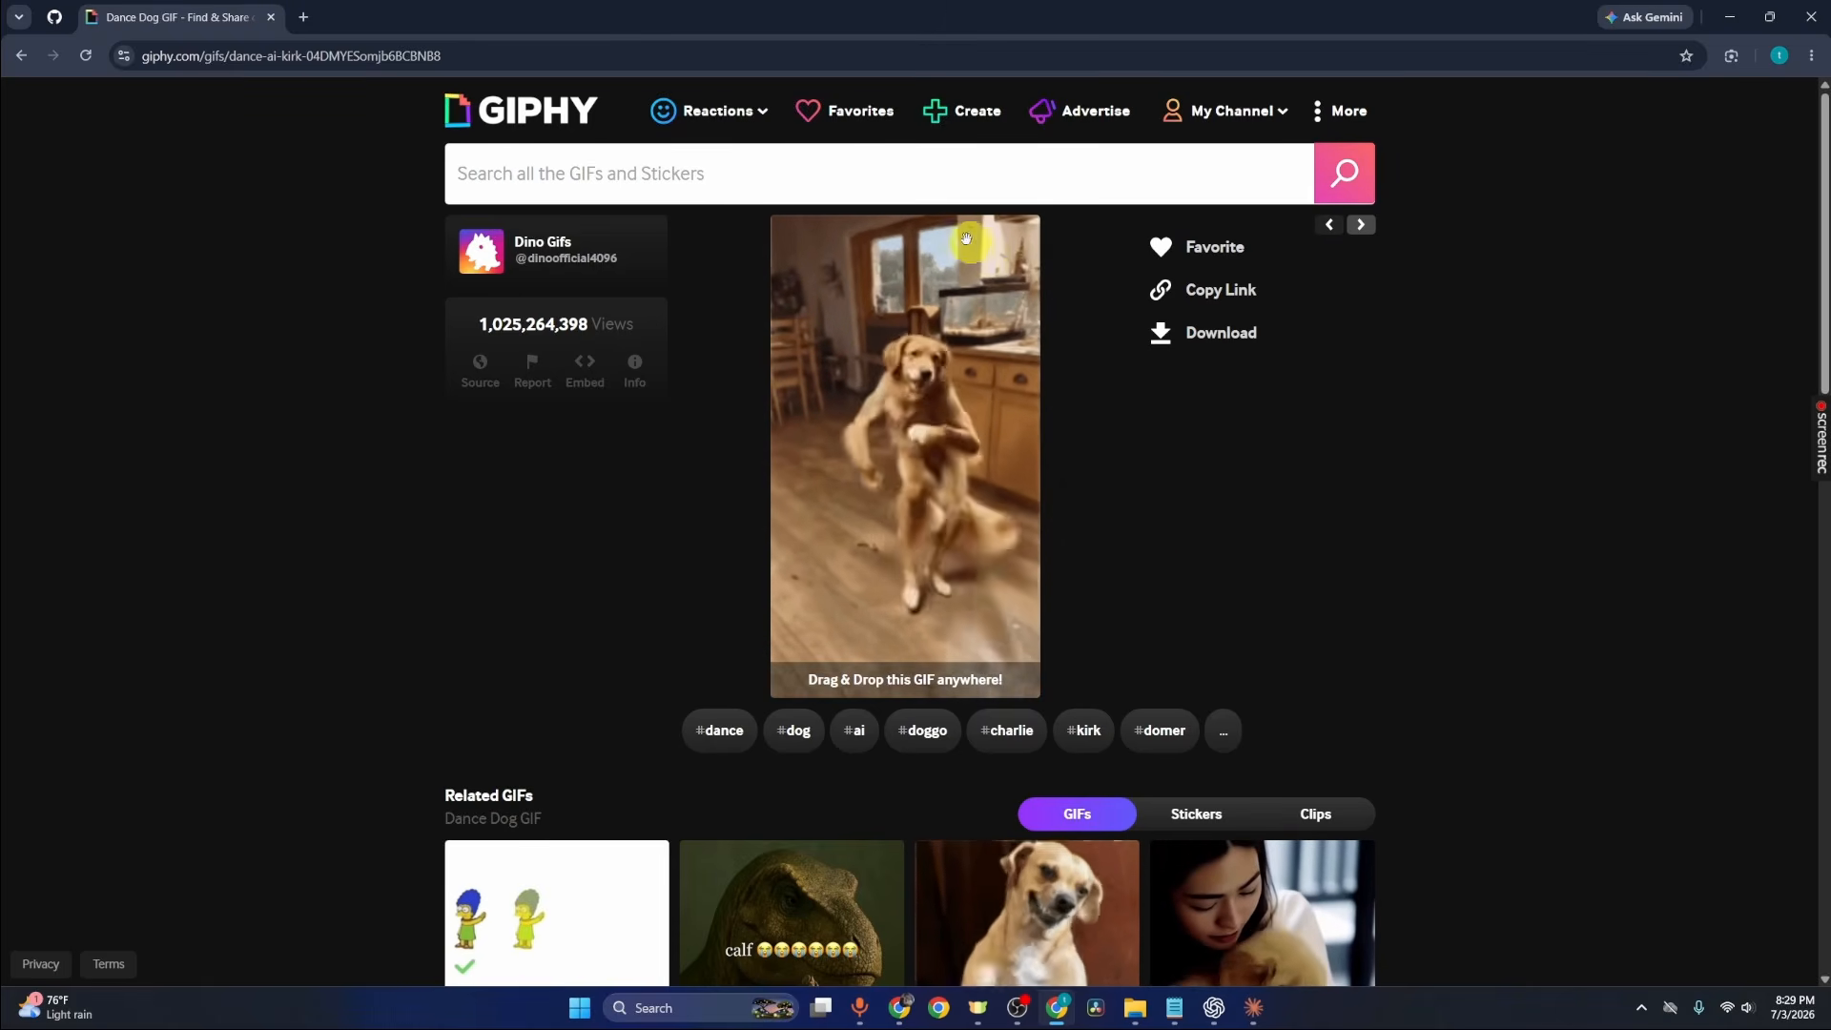
# Step: Open the GIPHY Create GIF maker and load the 12-second MP4 video from the Pictures folder
pyautogui.moveTo(945, 116)
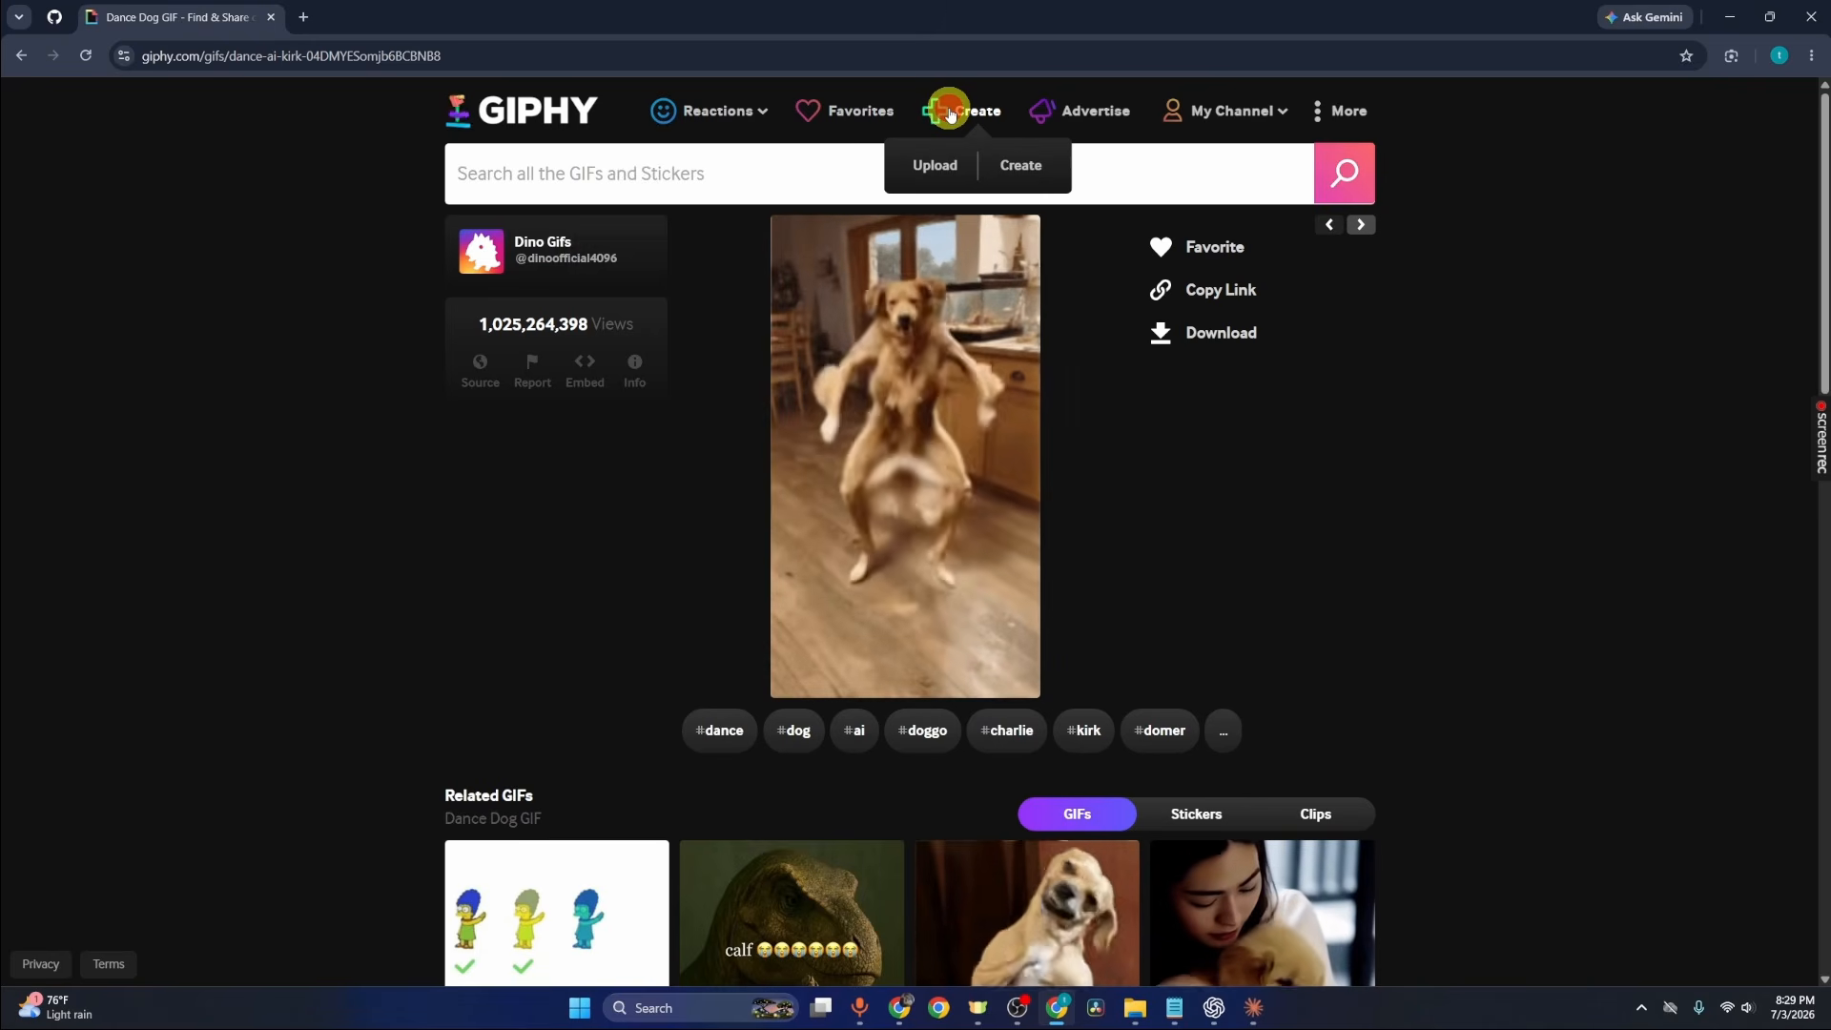
pyautogui.click(951, 114)
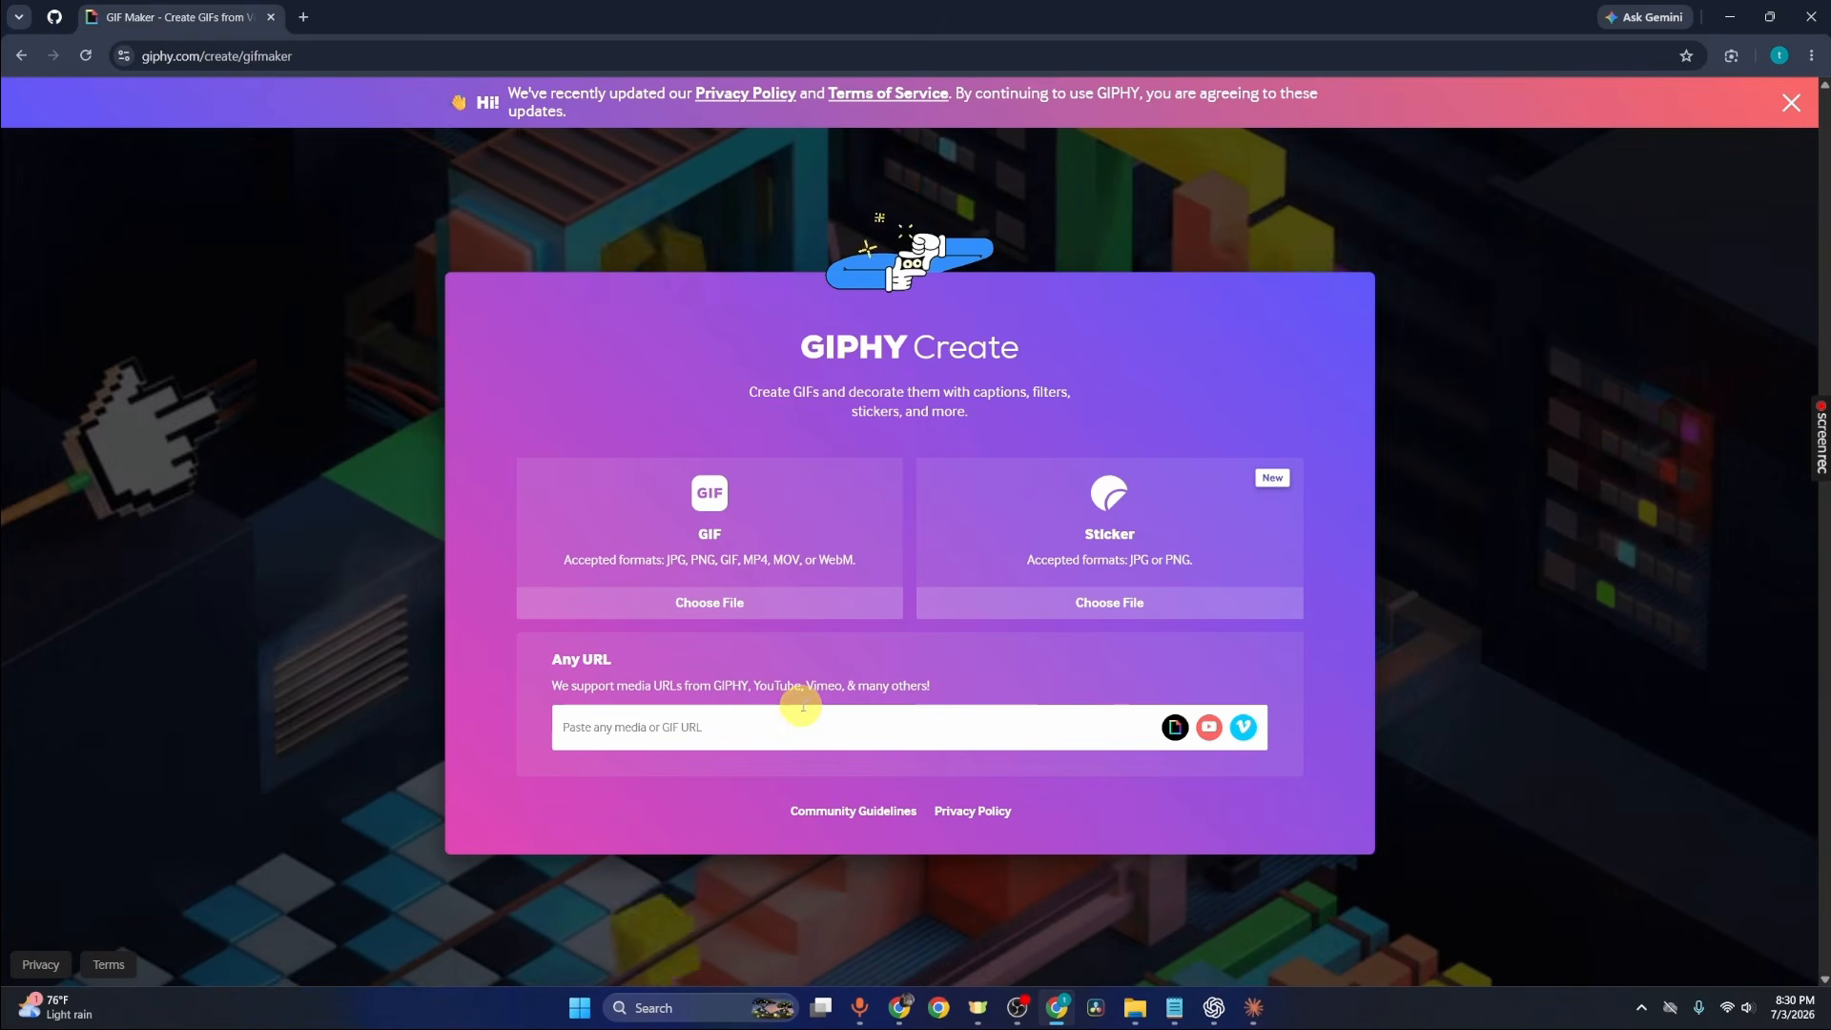
pyautogui.click(674, 601)
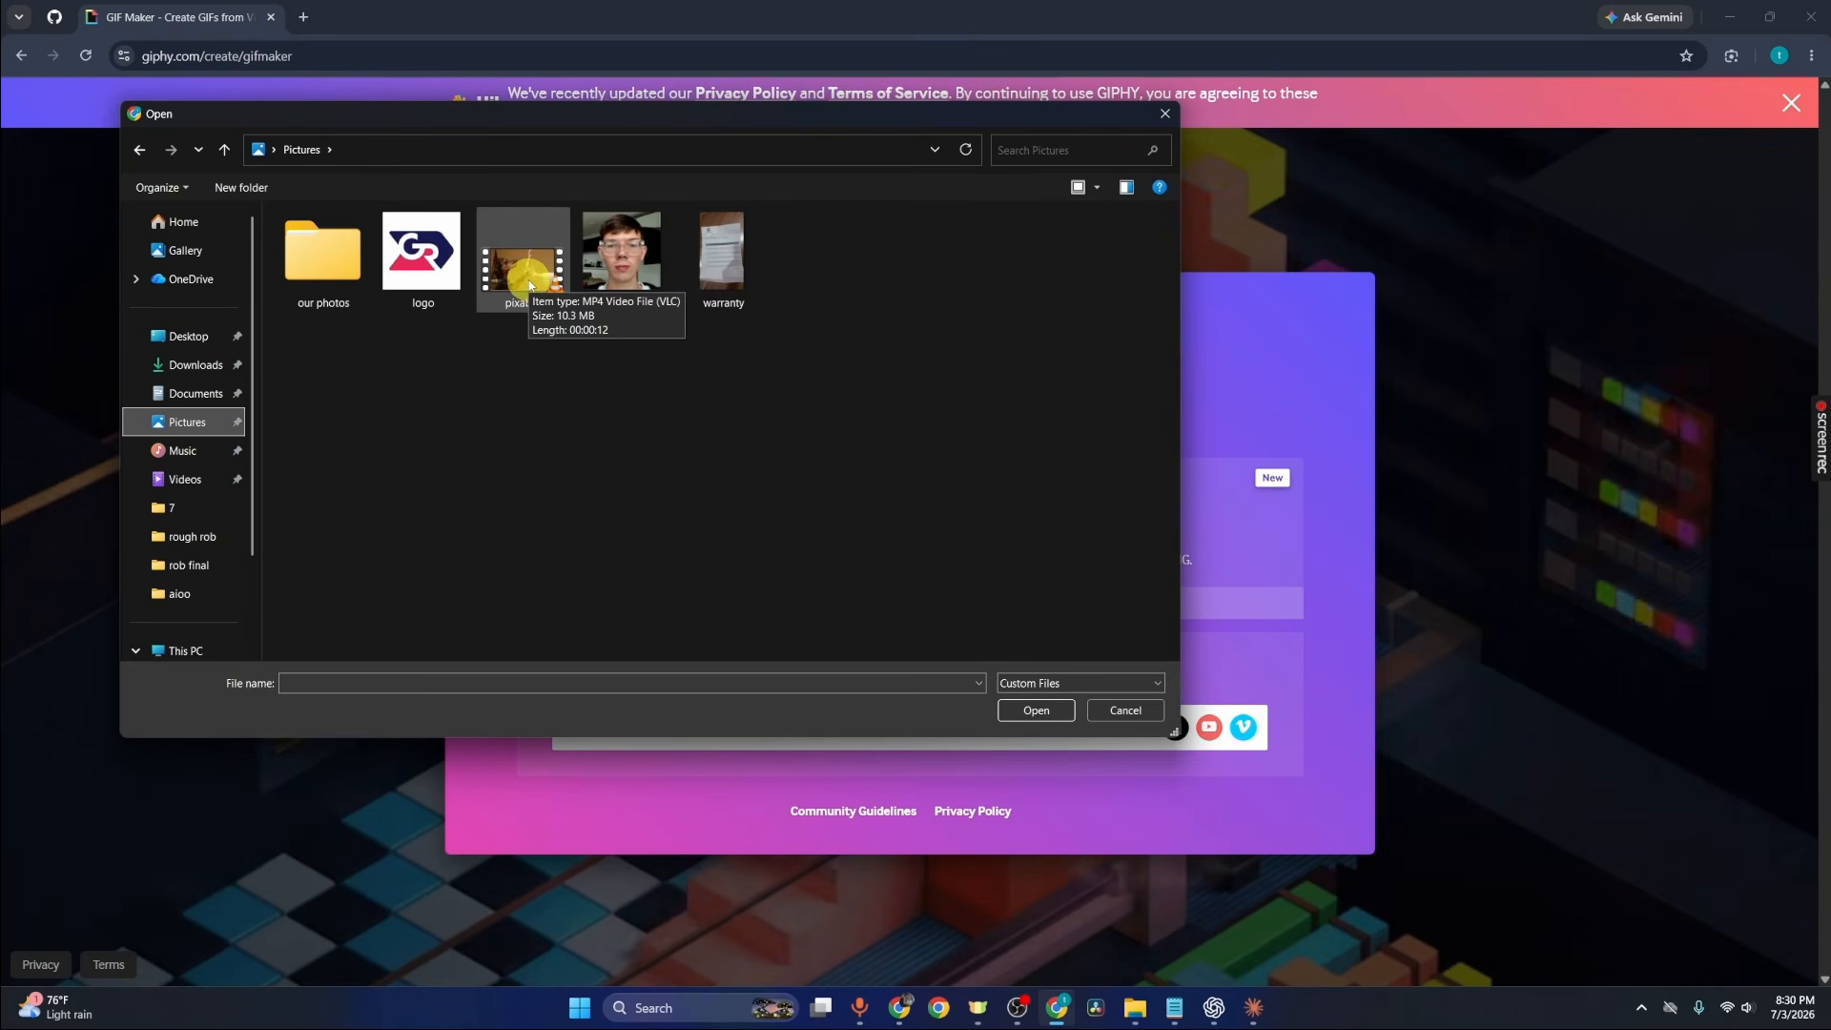
pyautogui.click(553, 298)
pyautogui.click(1035, 711)
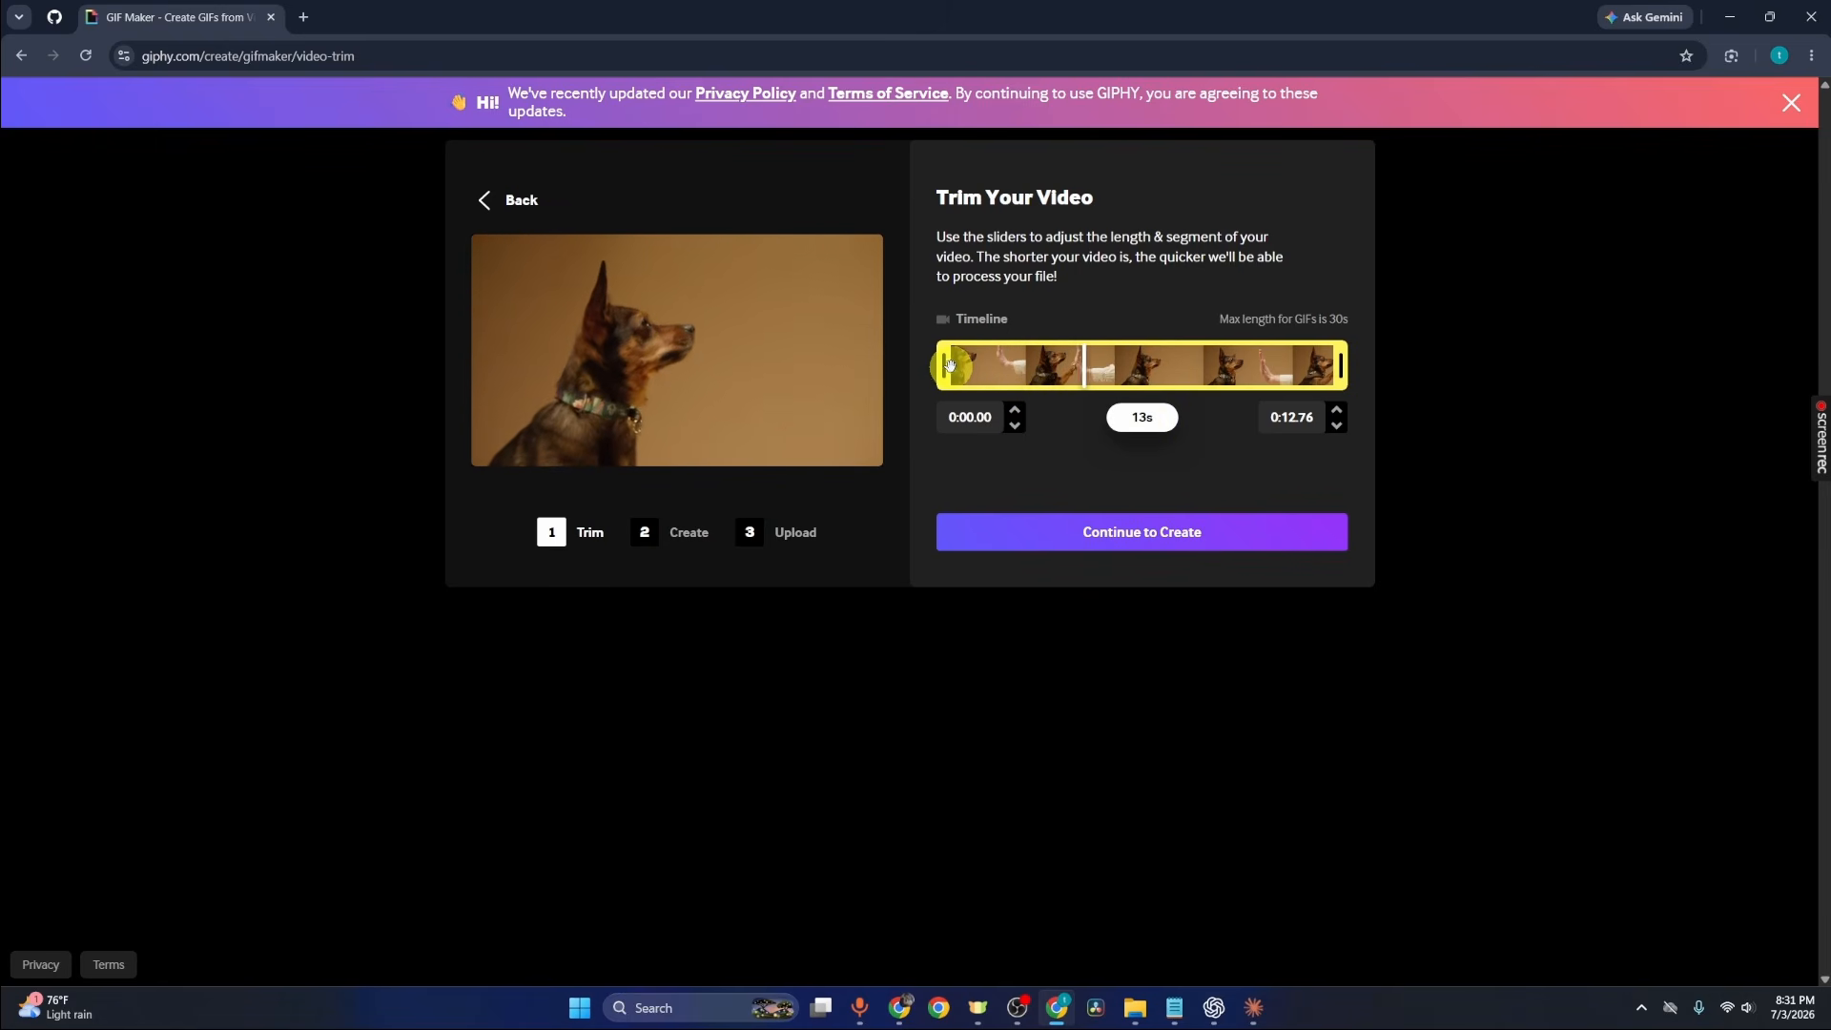
# Step: Trim the video to start at about 0:01.34 and end at about 0:03.51, and continue to the Create stage
pyautogui.moveTo(948, 365); pyautogui.dragTo(1020, 375)
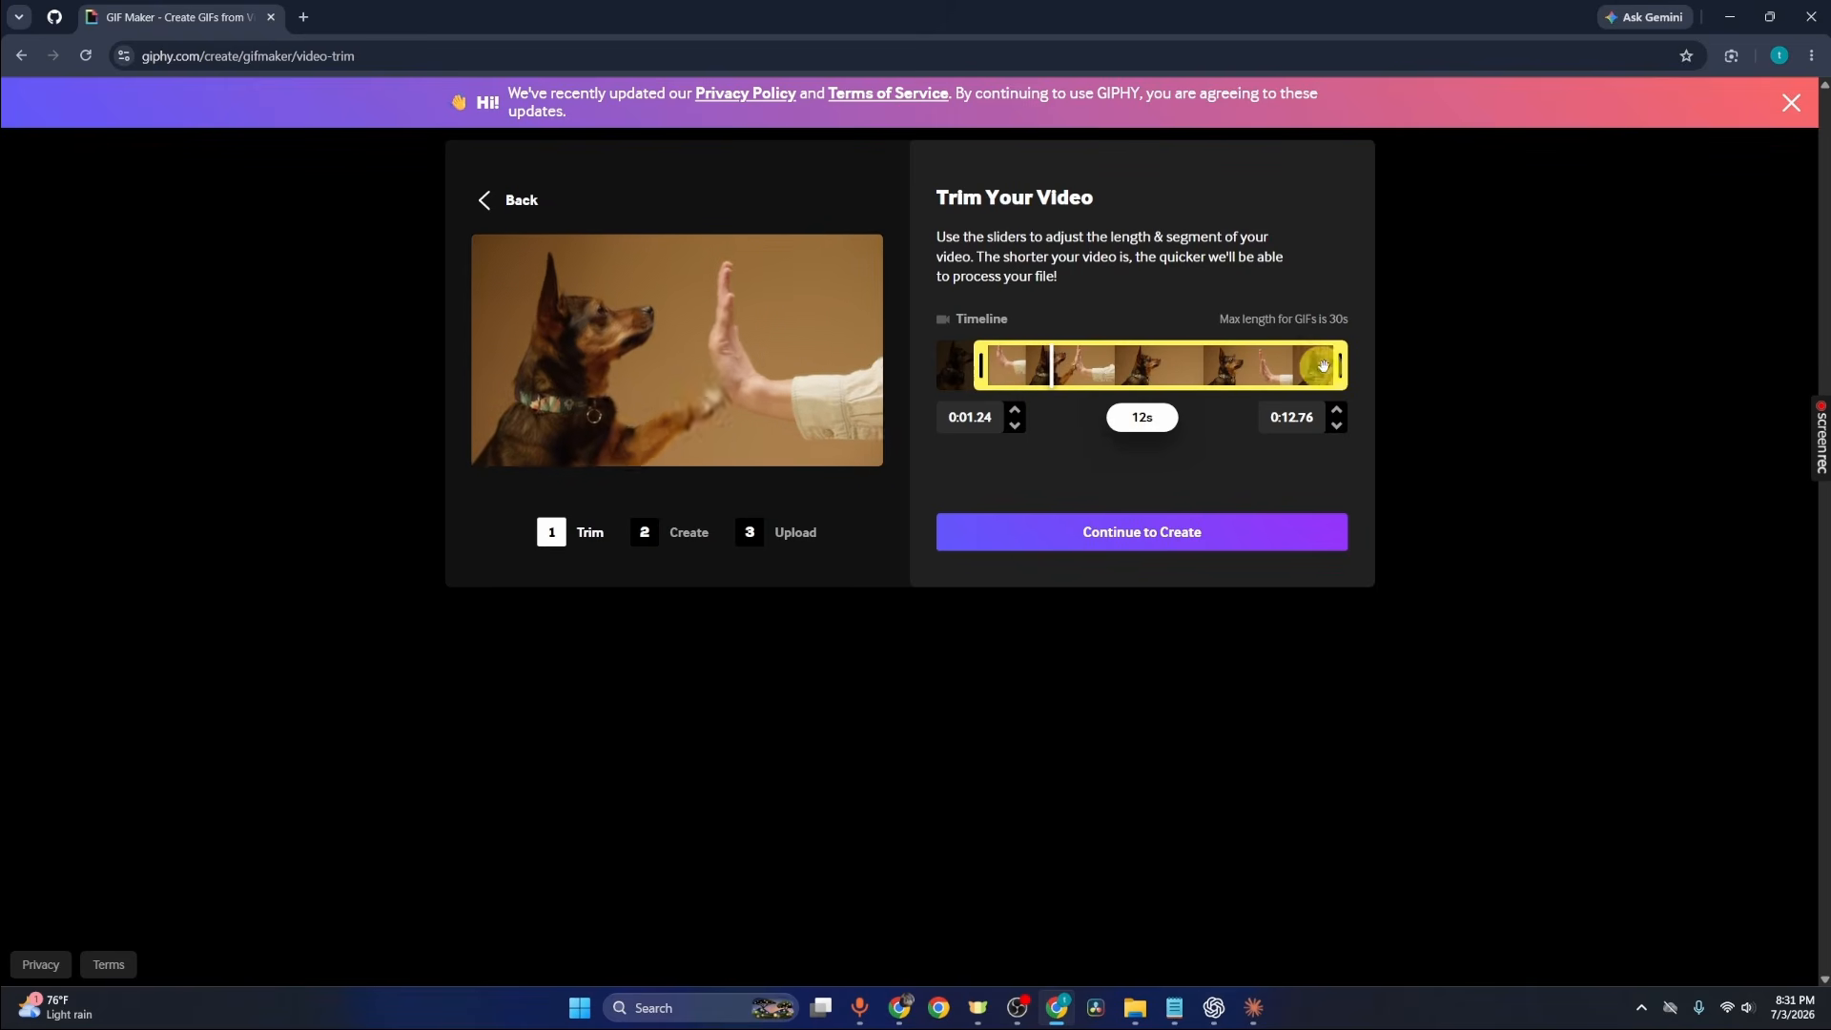
pyautogui.moveTo(1328, 363); pyautogui.dragTo(1060, 378)
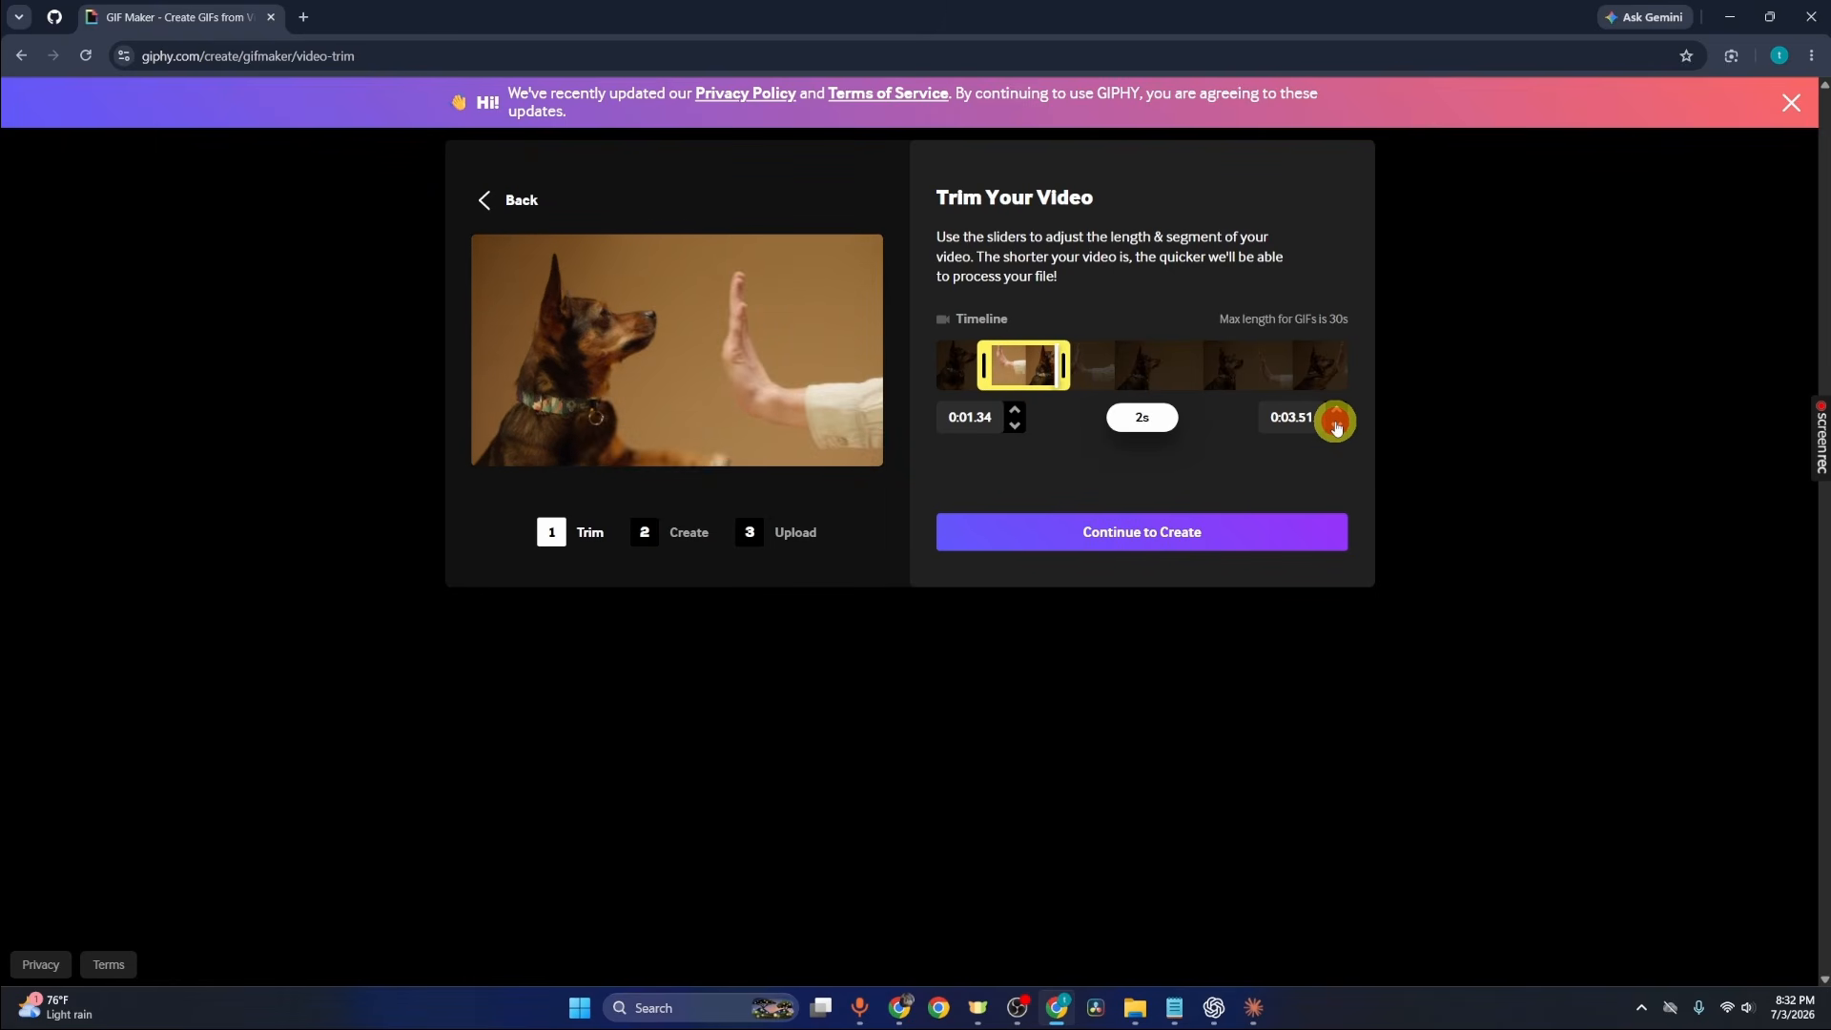
pyautogui.click(1161, 536)
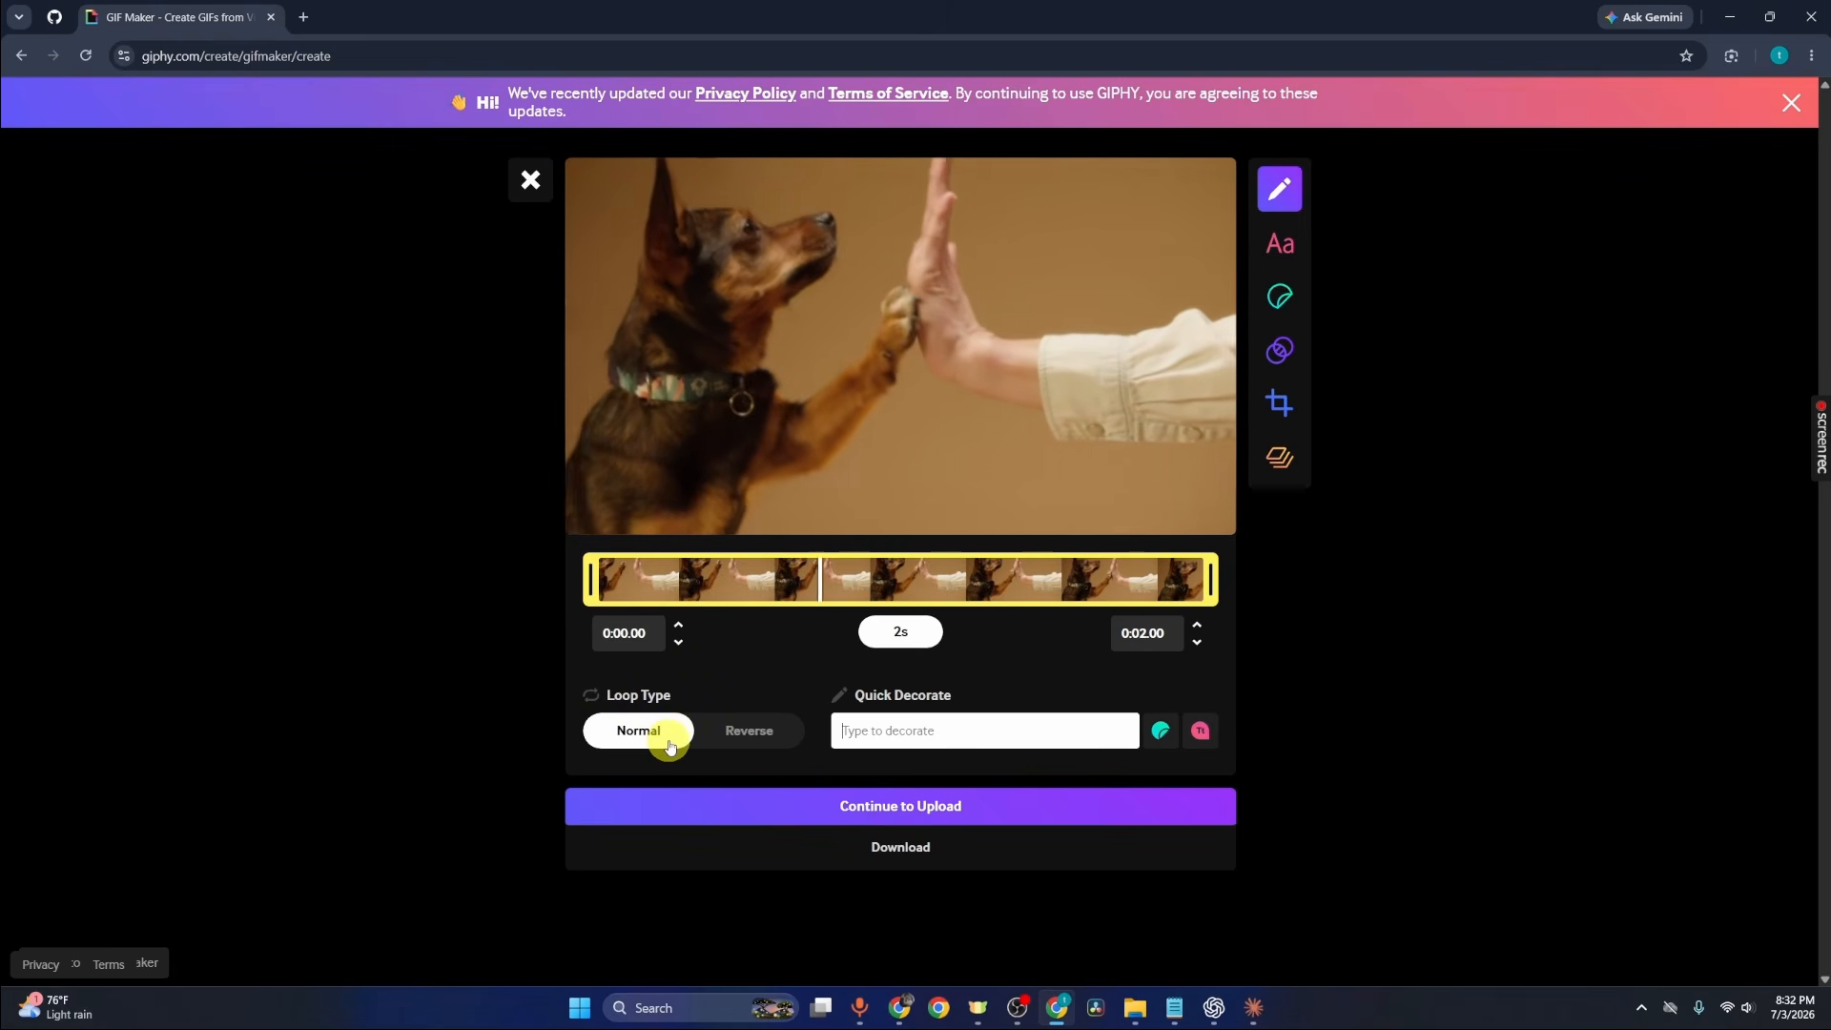
# Step: Try the Reverse loop type on the GIF and return it to Normal
pyautogui.click(730, 738)
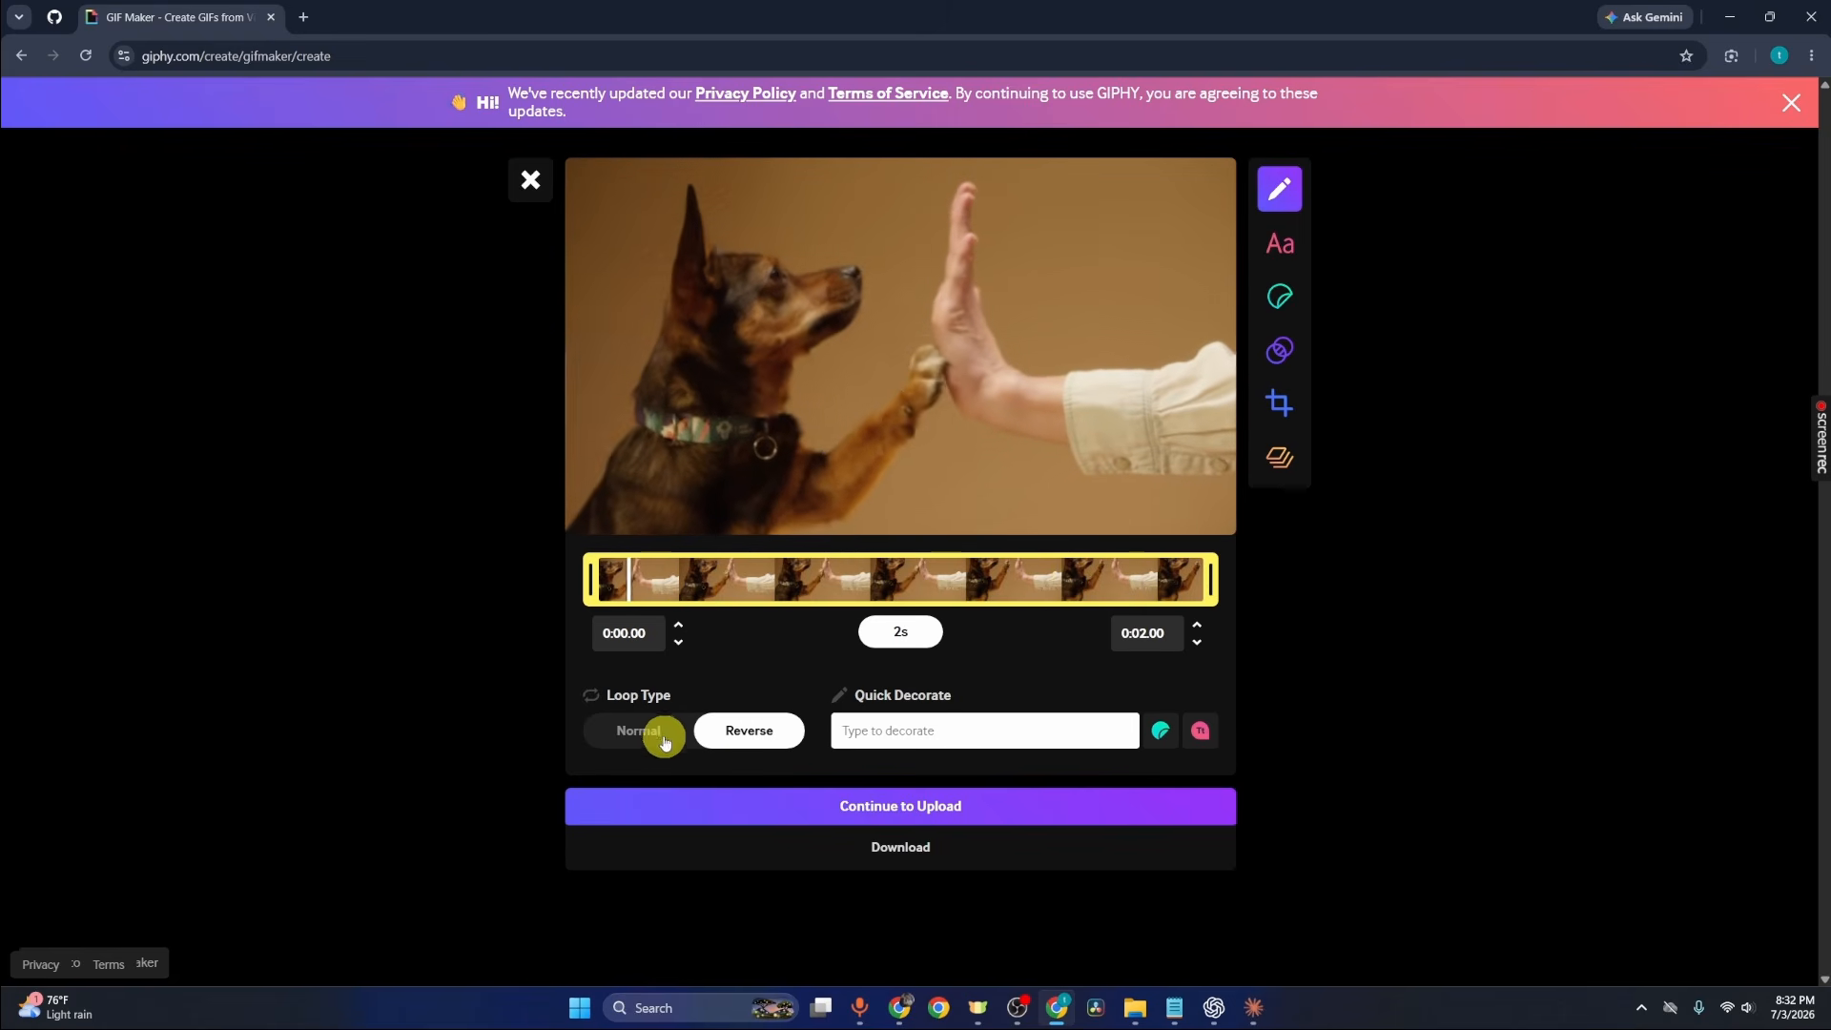
pyautogui.click(660, 734)
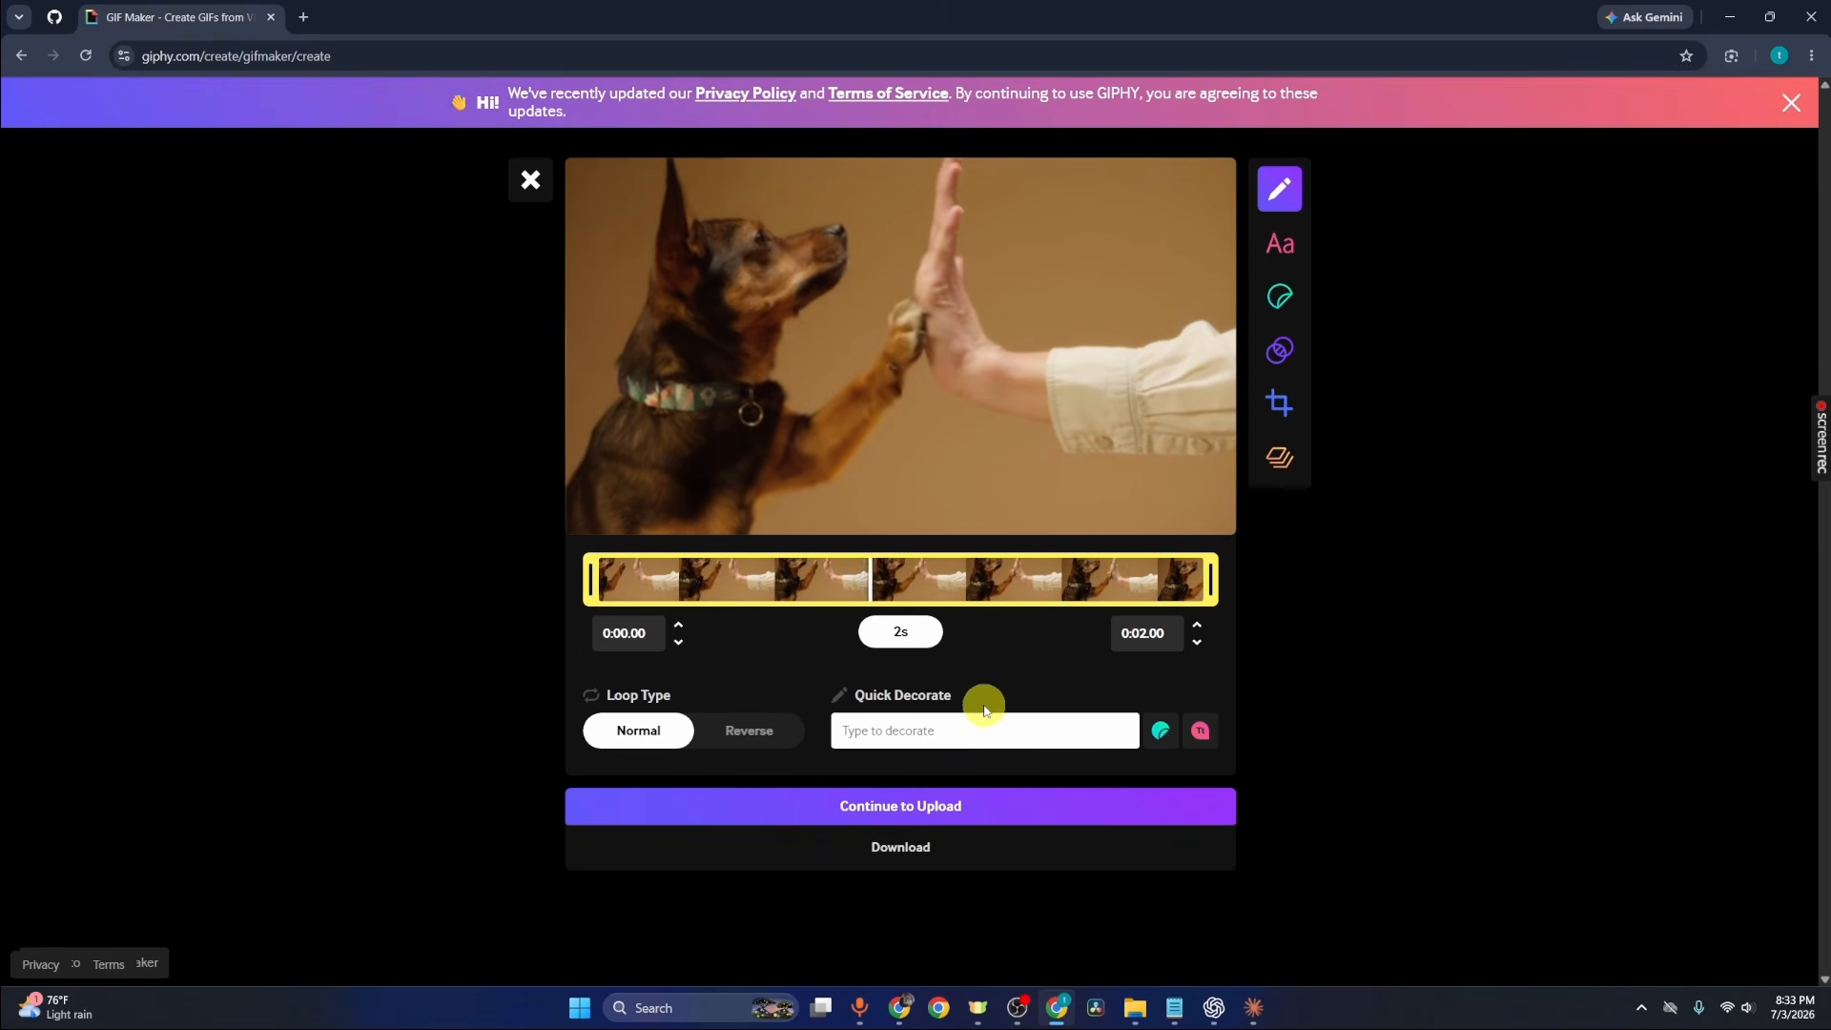
# Step: Add a "HI FIVE" text caption to the GIF through Quick Decorate
pyautogui.click(1034, 733)
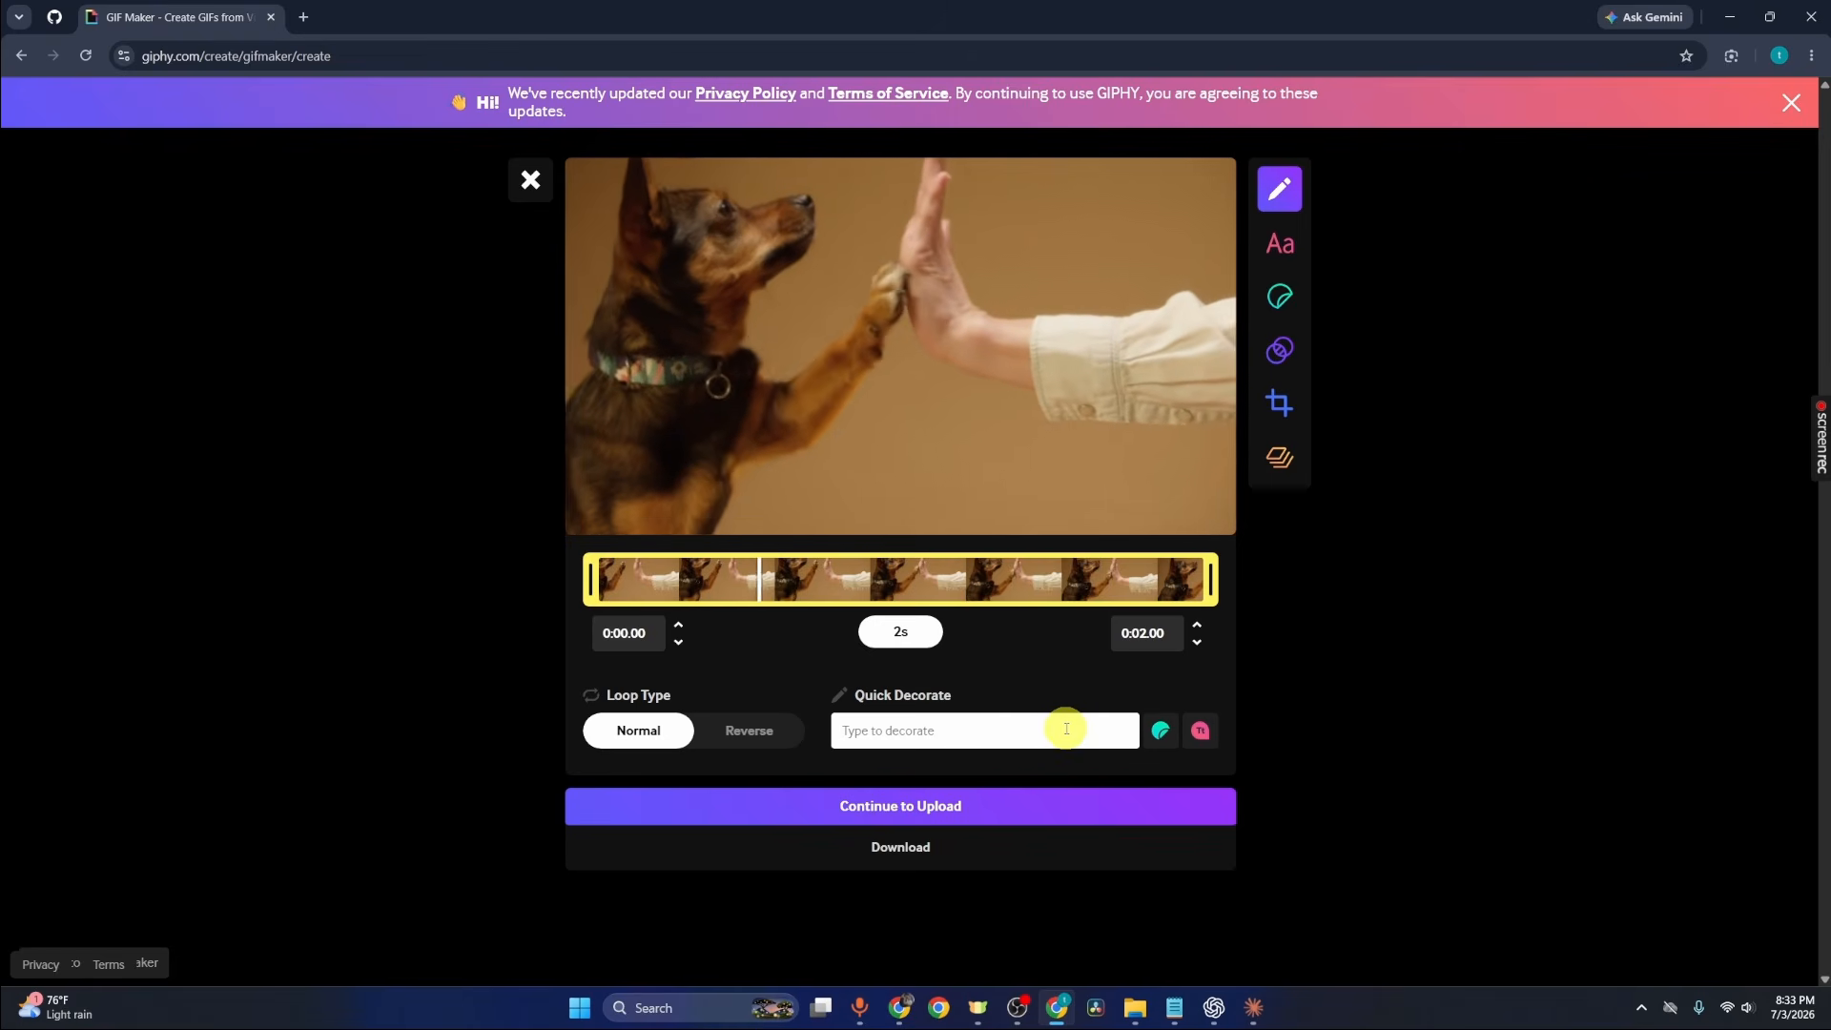
pyautogui.write('HI FIVE')
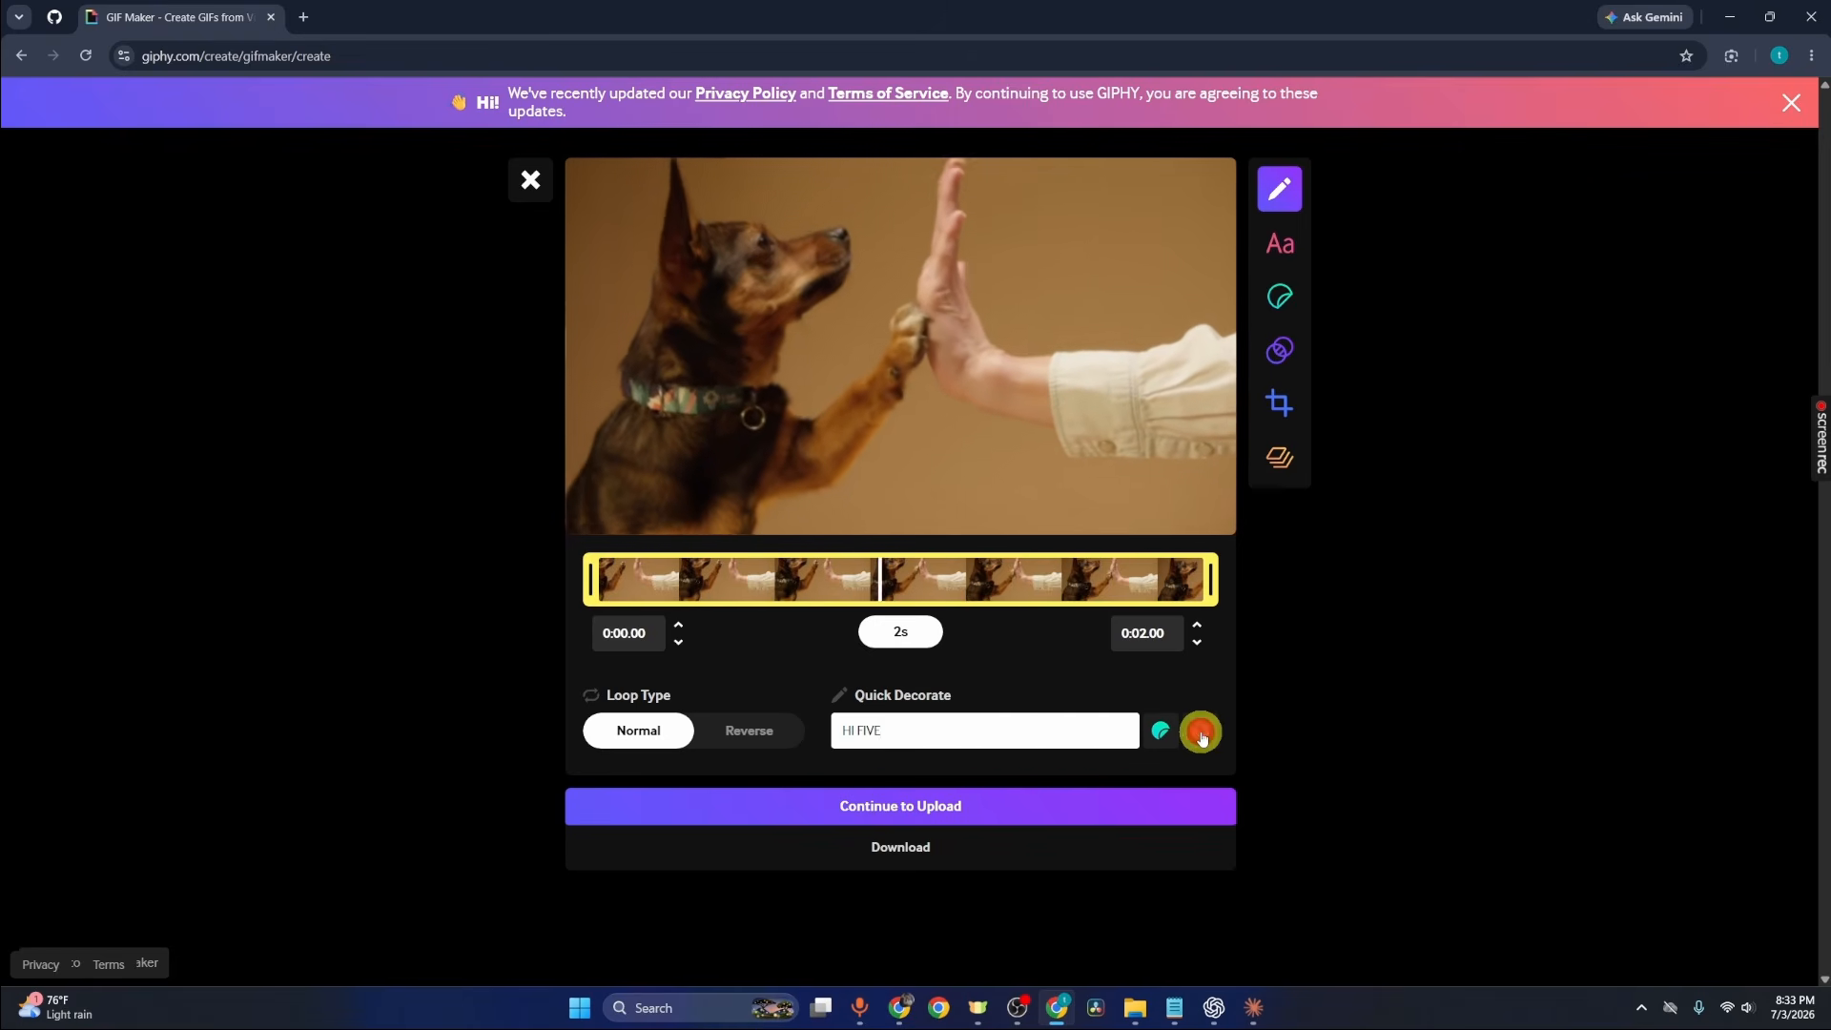
pyautogui.click(1200, 733)
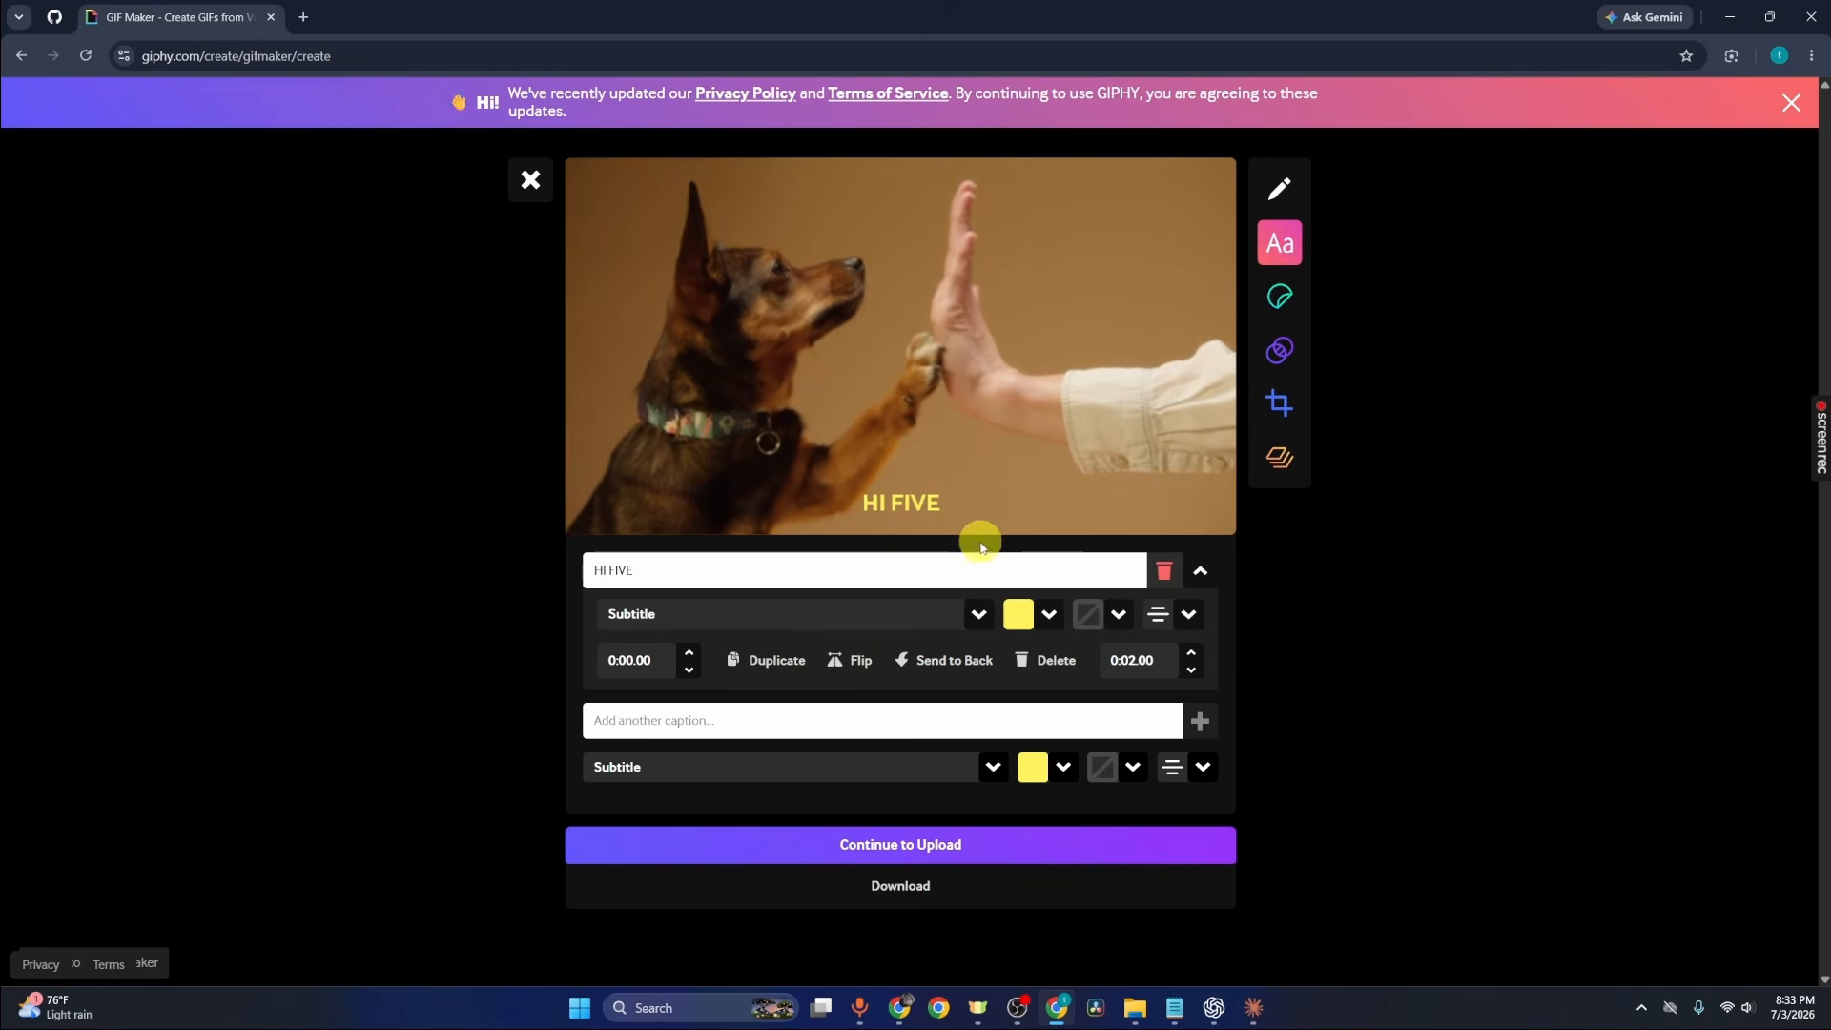
# Step: Enlarge the HI FIVE caption and place it in the image's upper-right corner, above the person's arm
pyautogui.moveTo(920, 484); pyautogui.dragTo(920, 475)
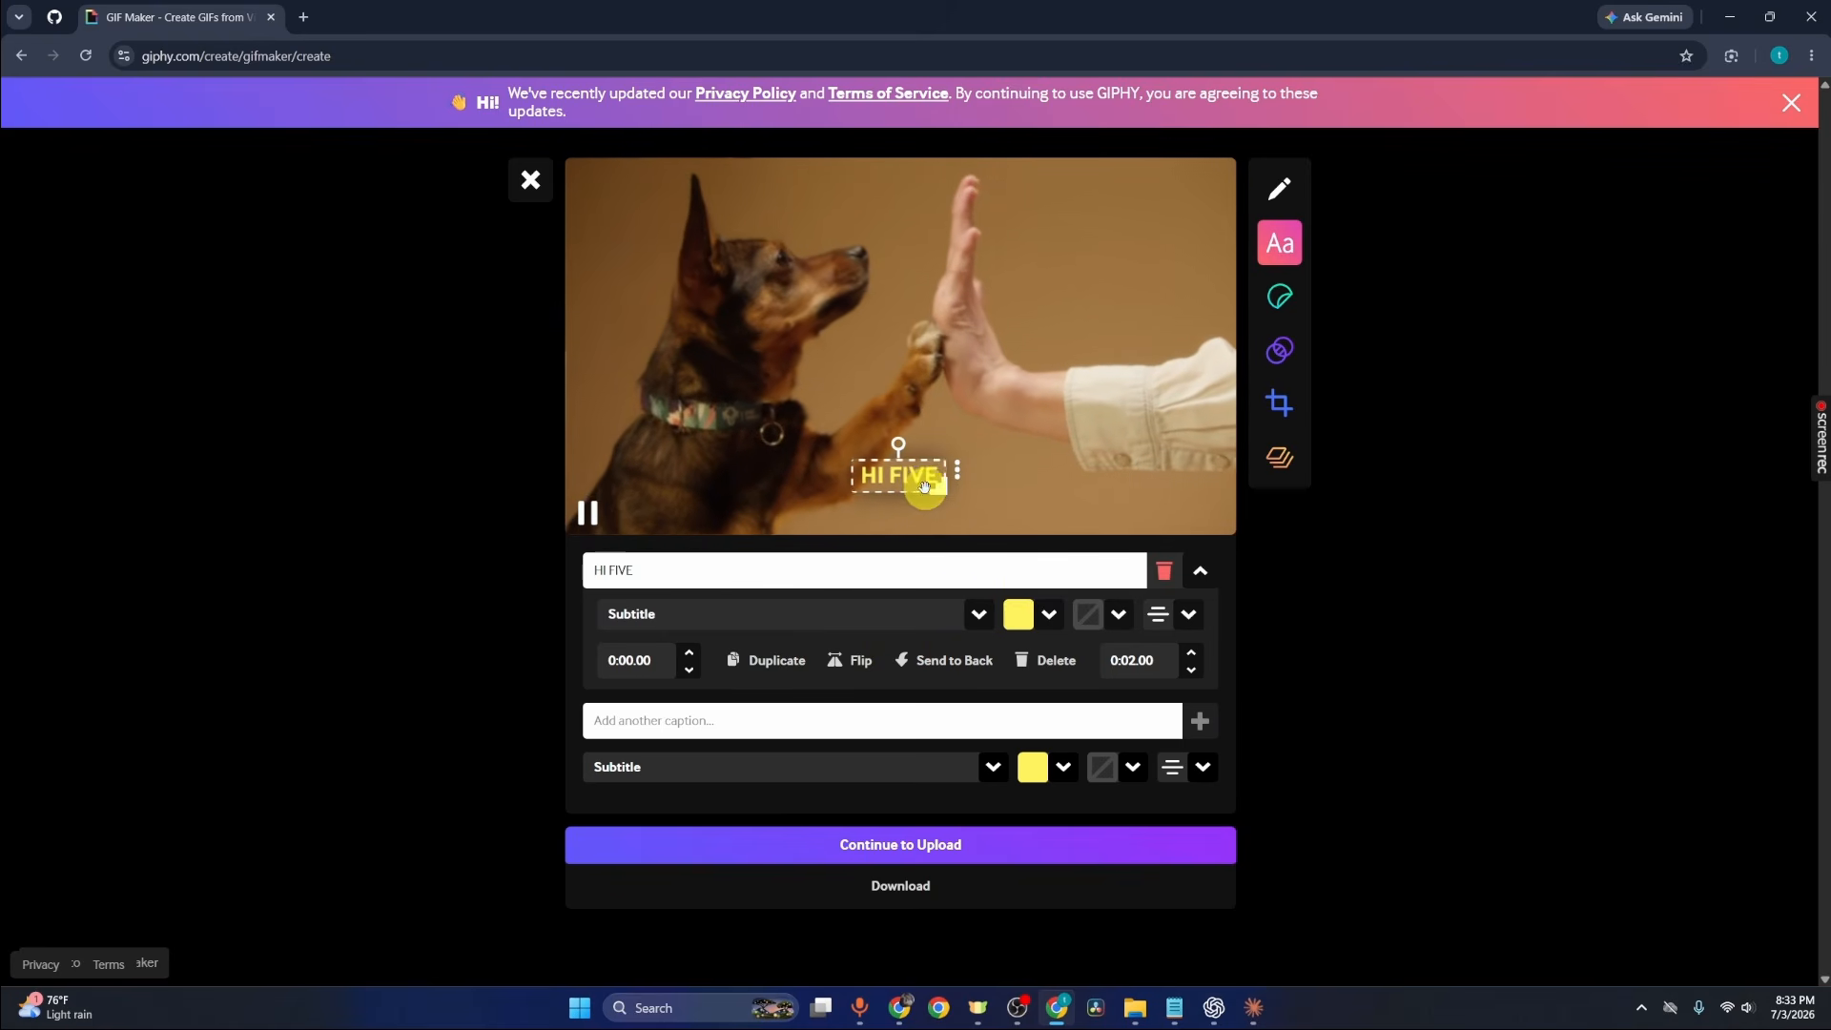
pyautogui.click(916, 483)
pyautogui.moveTo(916, 484); pyautogui.dragTo(893, 218)
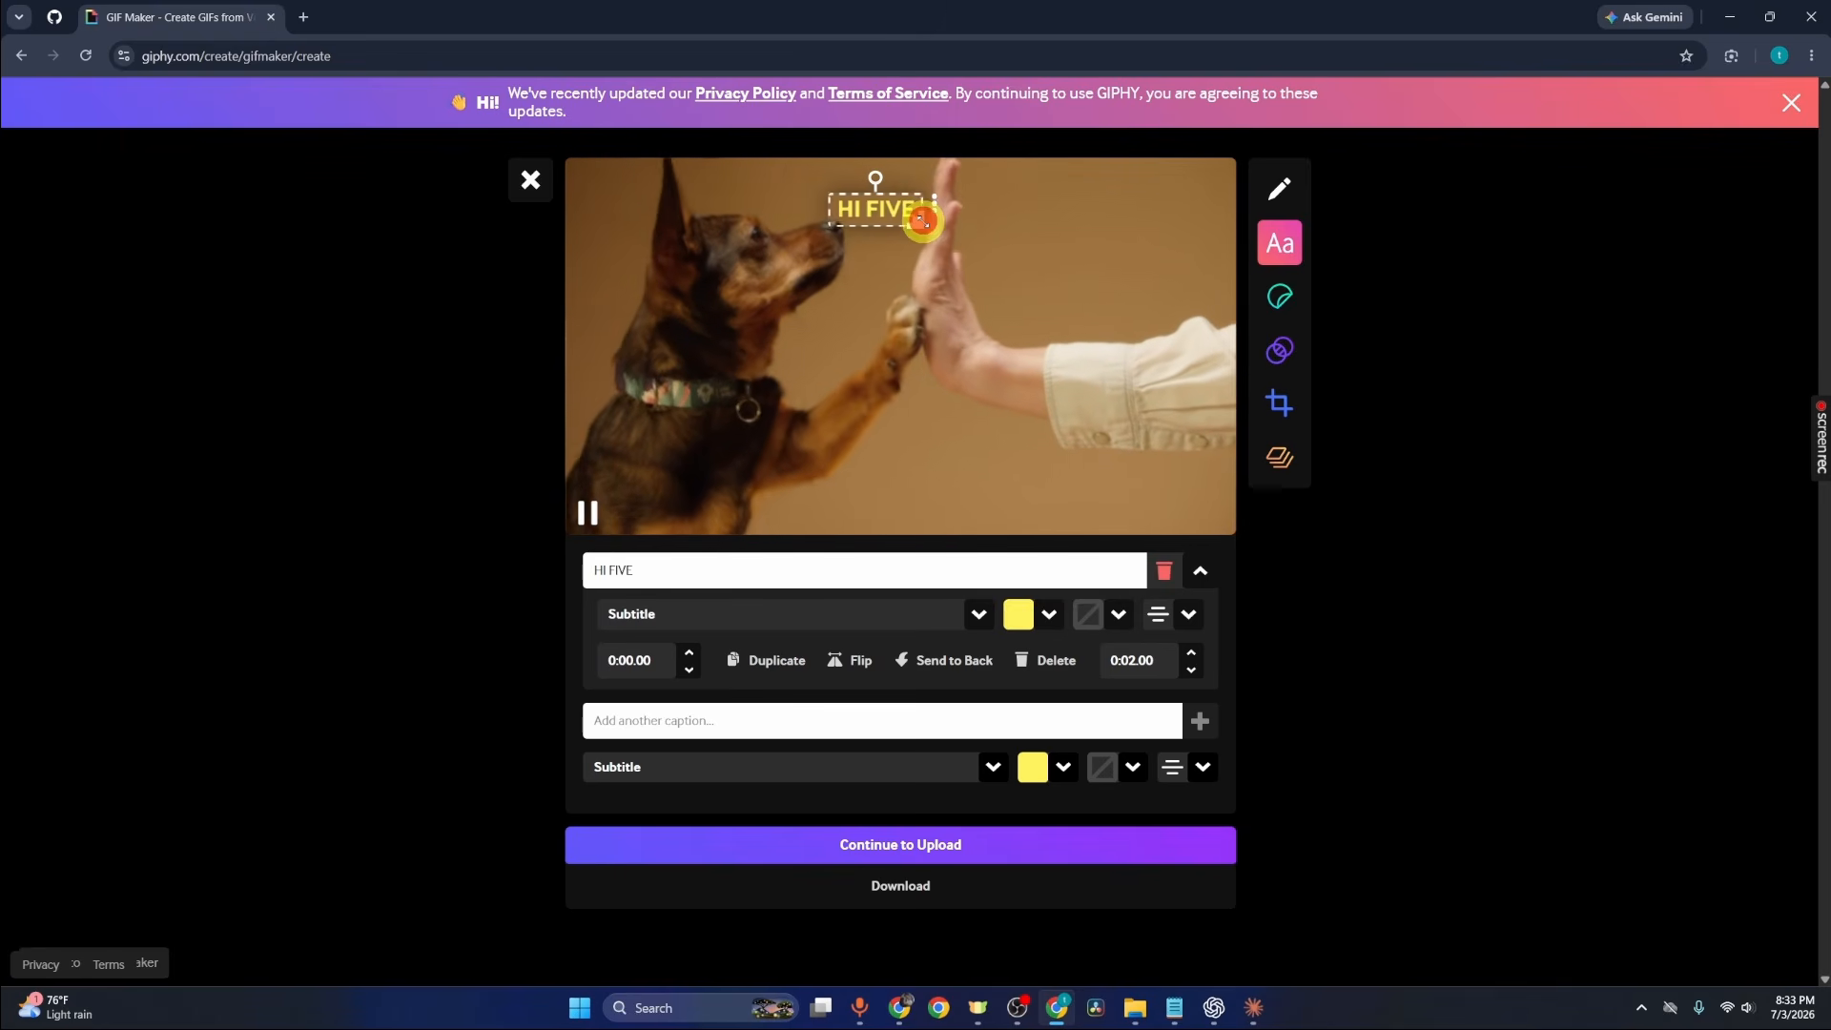
pyautogui.moveTo(927, 227); pyautogui.dragTo(1149, 206)
pyautogui.click(906, 212)
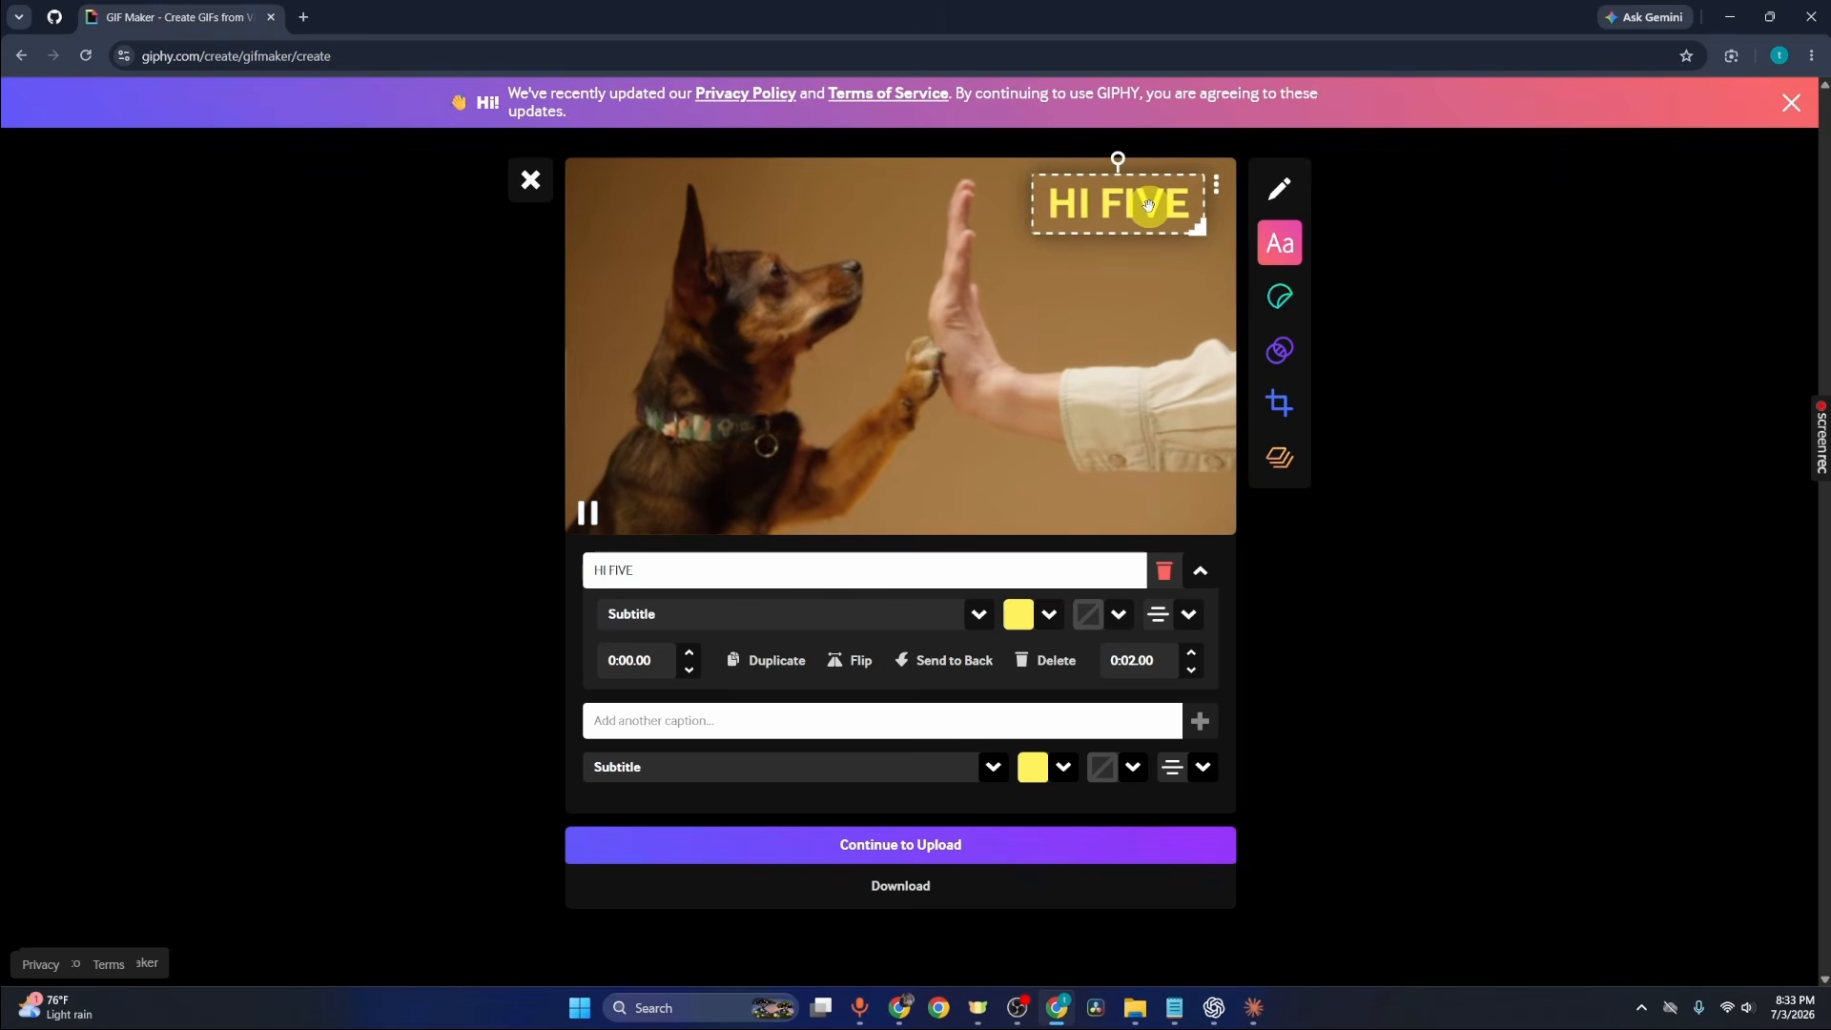
pyautogui.click(1073, 267)
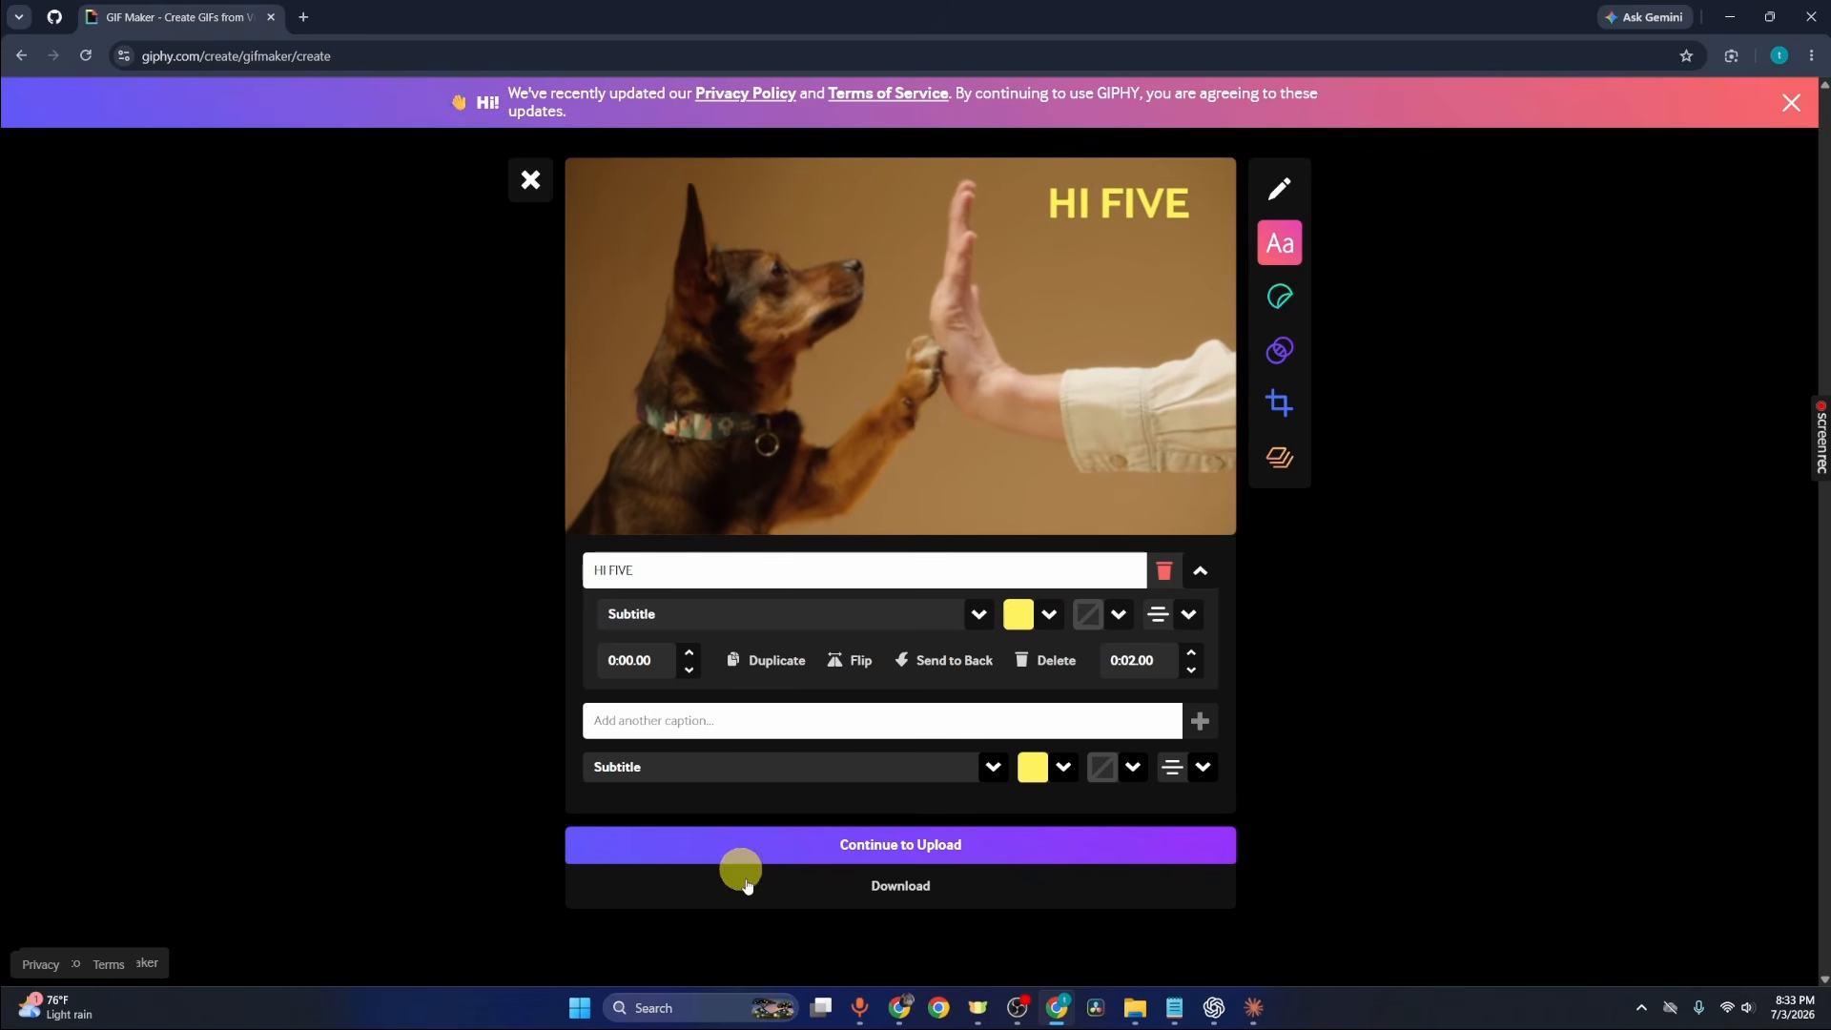
# Step: Change the HI FIVE caption's fill color to light blue, #5cceff
pyautogui.click(1050, 613)
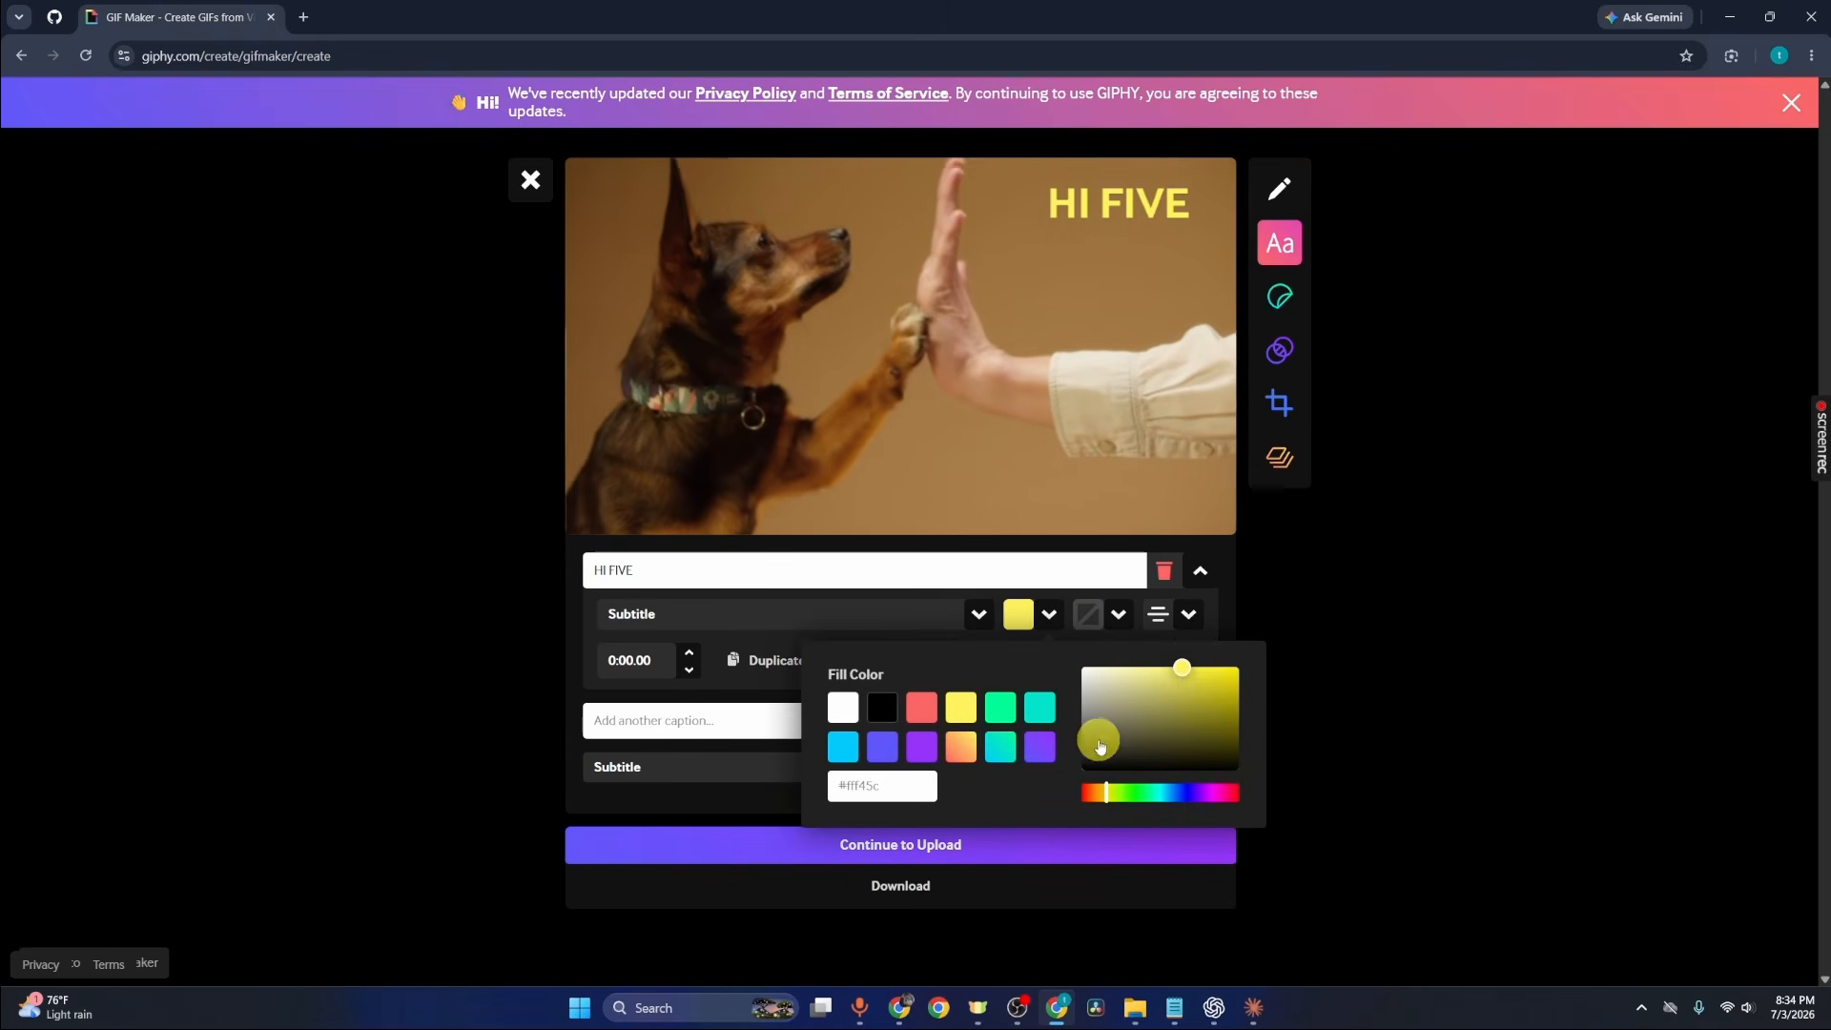
pyautogui.moveTo(1169, 797); pyautogui.dragTo(1182, 793)
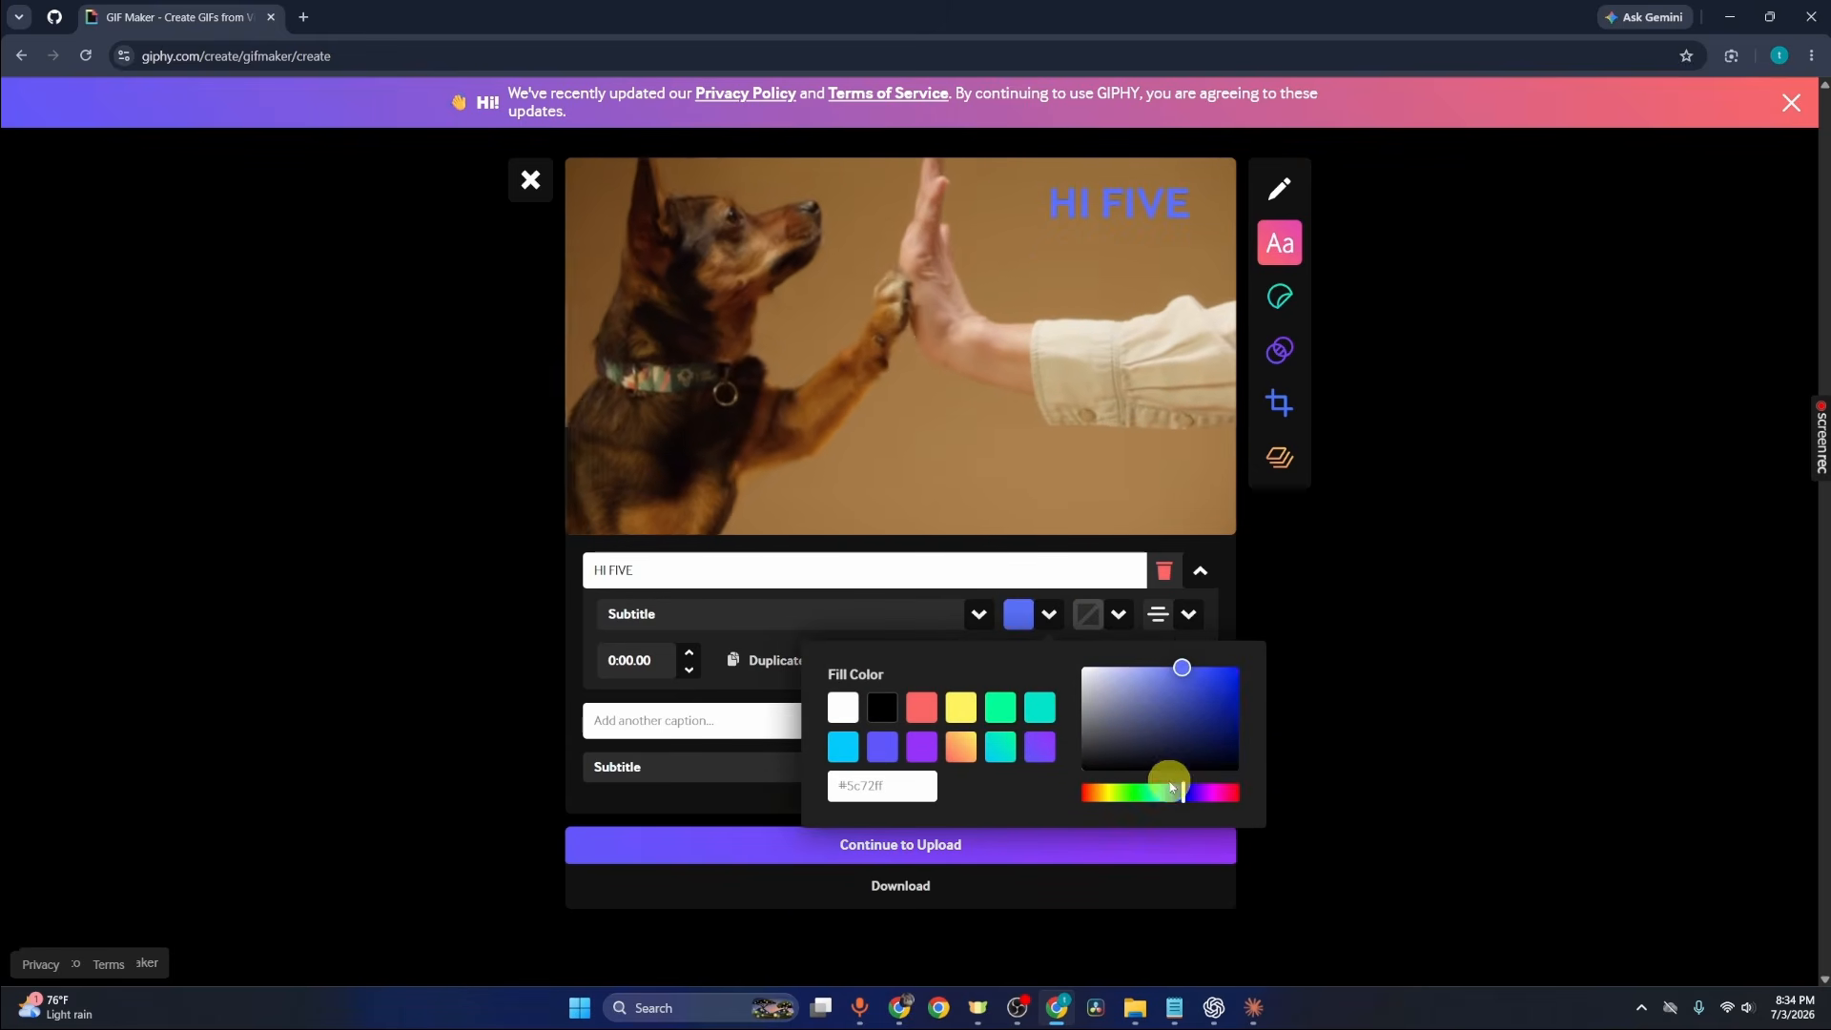
pyautogui.moveTo(1086, 790); pyautogui.dragTo(1171, 703)
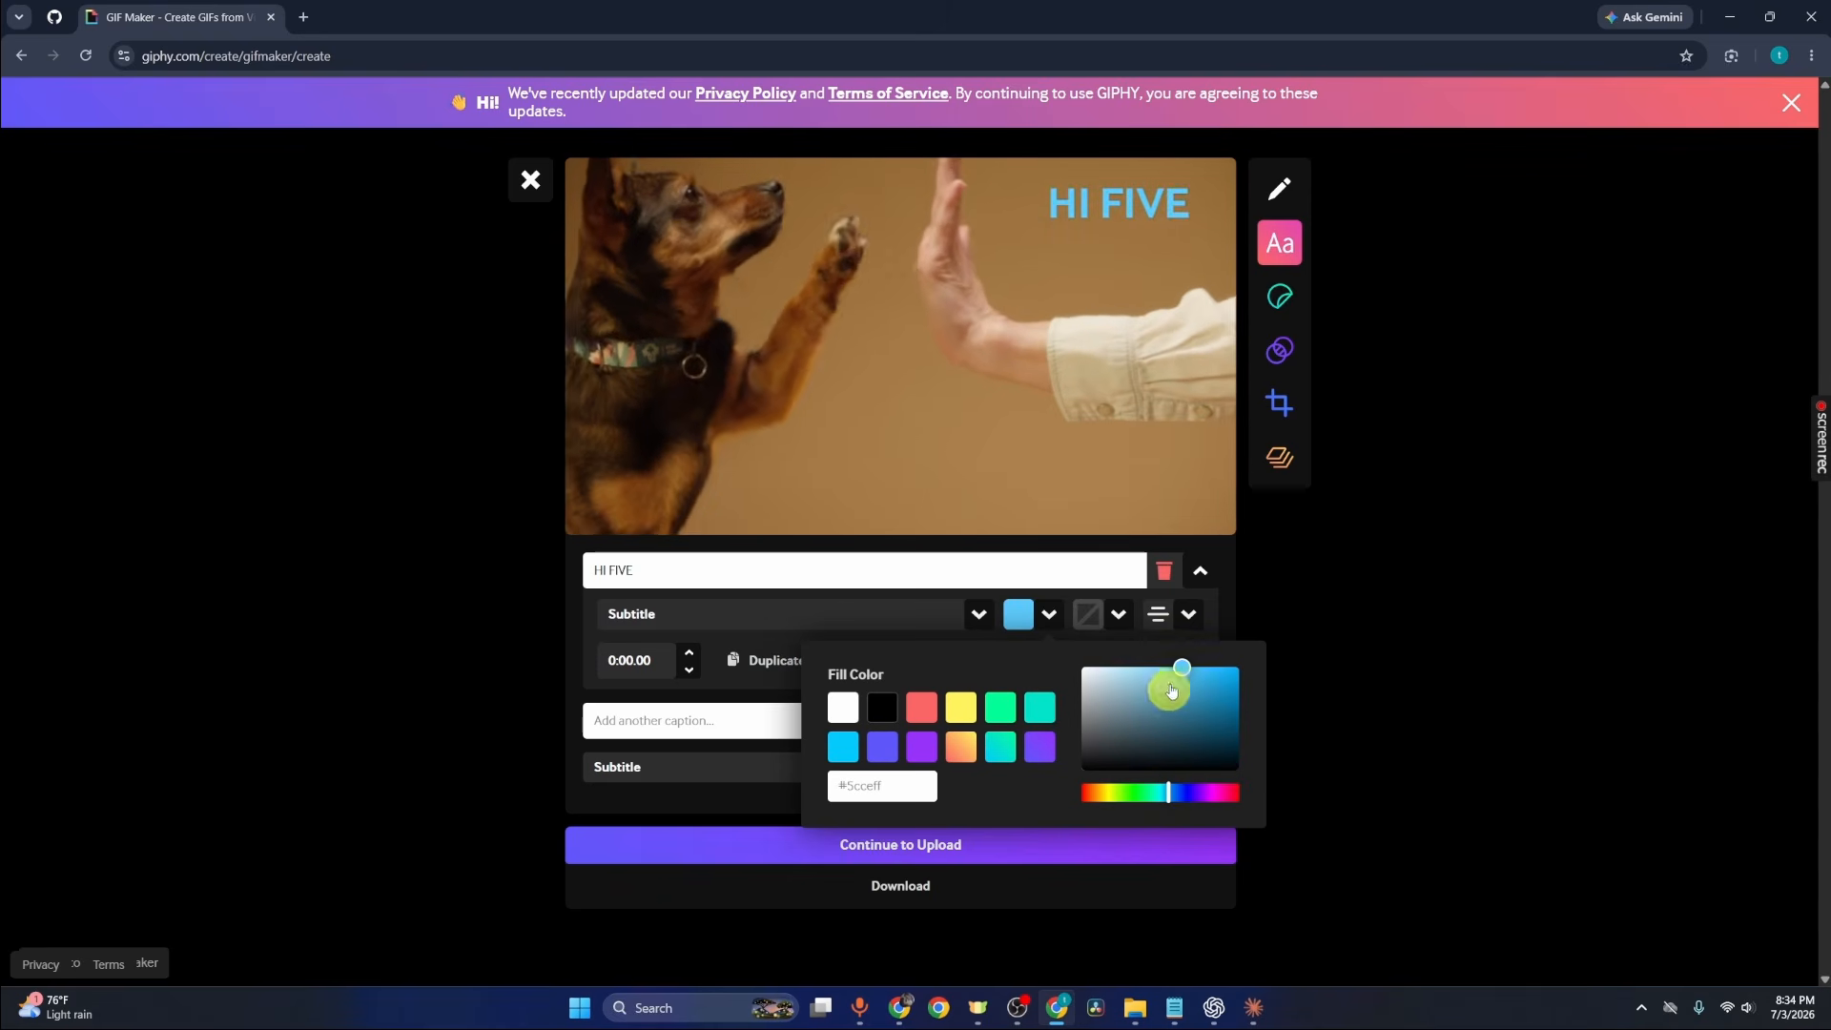
# Step: Duplicate the HI FIVE caption, try the copy near the image's lower edge, and delete the extra caption
pyautogui.click(775, 660)
pyautogui.click(775, 660)
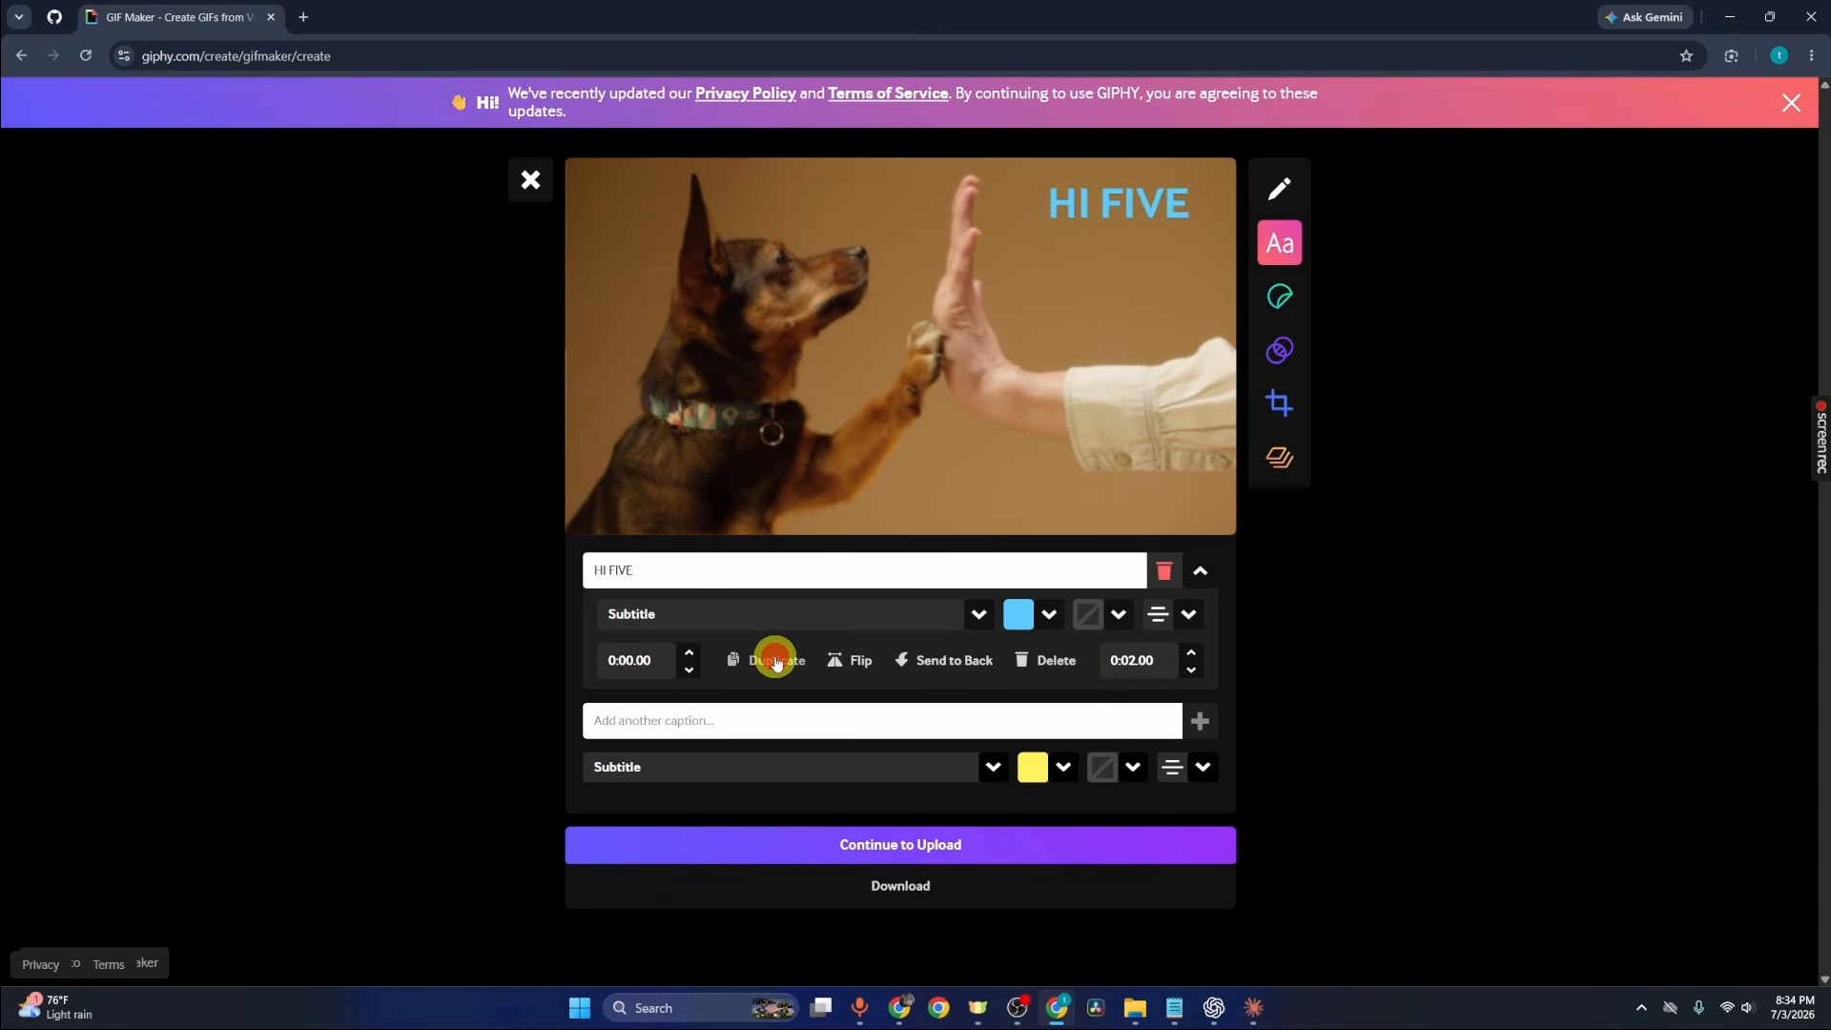
pyautogui.moveTo(899, 506); pyautogui.dragTo(905, 472)
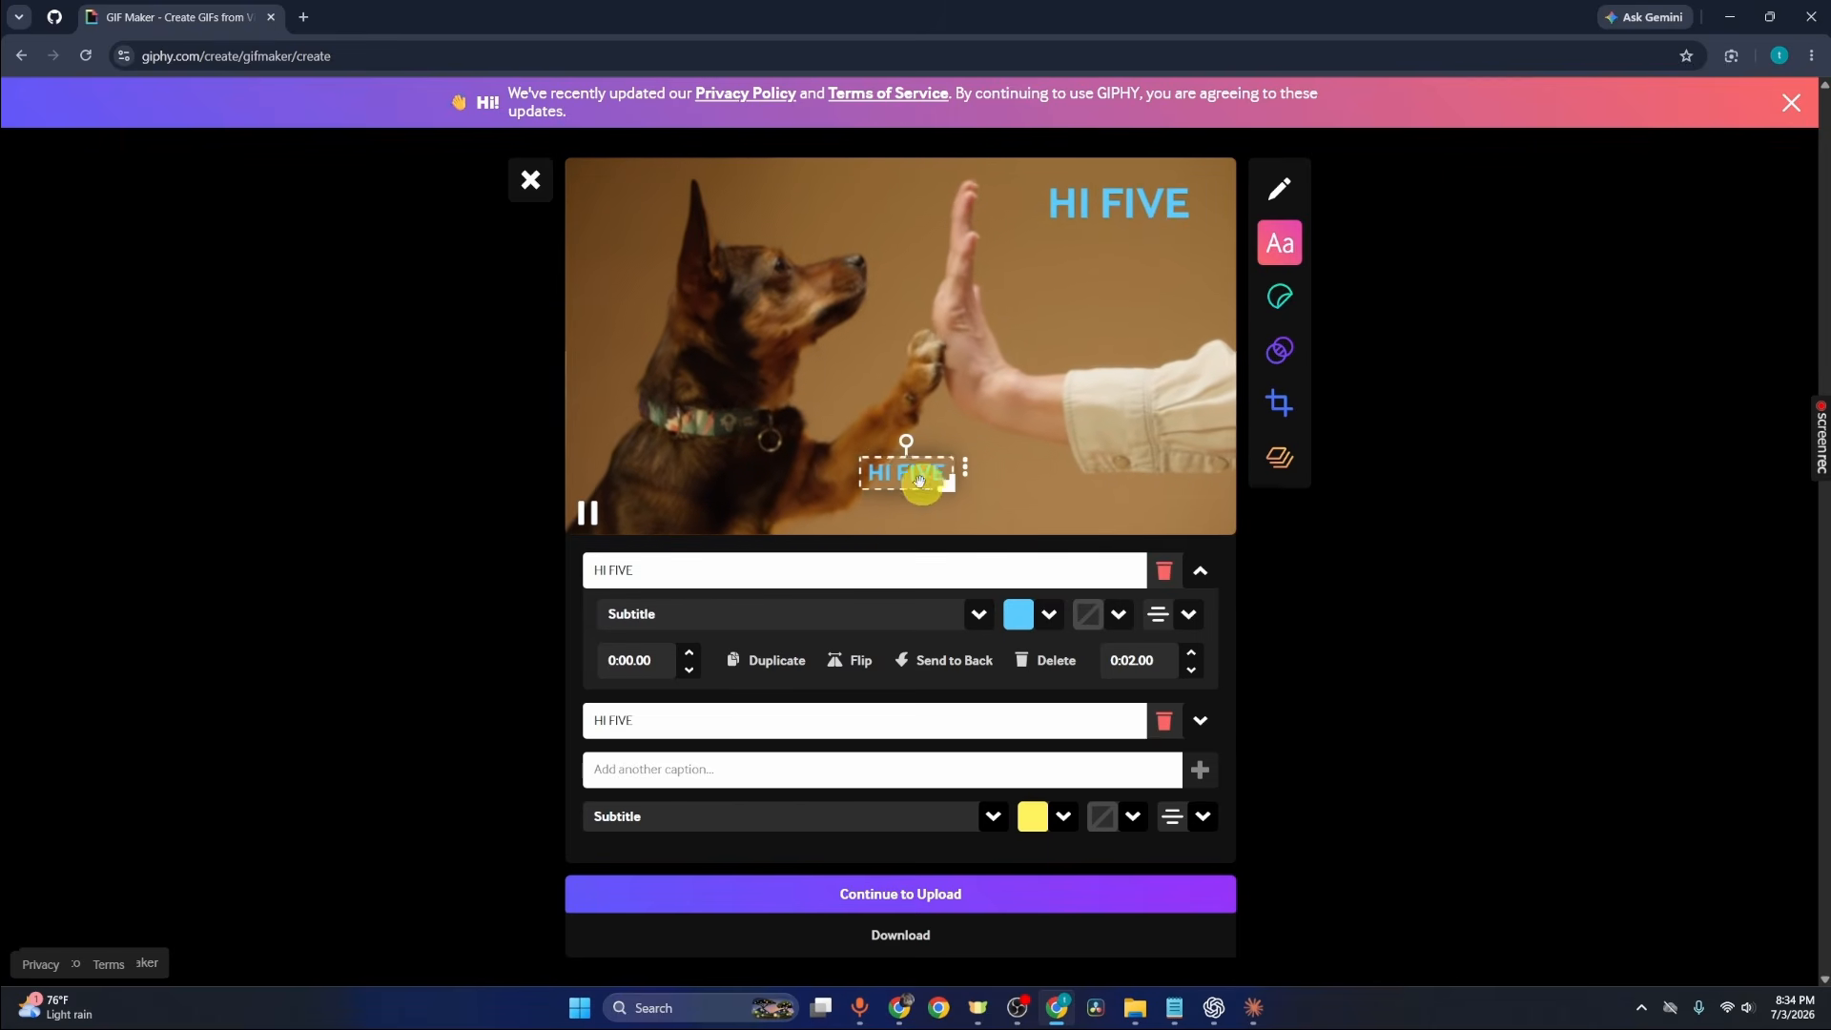
pyautogui.moveTo(903, 469)
pyautogui.mouseDown()
pyautogui.moveTo(911, 486)
pyautogui.moveTo(901, 461)
pyautogui.mouseUp()
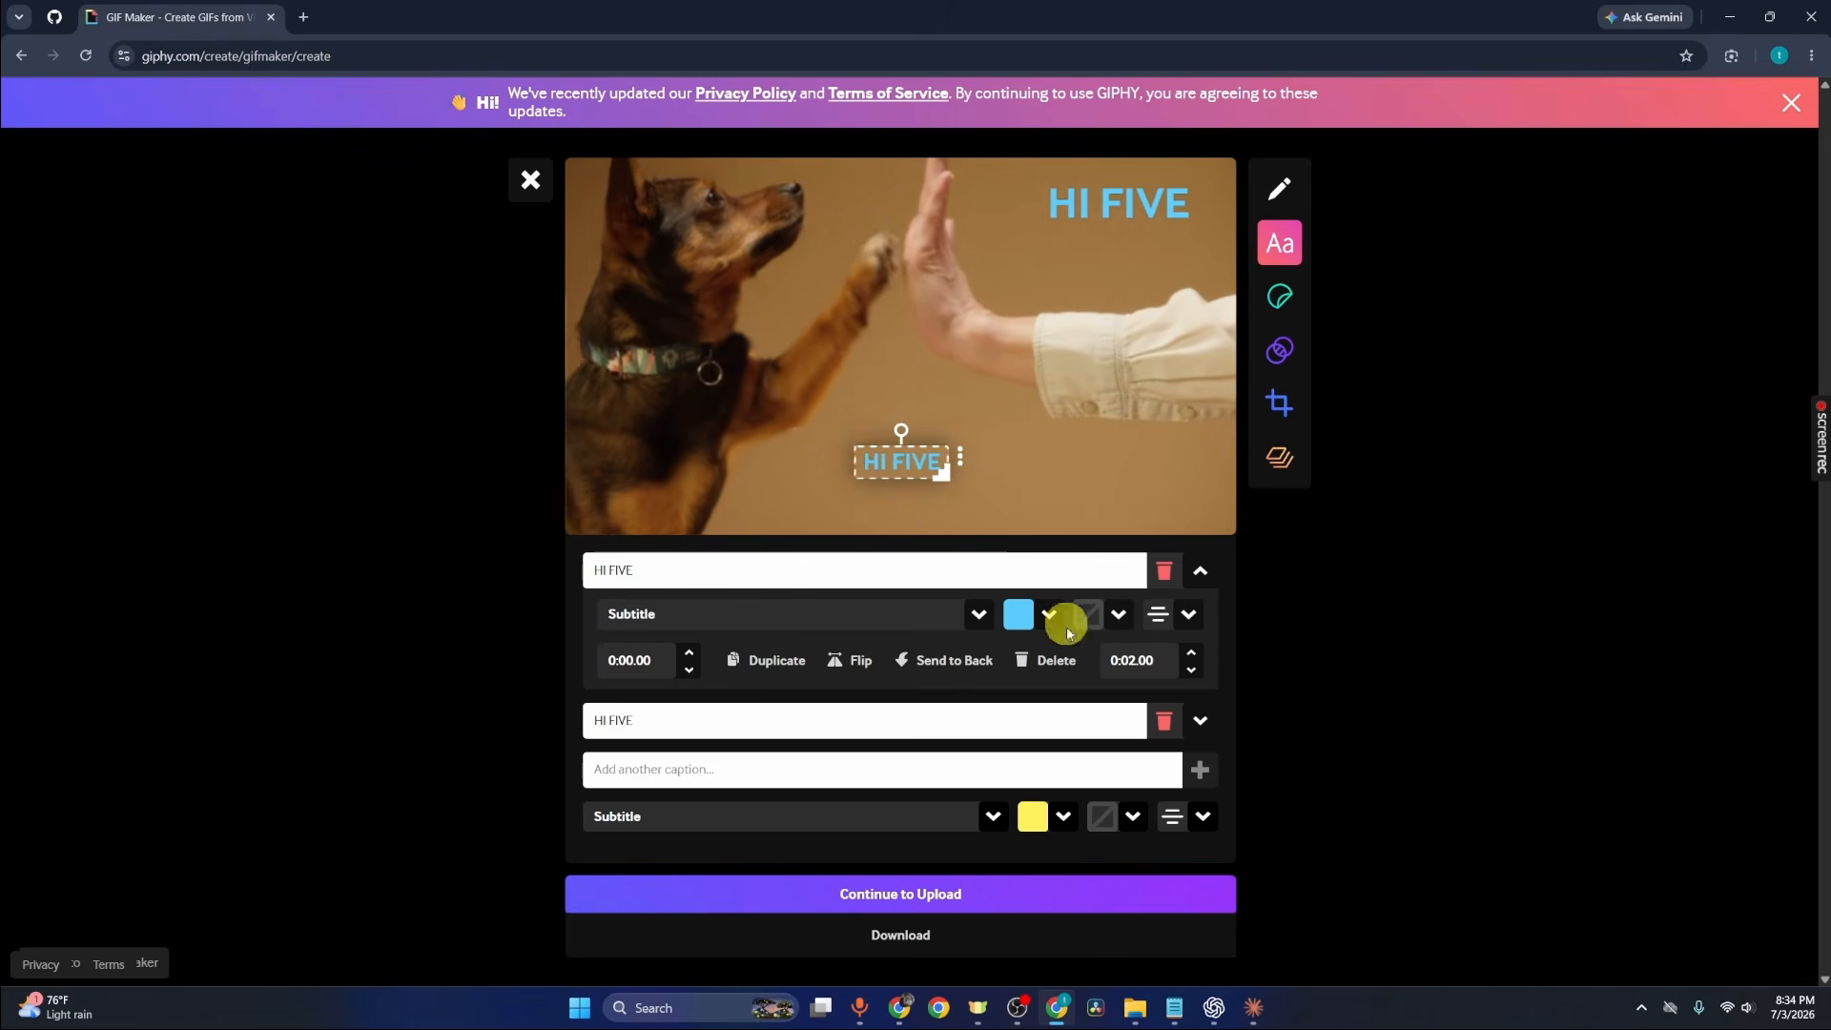
pyautogui.click(1164, 722)
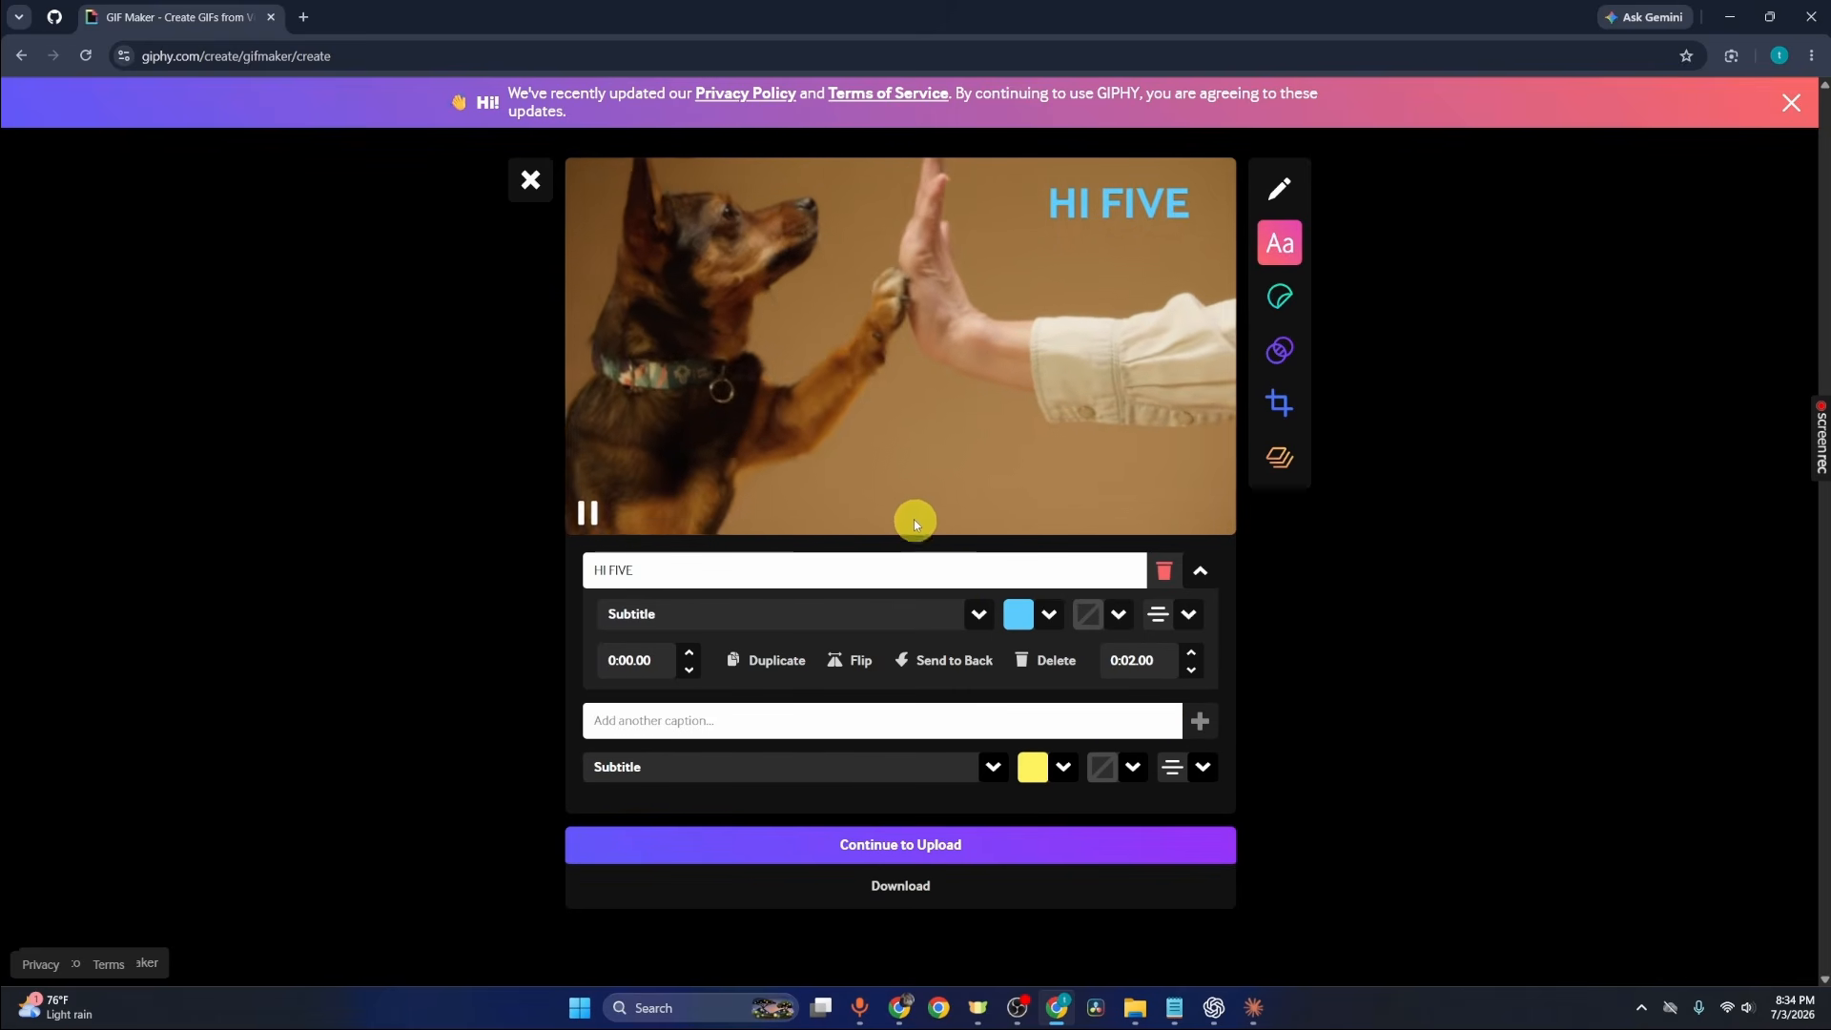
# Step: Mirror the HI FIVE caption with Flip and flip it back to its readable orientation
pyautogui.click(1108, 205)
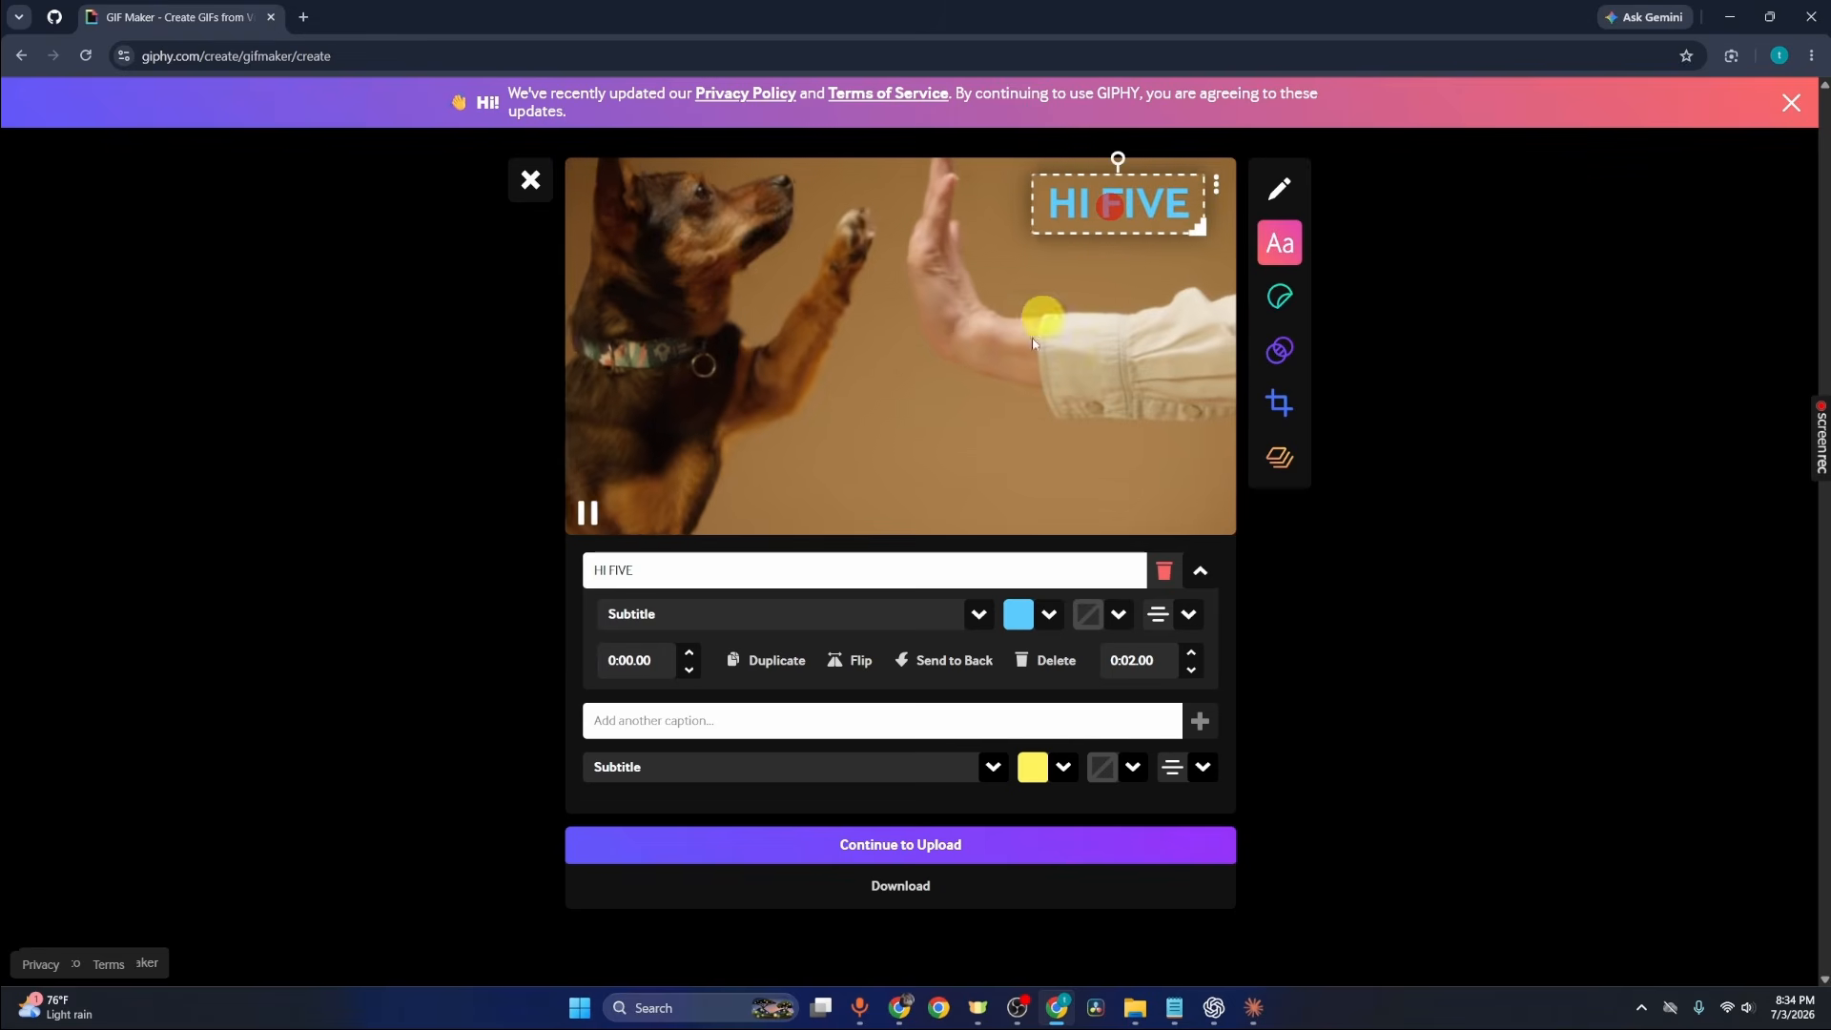
pyautogui.click(839, 667)
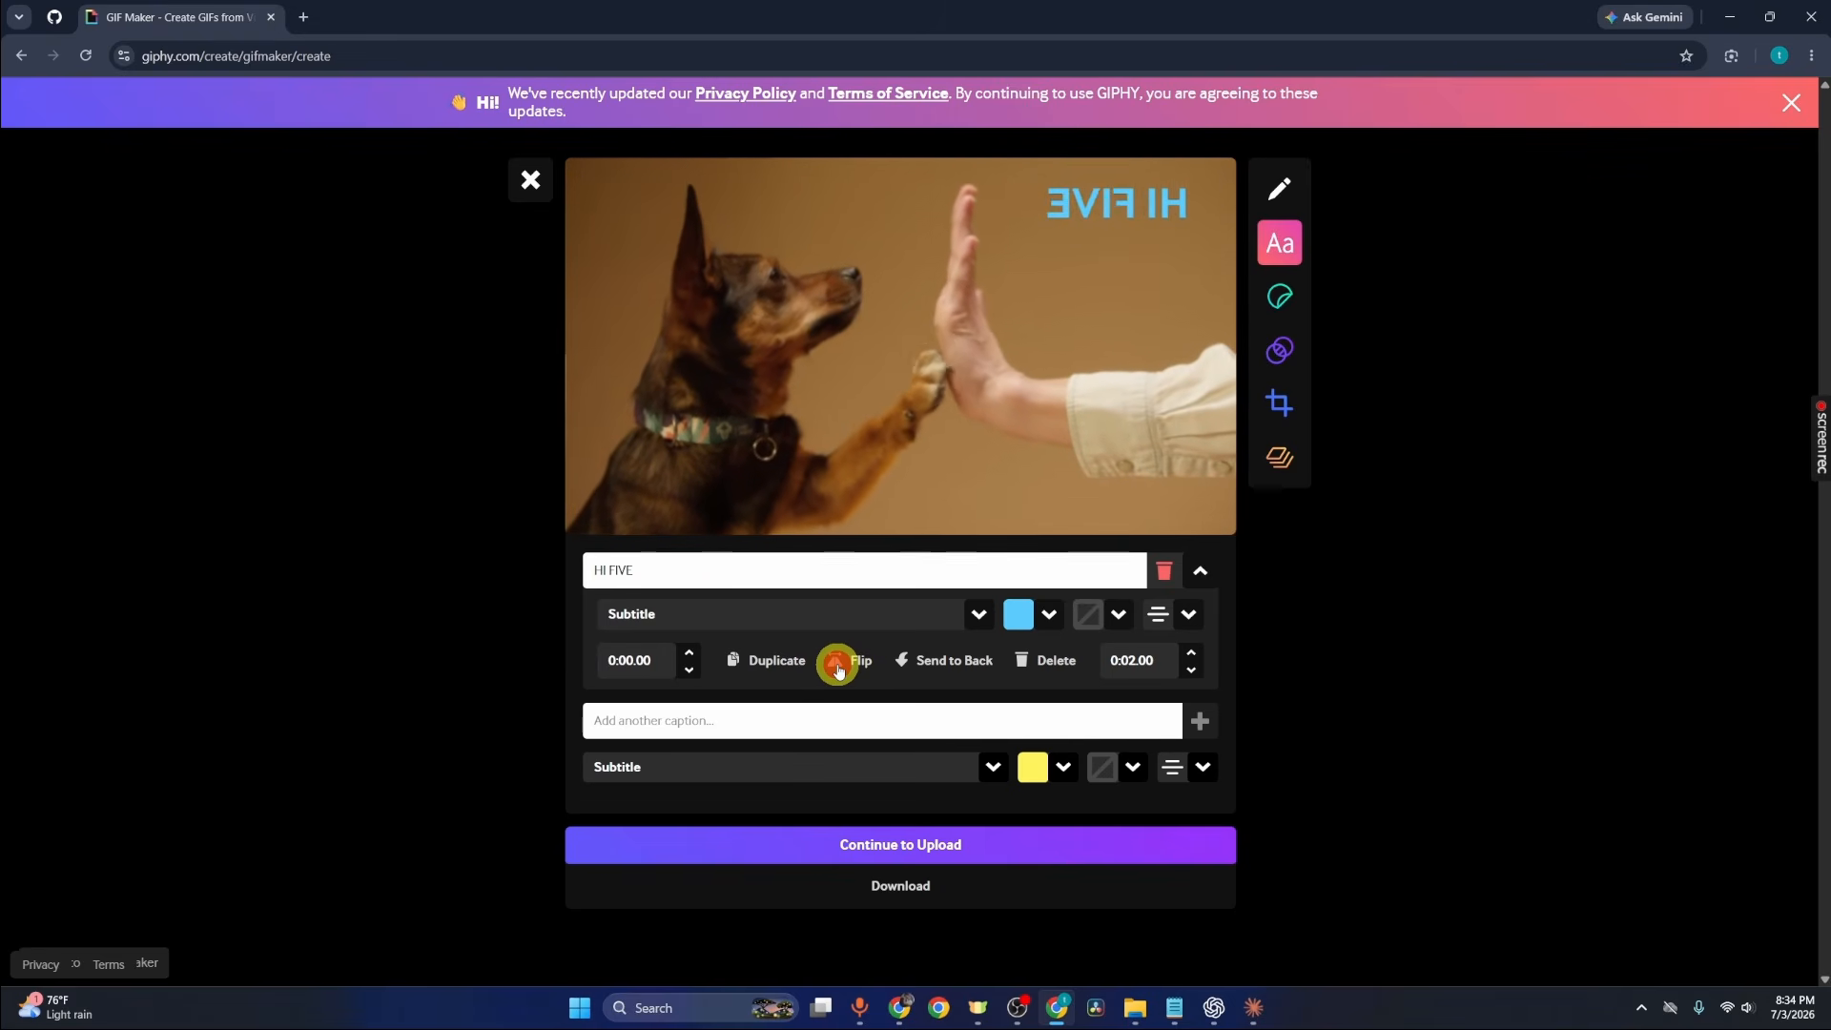
pyautogui.click(838, 667)
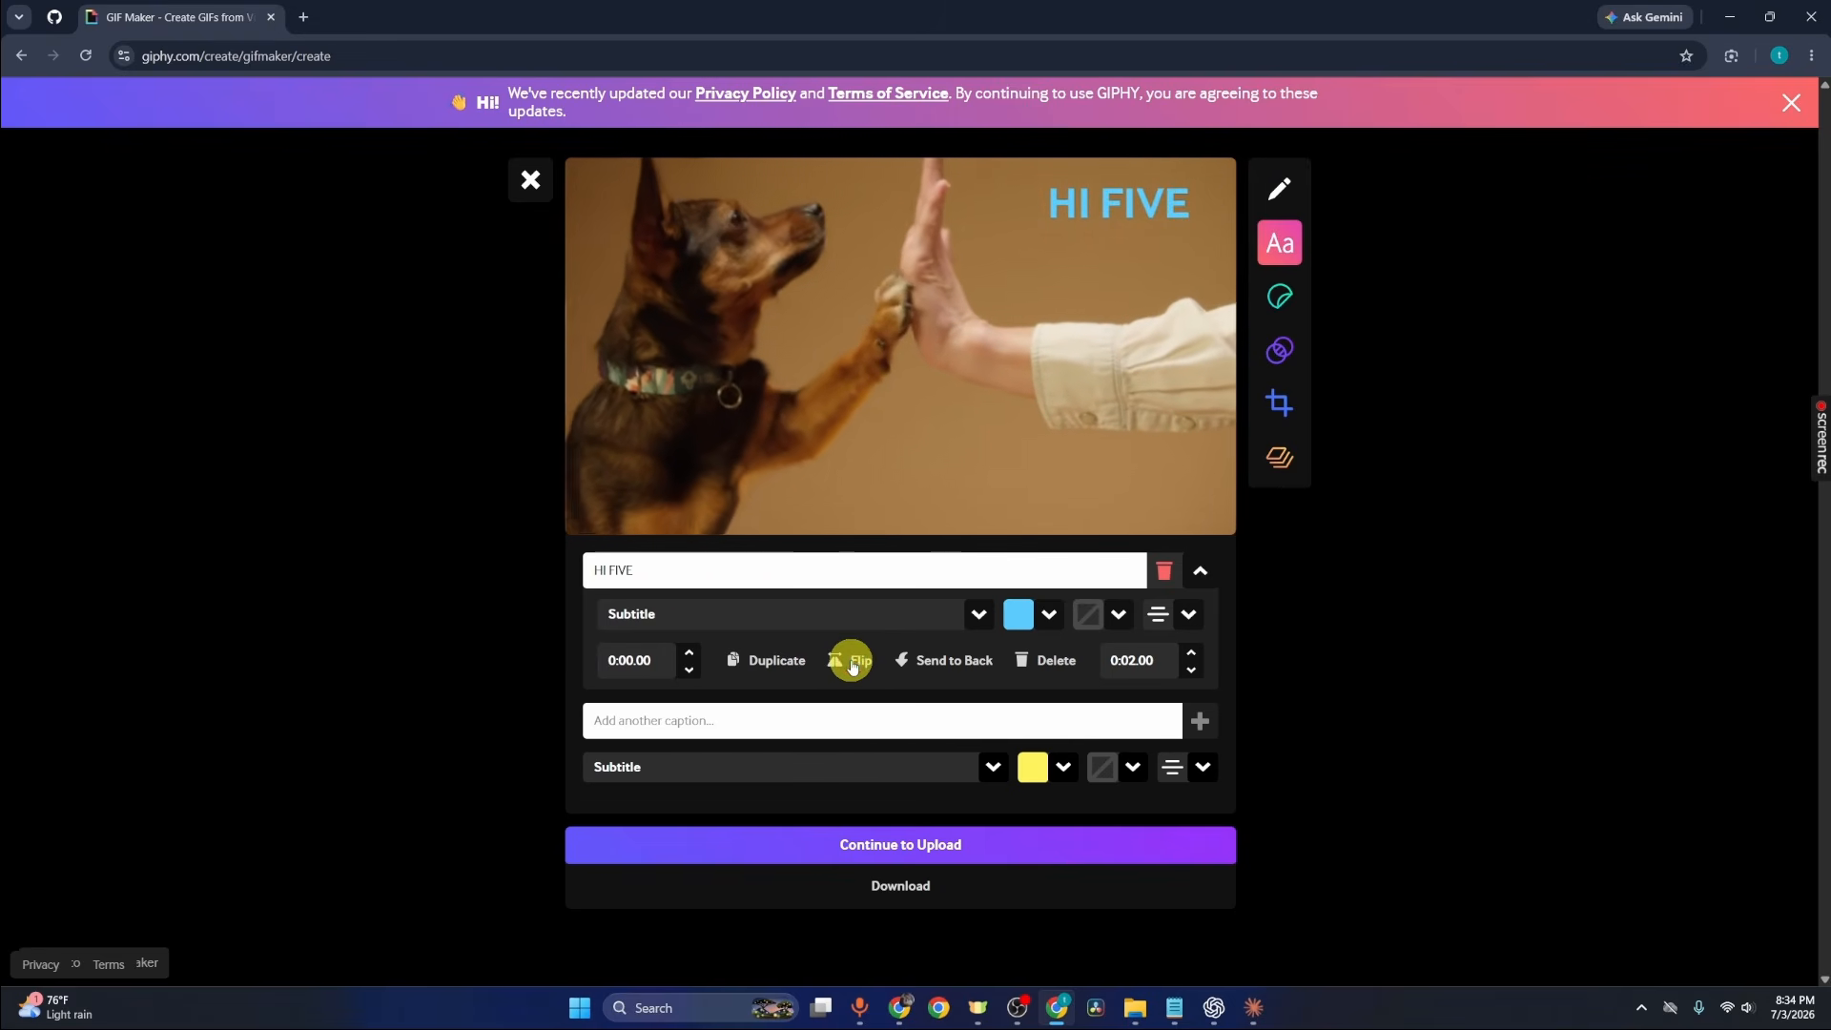
# Step: Search the sticker library for "CAT"
pyautogui.click(1300, 293)
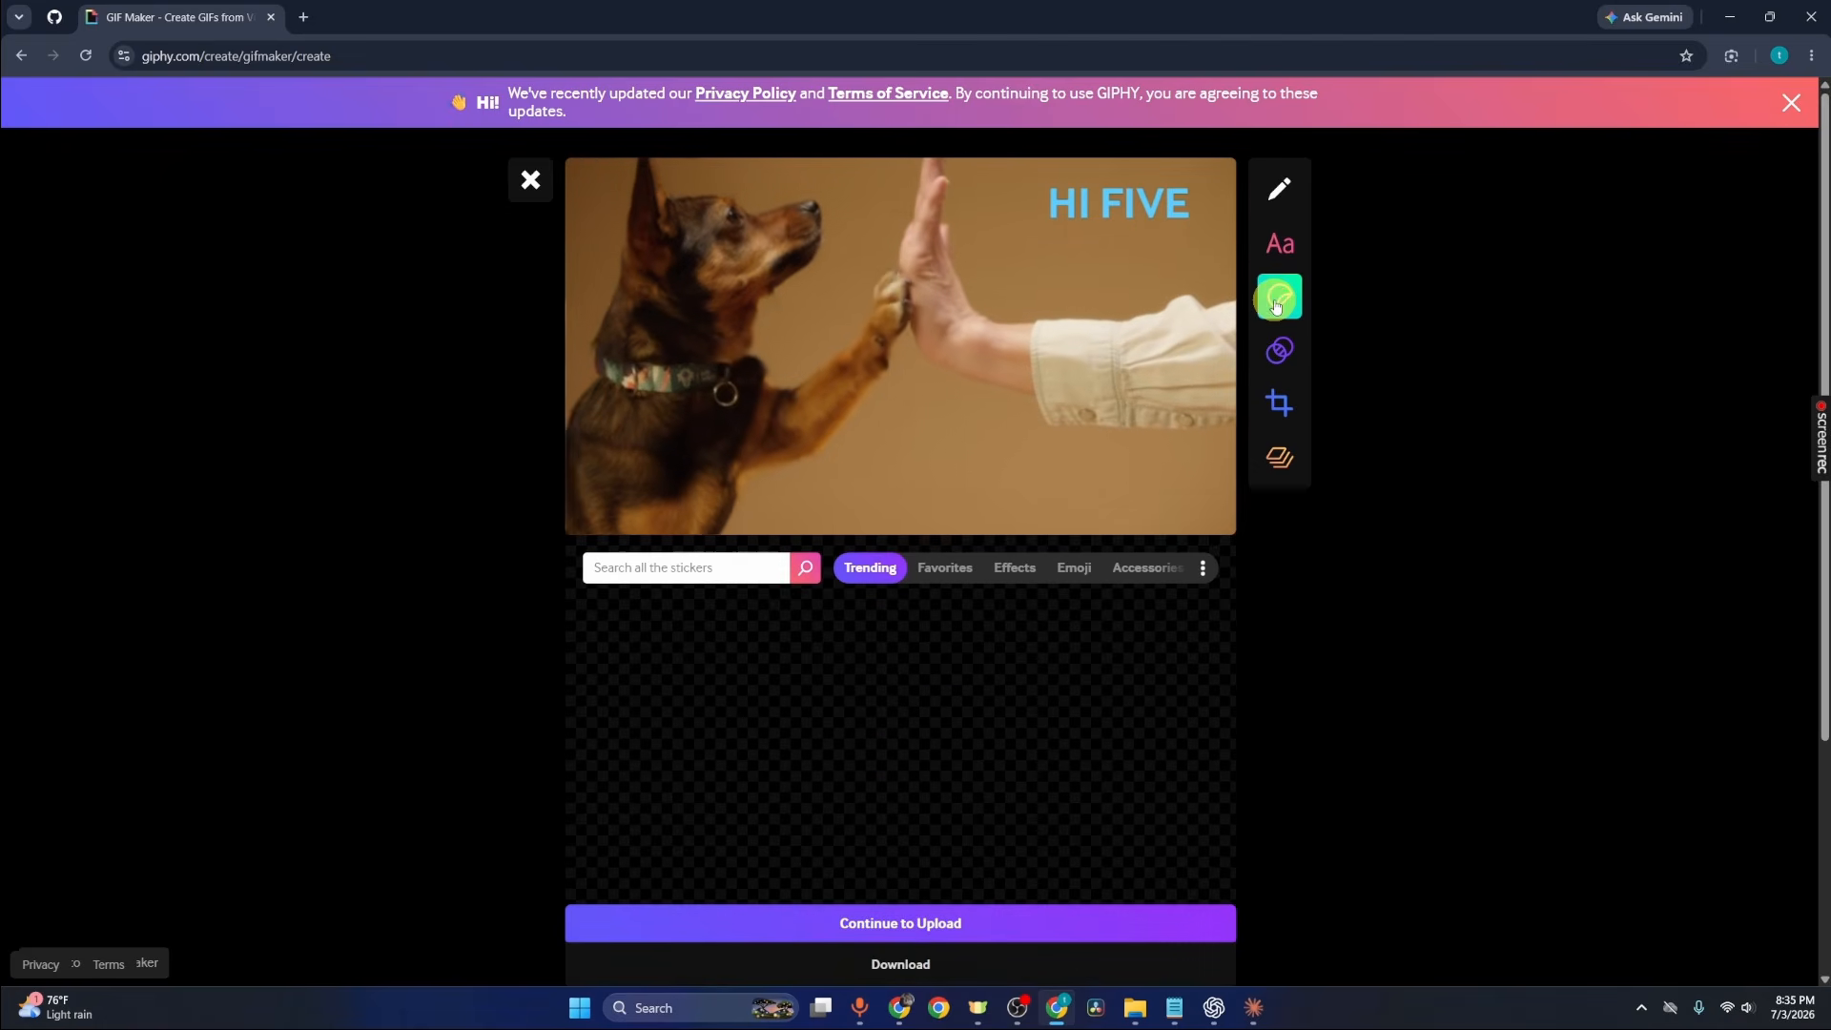
pyautogui.click(706, 564)
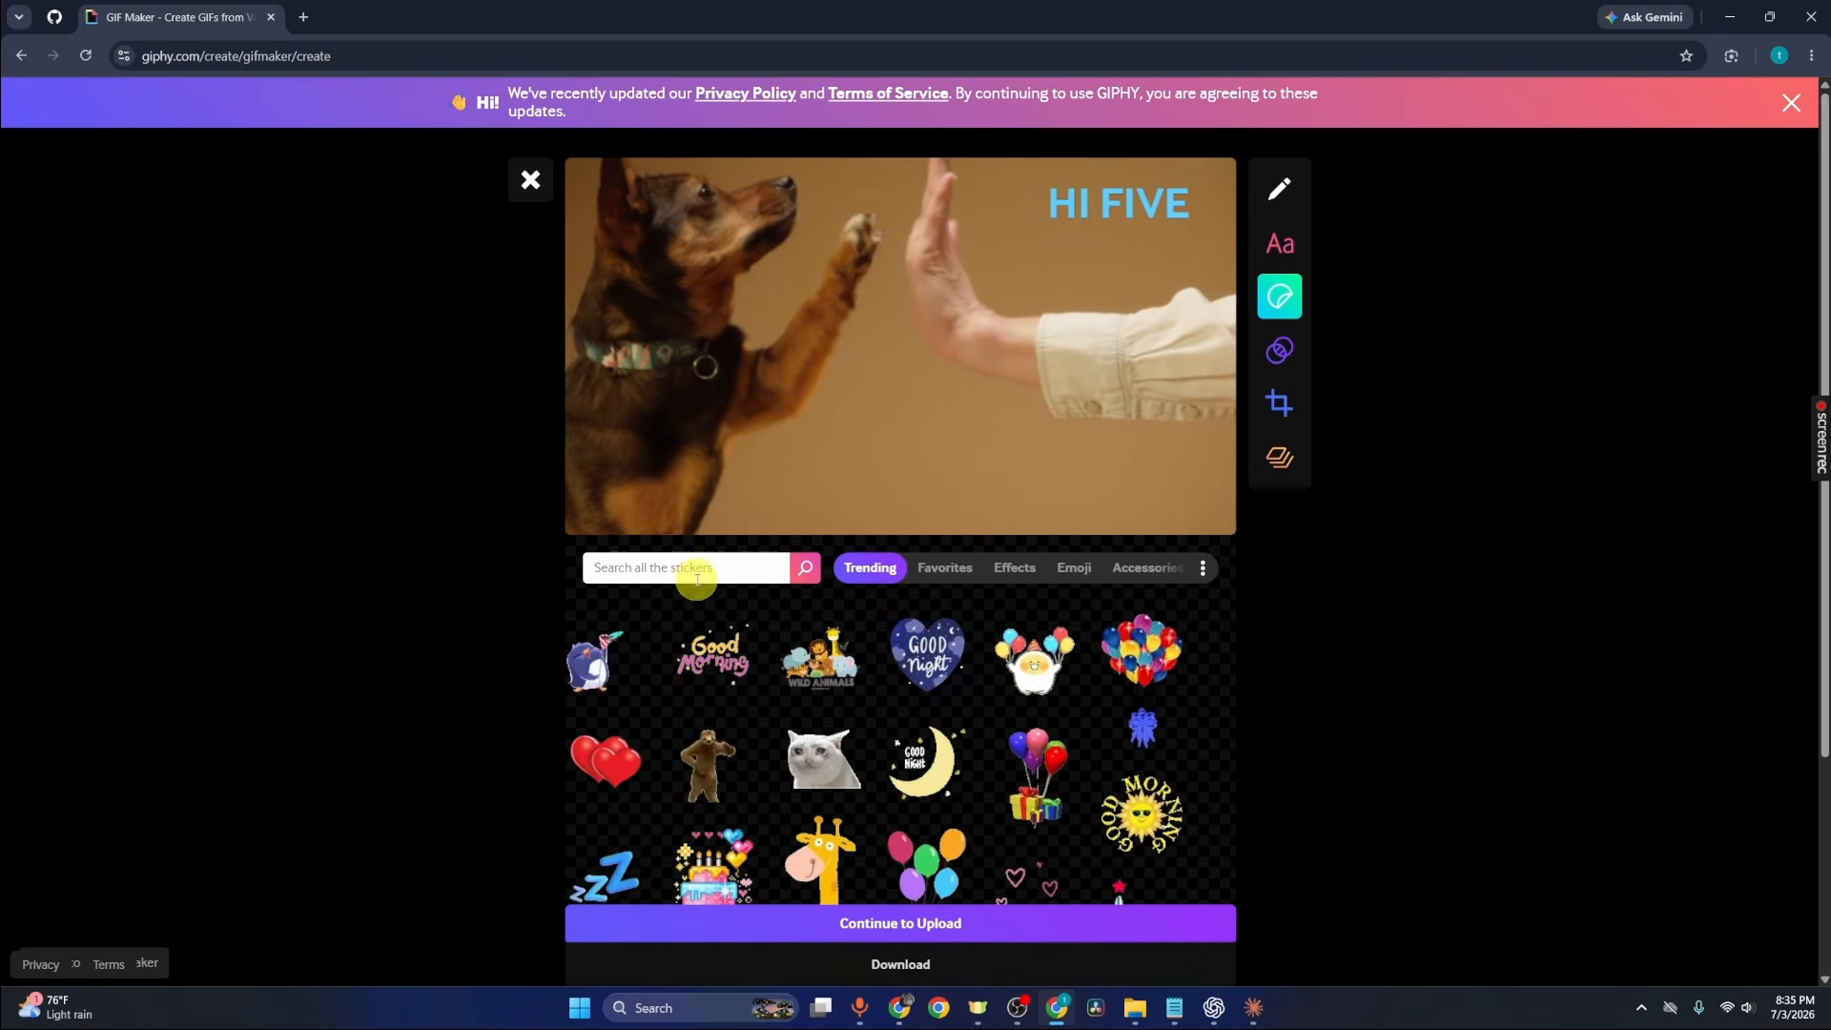
pyautogui.scroll(-2, 737, 589)
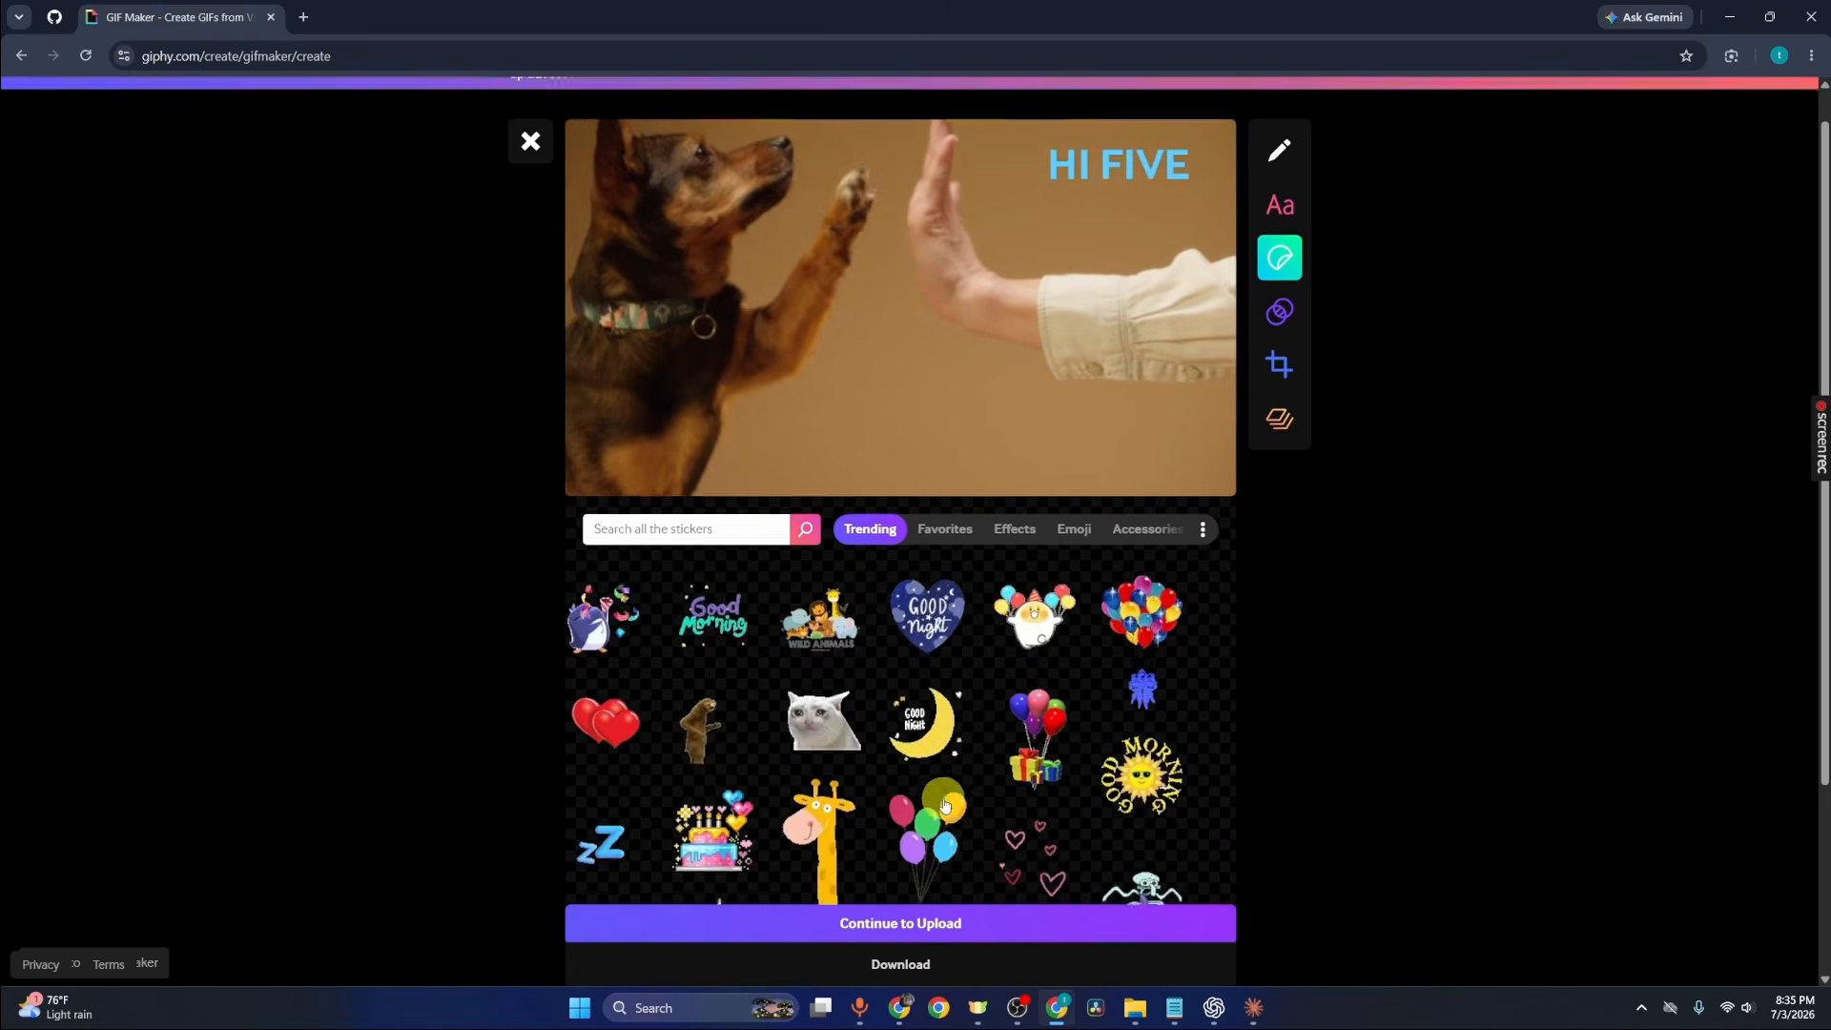
pyautogui.click(759, 451)
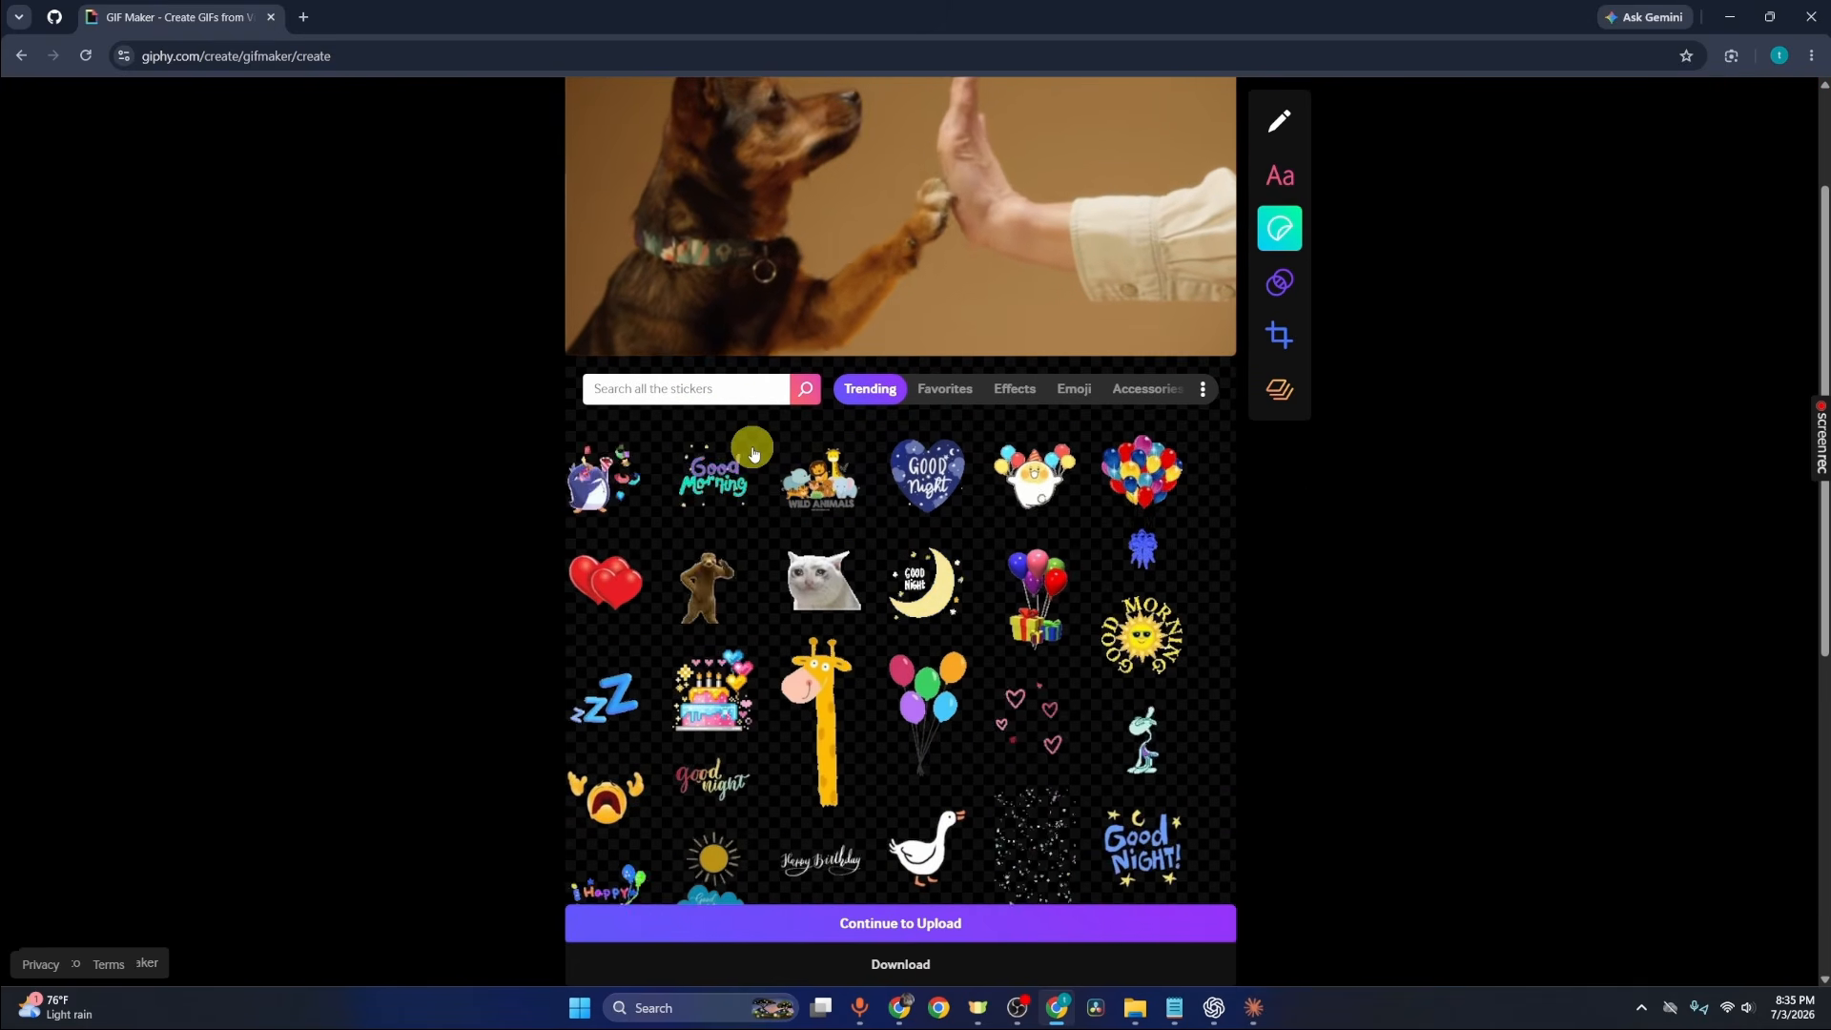
pyautogui.write('CAT')
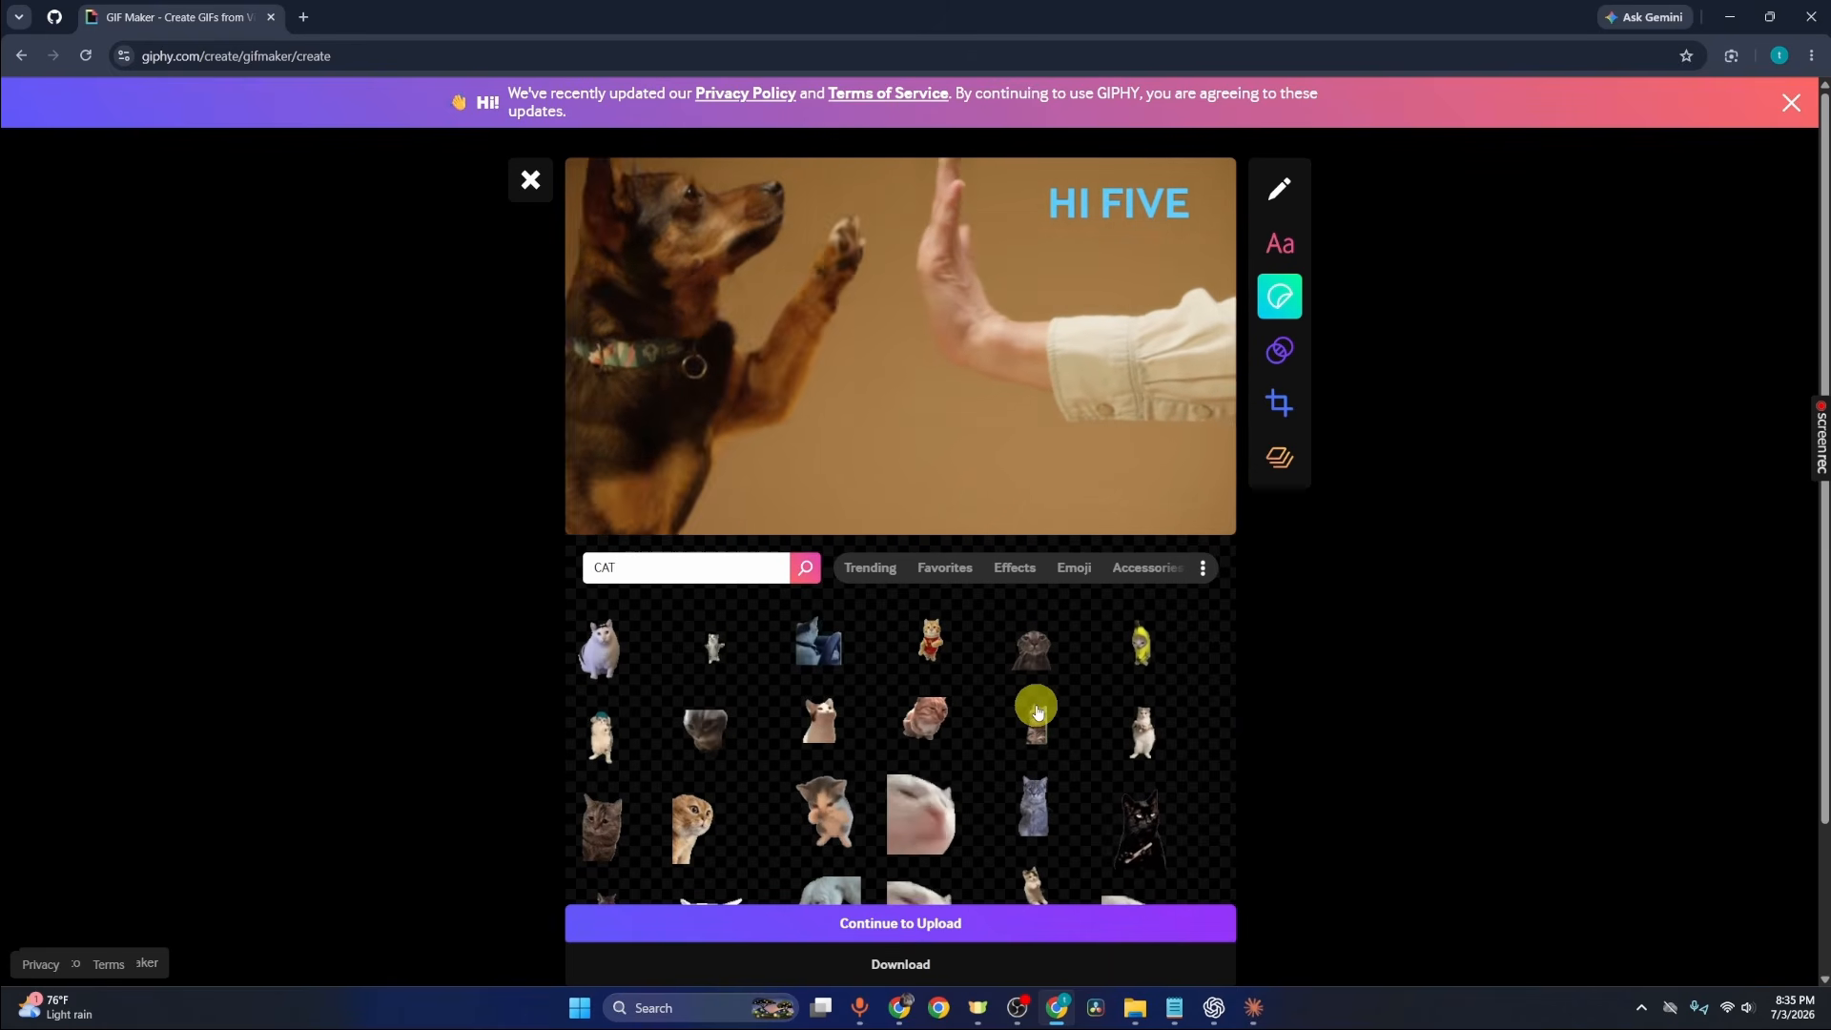
# Step: Add the orange cat sticker in the red outfit, place it below the touching paw and hand, and enlarge it slightly
pyautogui.click(934, 650)
pyautogui.moveTo(908, 350); pyautogui.dragTo(935, 365)
pyautogui.moveTo(687, 203); pyautogui.dragTo(947, 465)
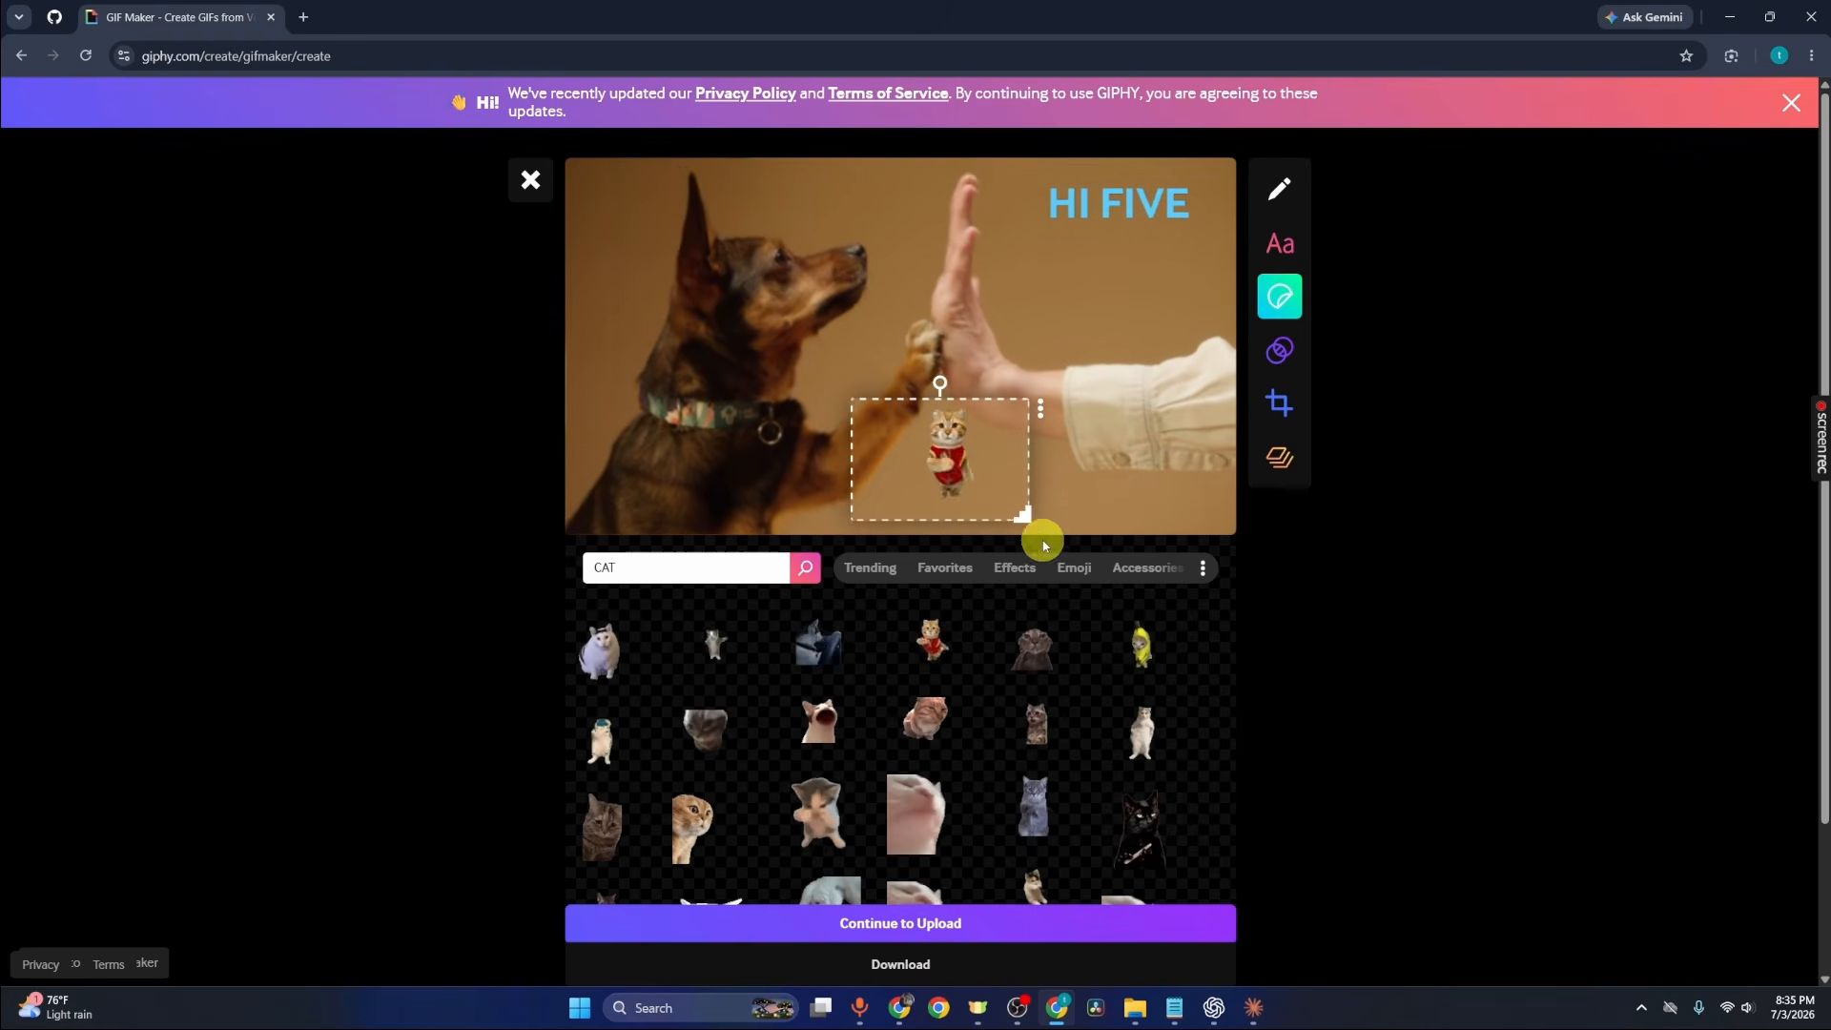
pyautogui.moveTo(1022, 520); pyautogui.dragTo(1024, 521)
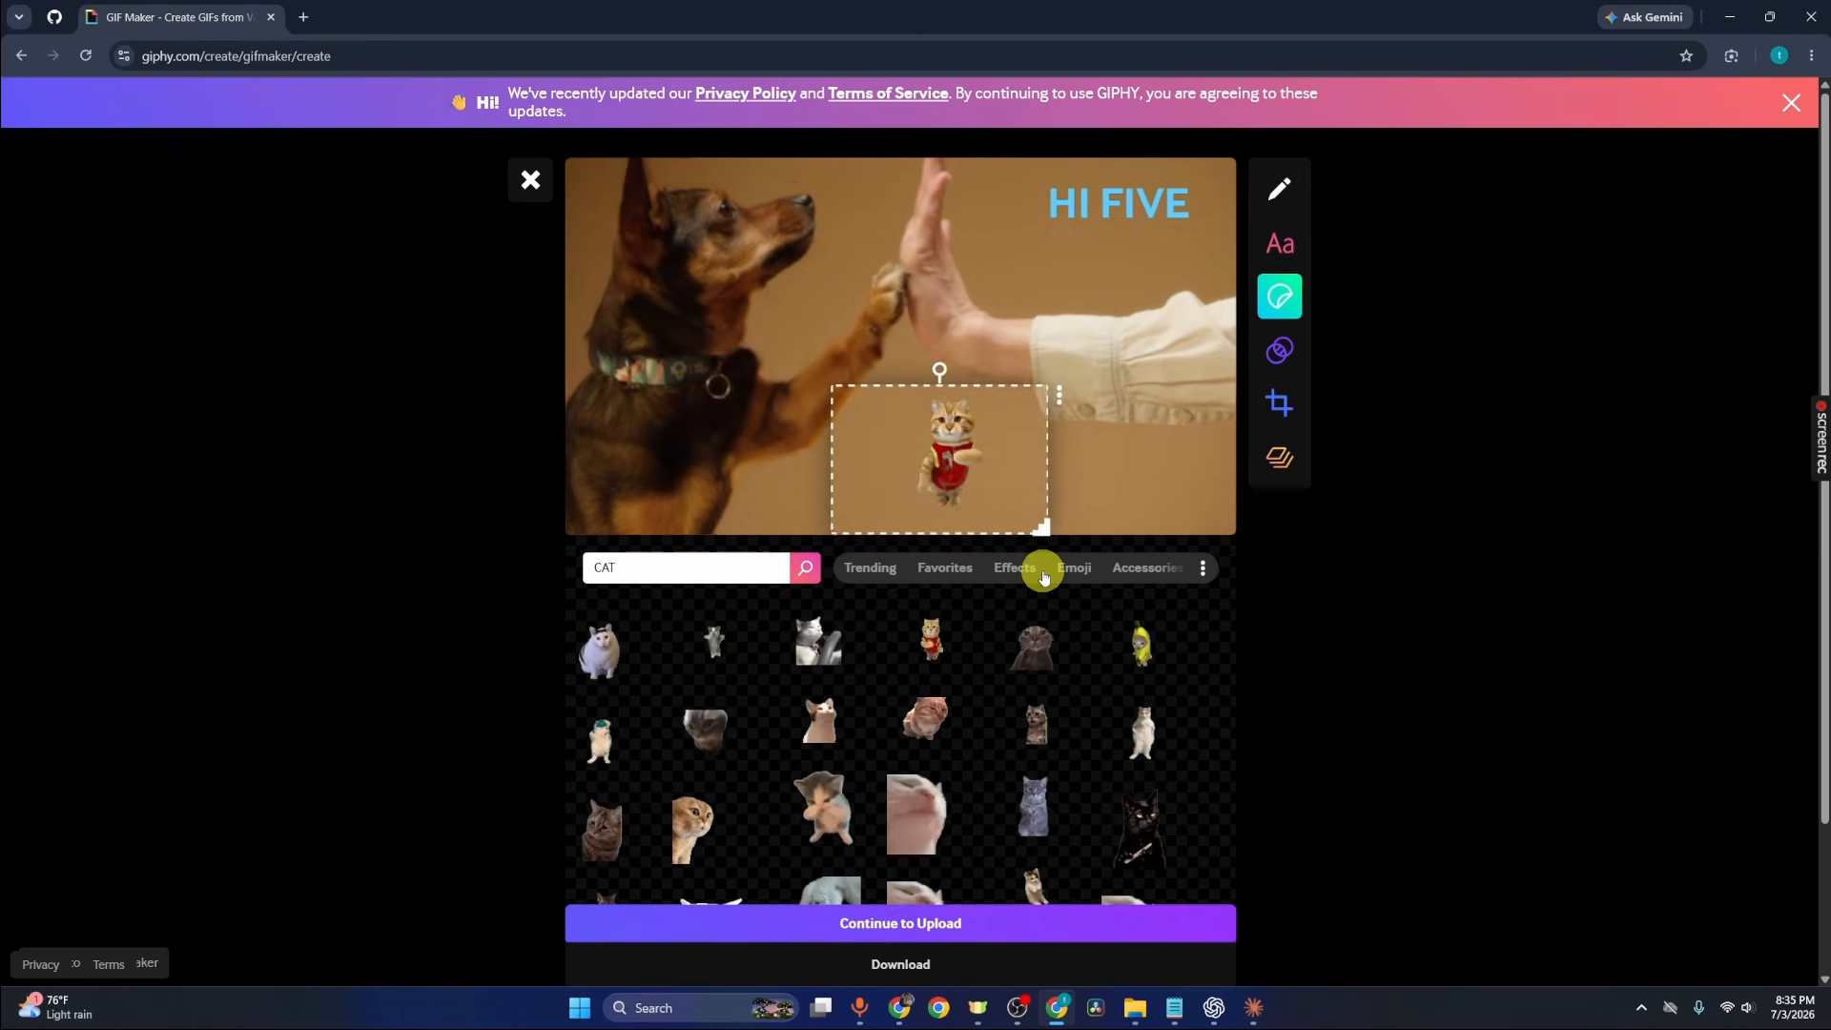
# Step: Add the standing gray cat sticker from the CAT results, shrink it, and place it in the image's lower-right corner
pyautogui.scroll(-4, 970, 748)
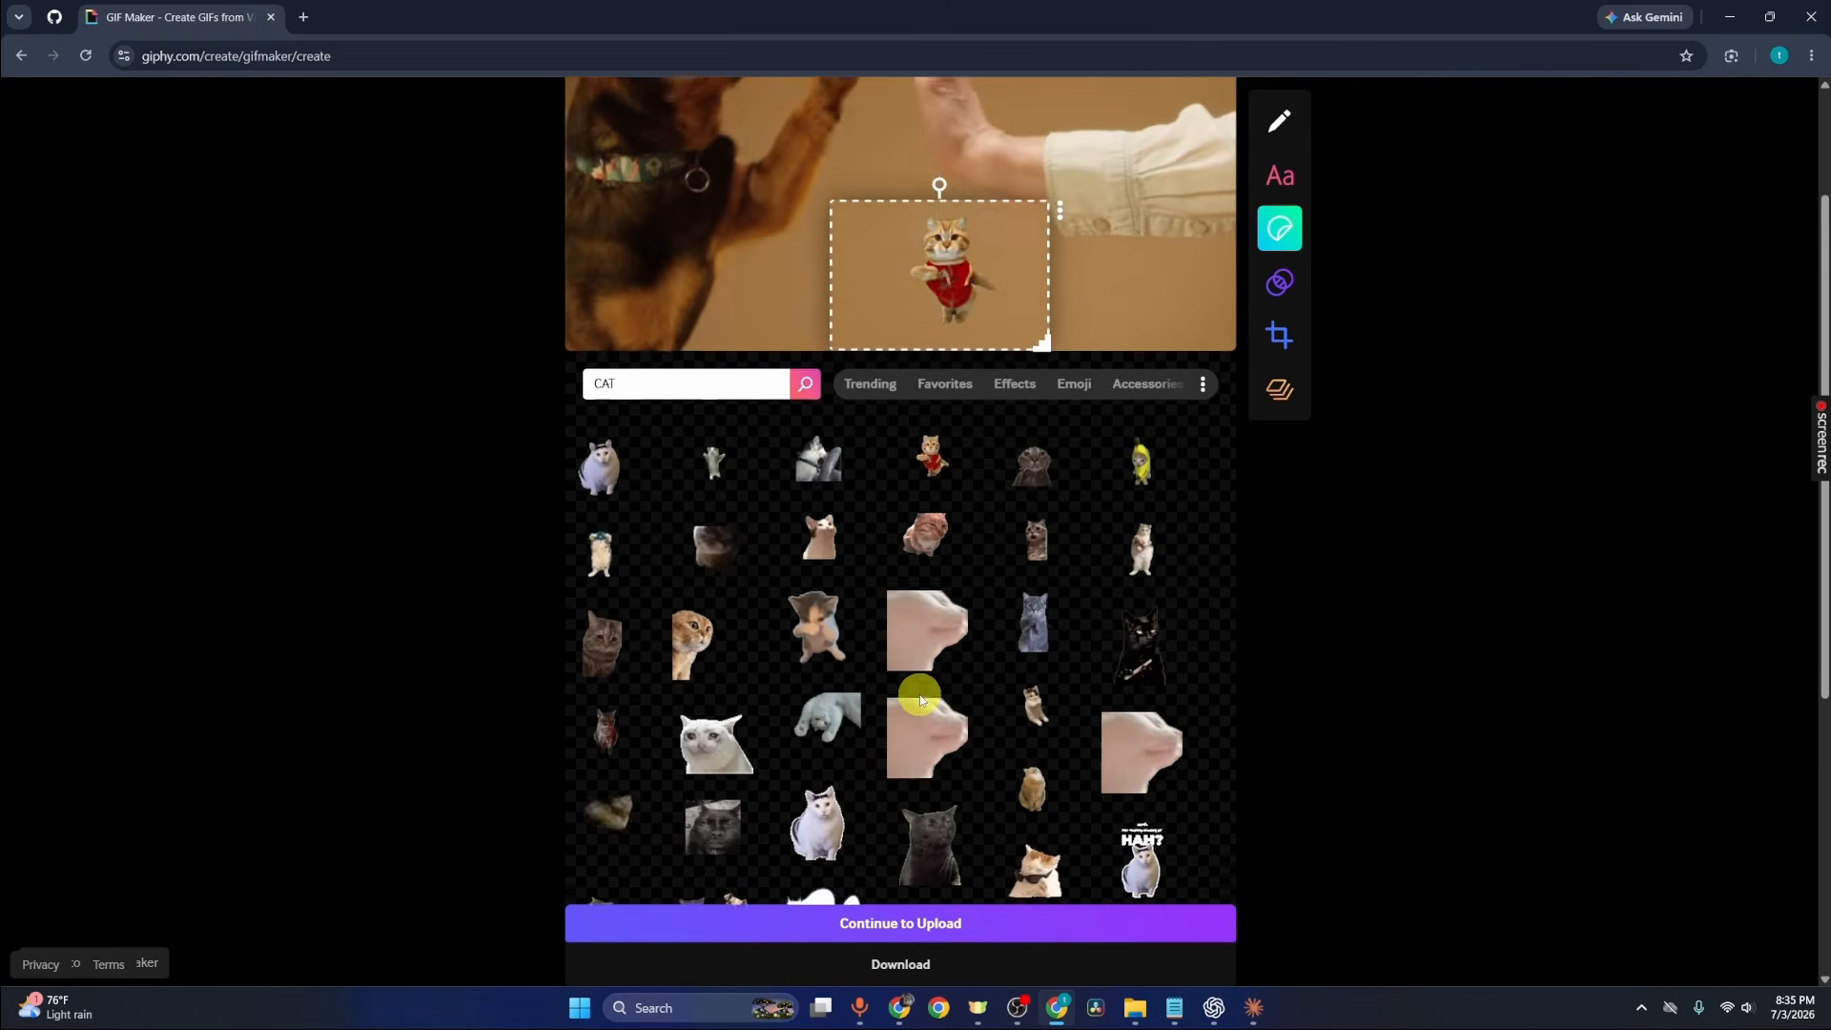
pyautogui.scroll(-1, 920, 701)
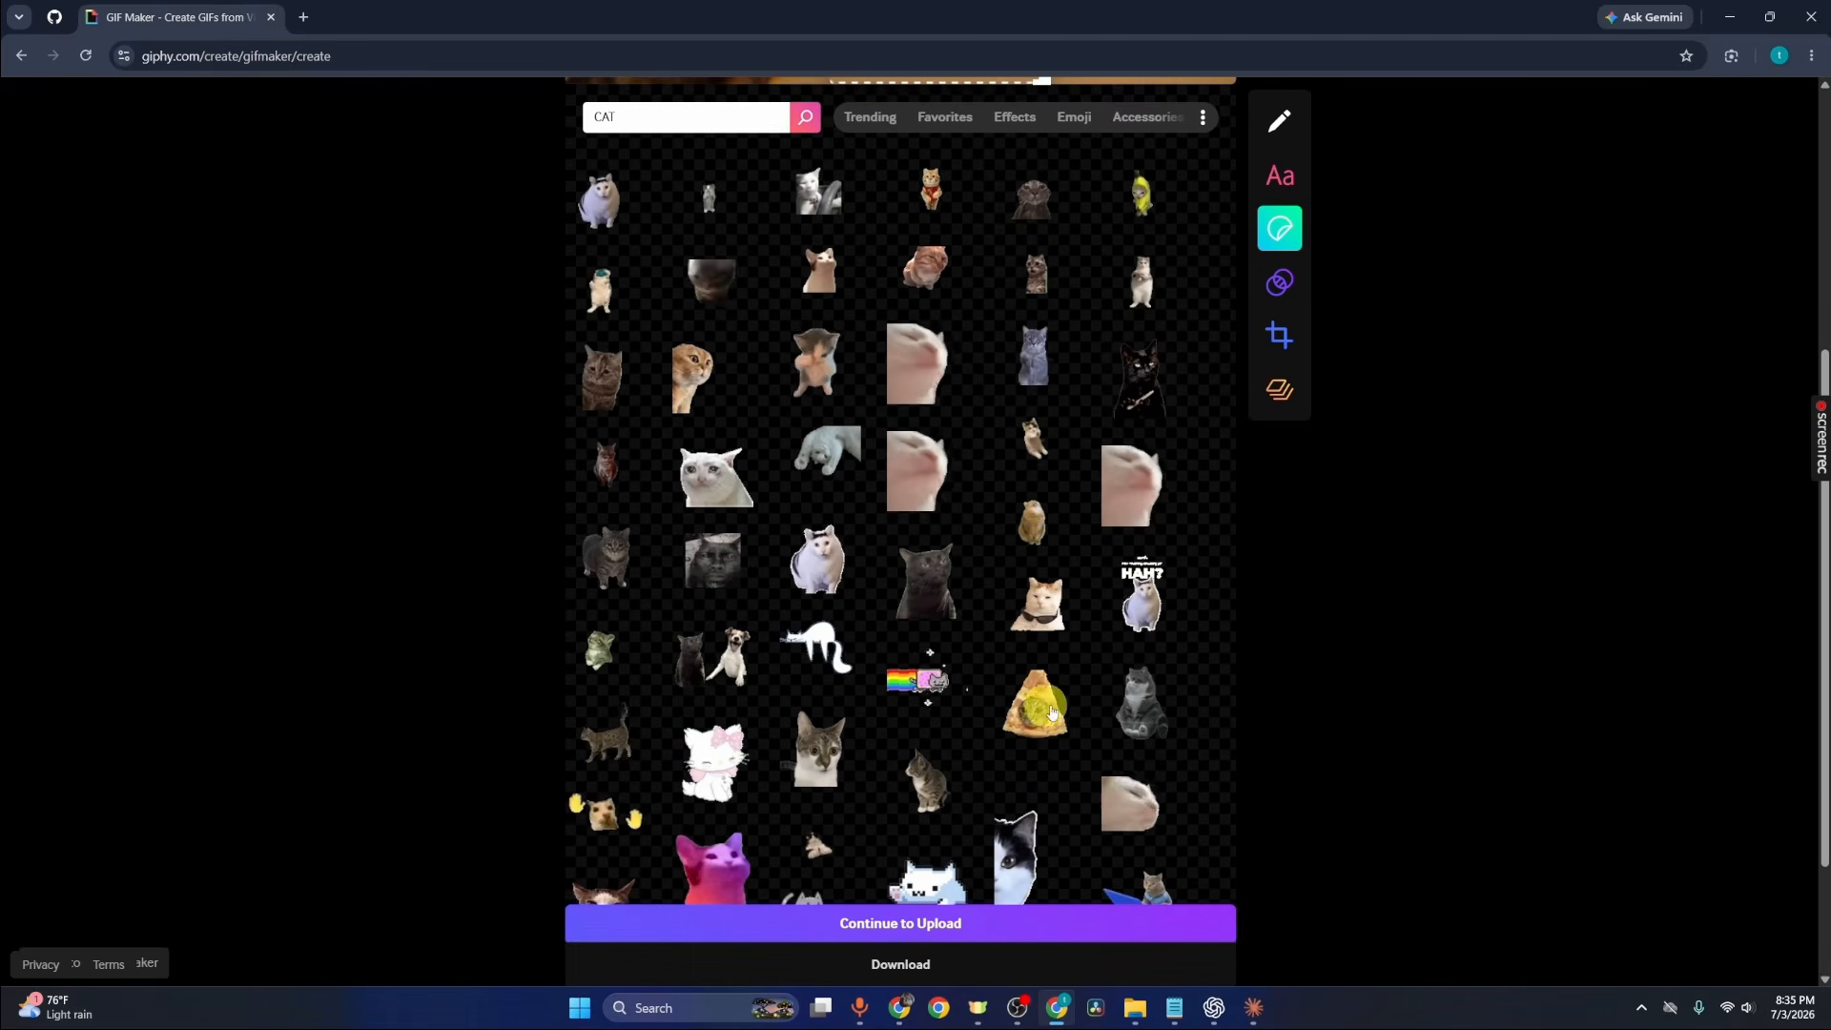
pyautogui.scroll(-2, 1068, 711)
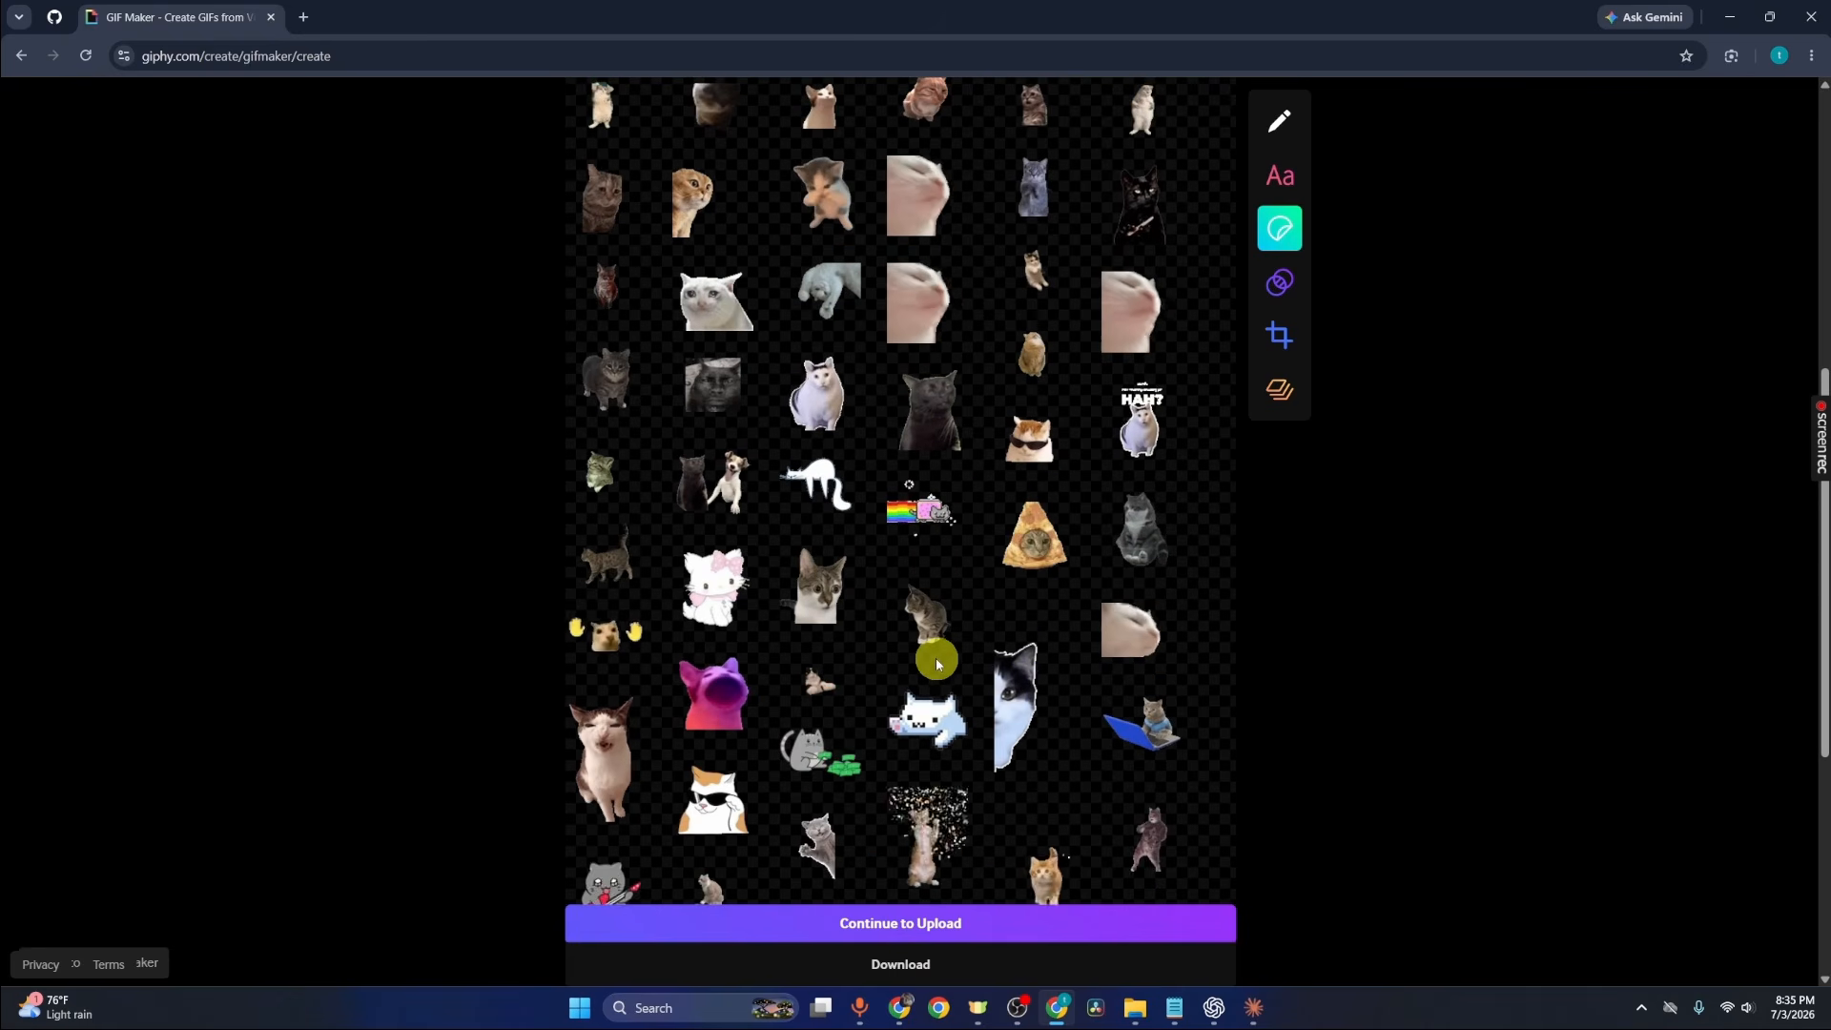
pyautogui.scroll(-1, 934, 667)
pyautogui.scroll(-2, 937, 668)
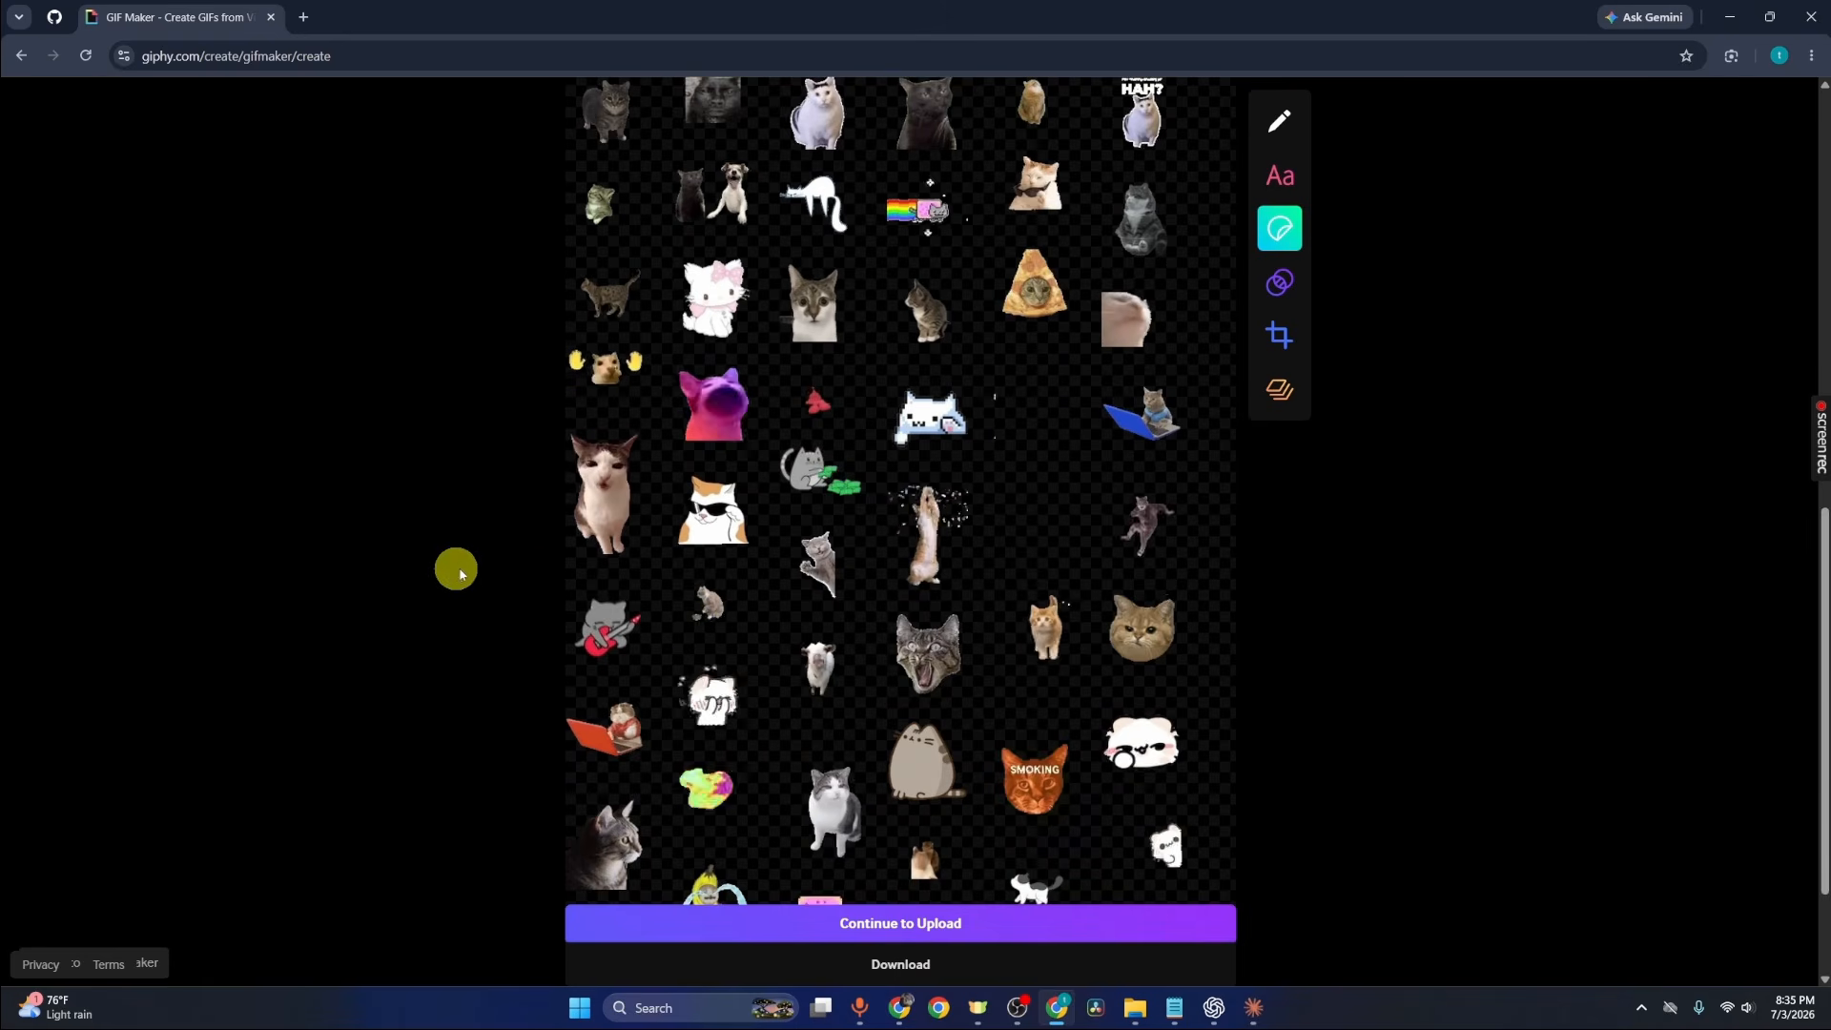
pyautogui.scroll(2, 735, 620)
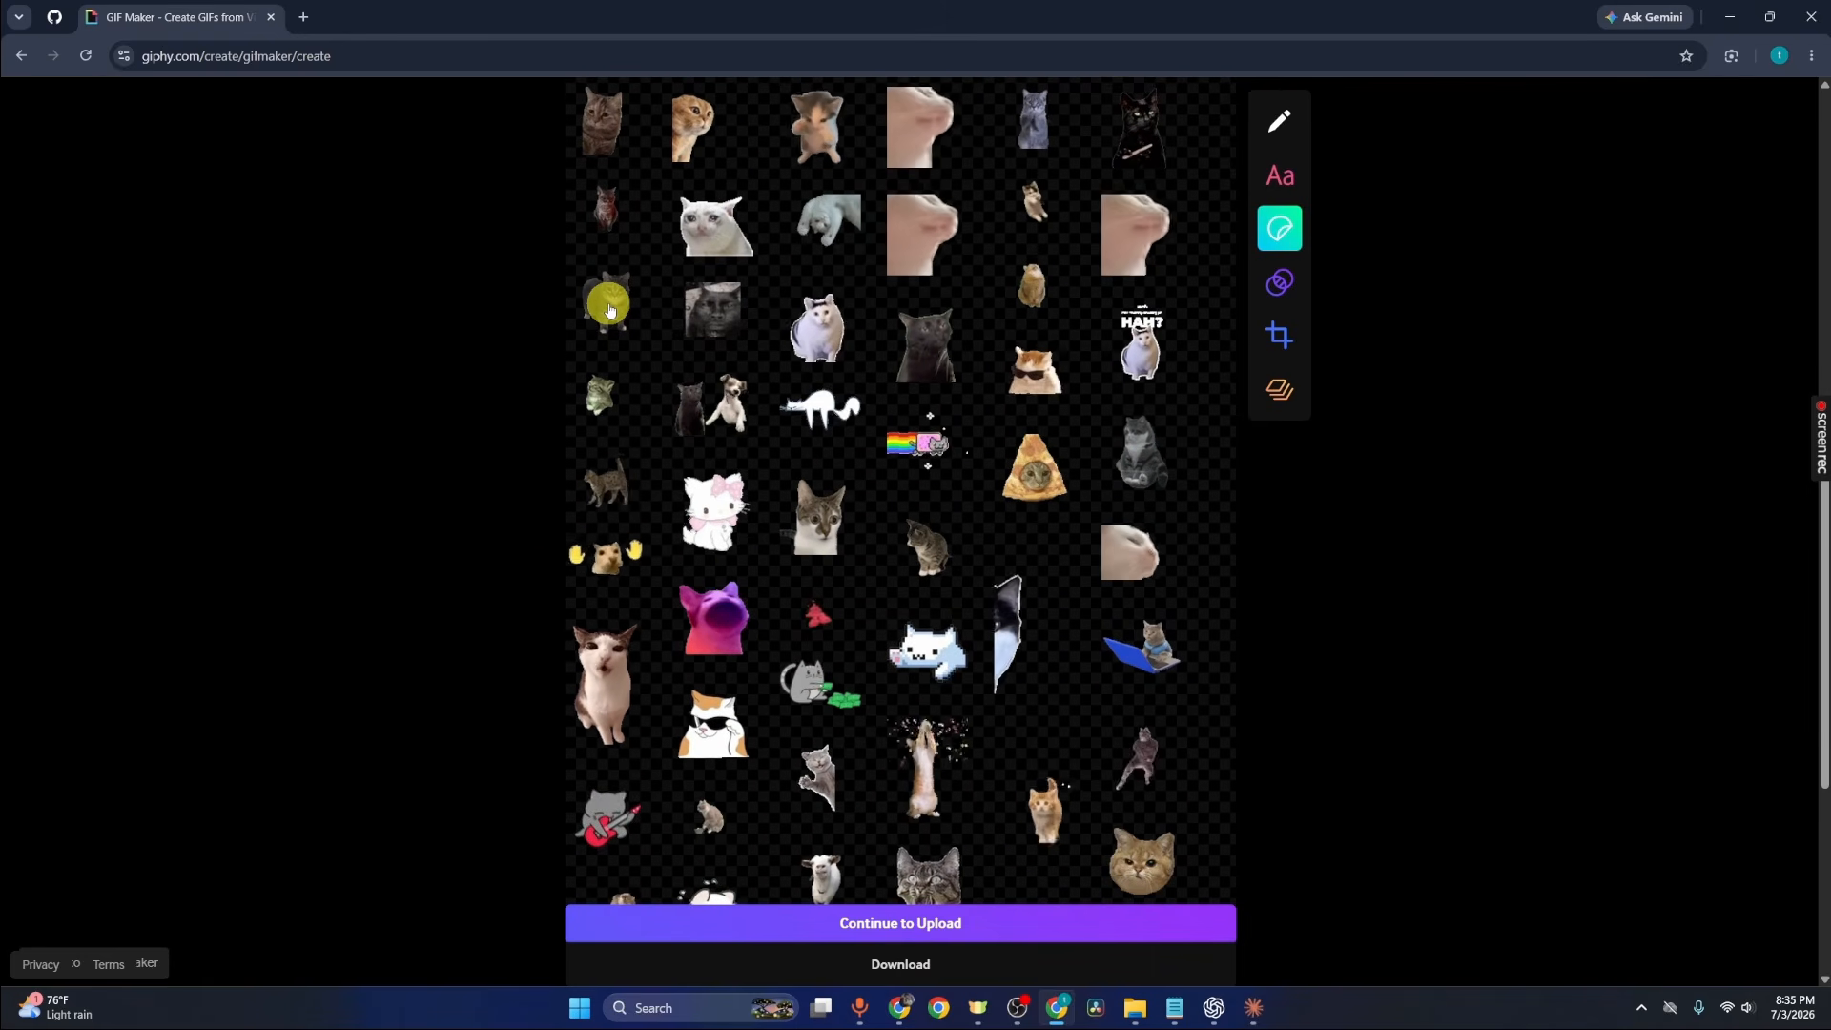
pyautogui.click(692, 664)
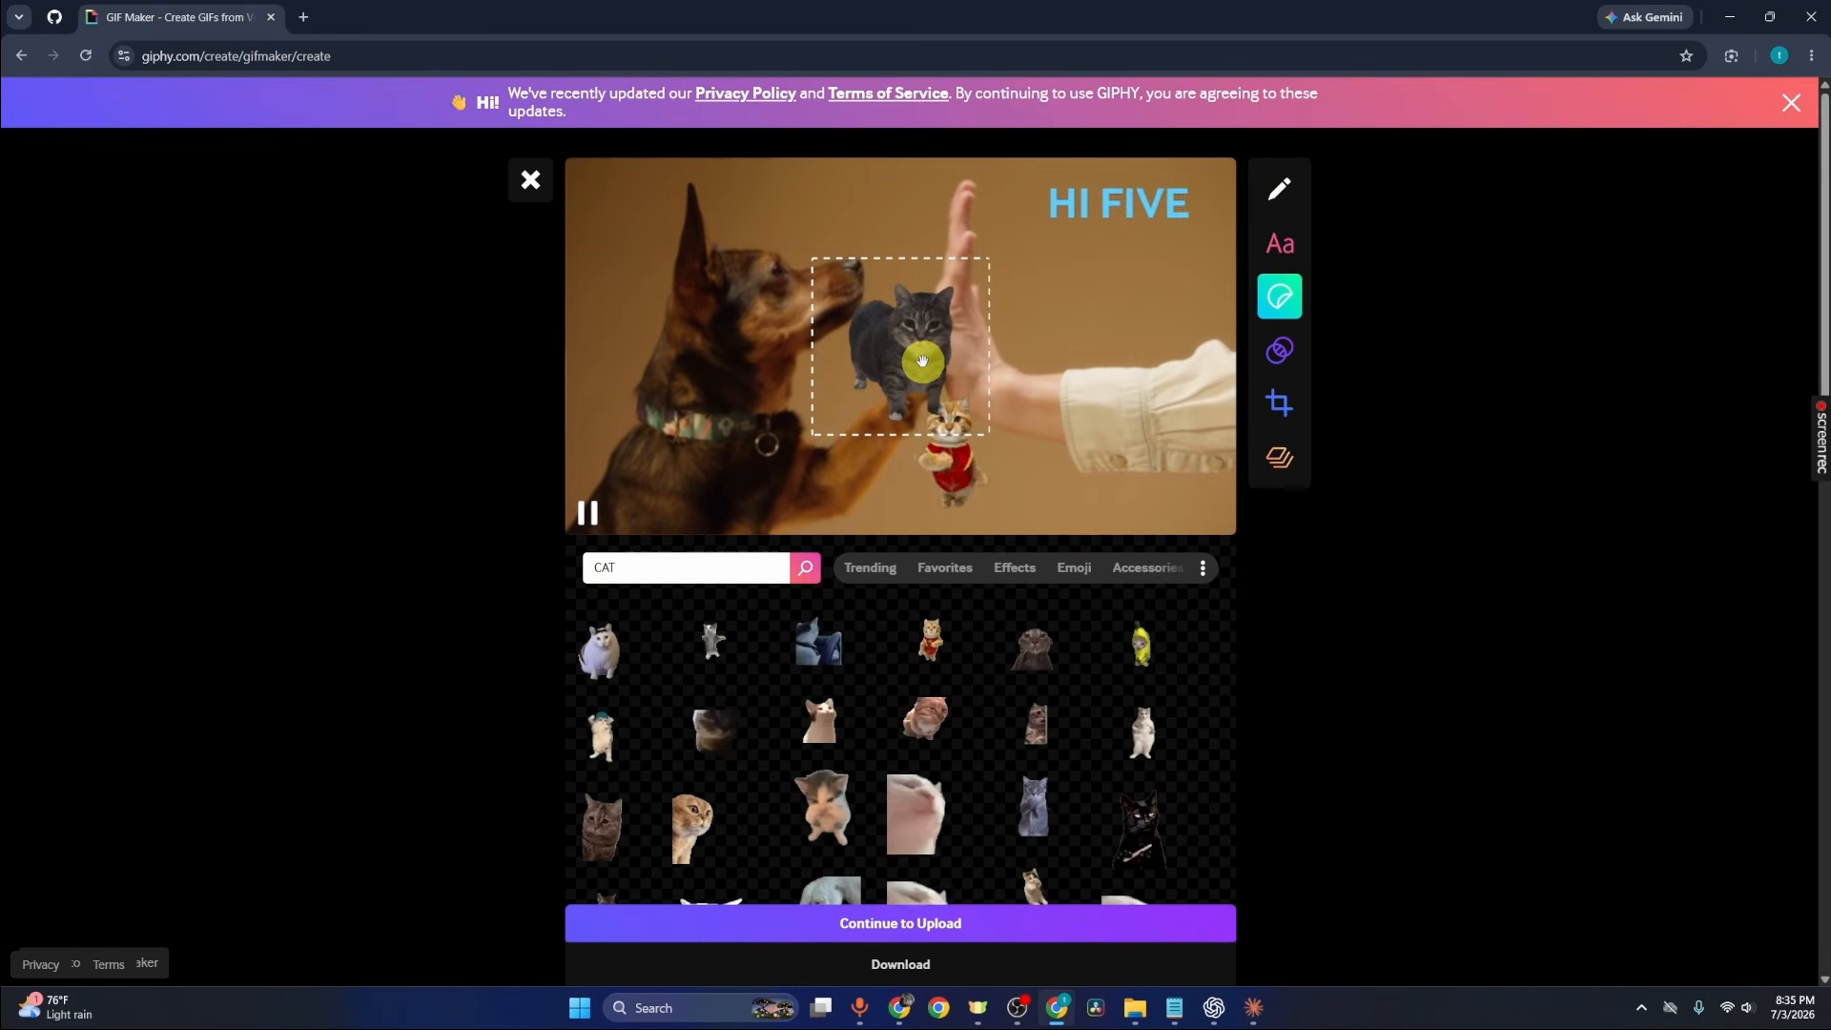
pyautogui.moveTo(751, 267); pyautogui.dragTo(639, 231)
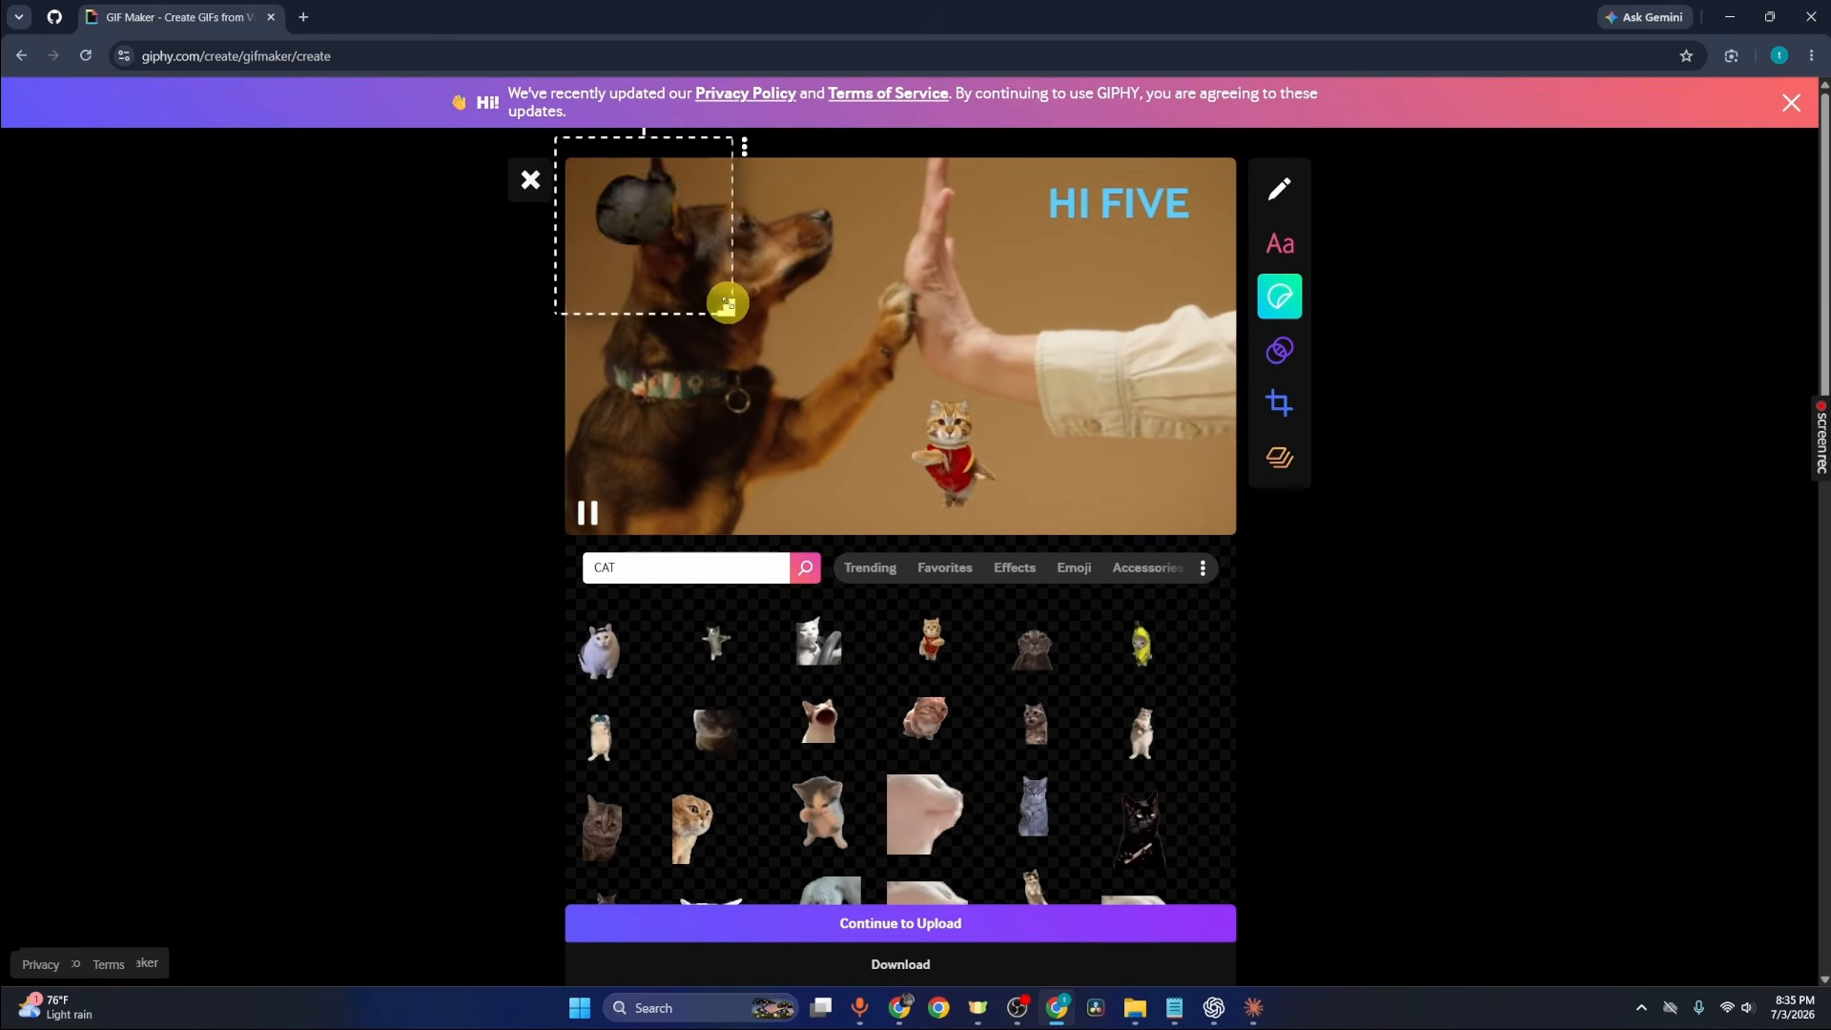
pyautogui.moveTo(721, 305); pyautogui.dragTo(1160, 483)
pyautogui.click(1065, 476)
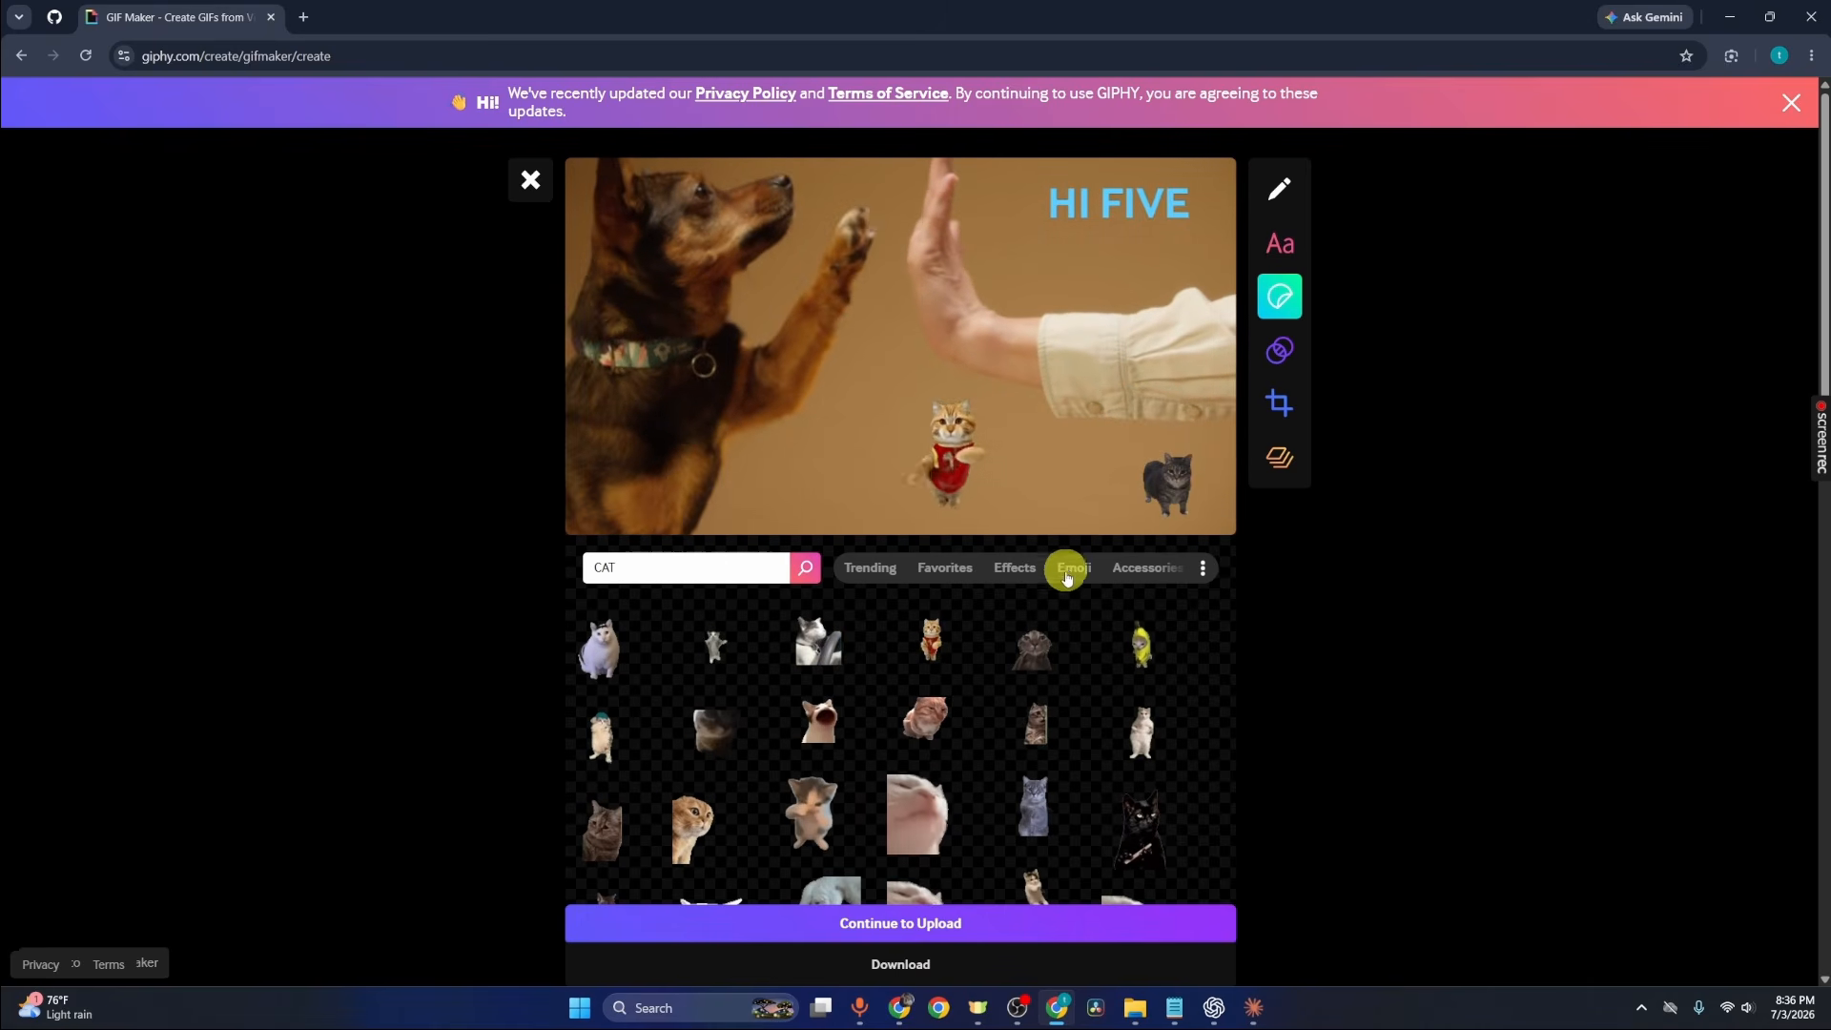
# Step: Look through the Trending, Favorites, Emoji and Accessories sticker categories
pyautogui.click(870, 570)
pyautogui.click(930, 568)
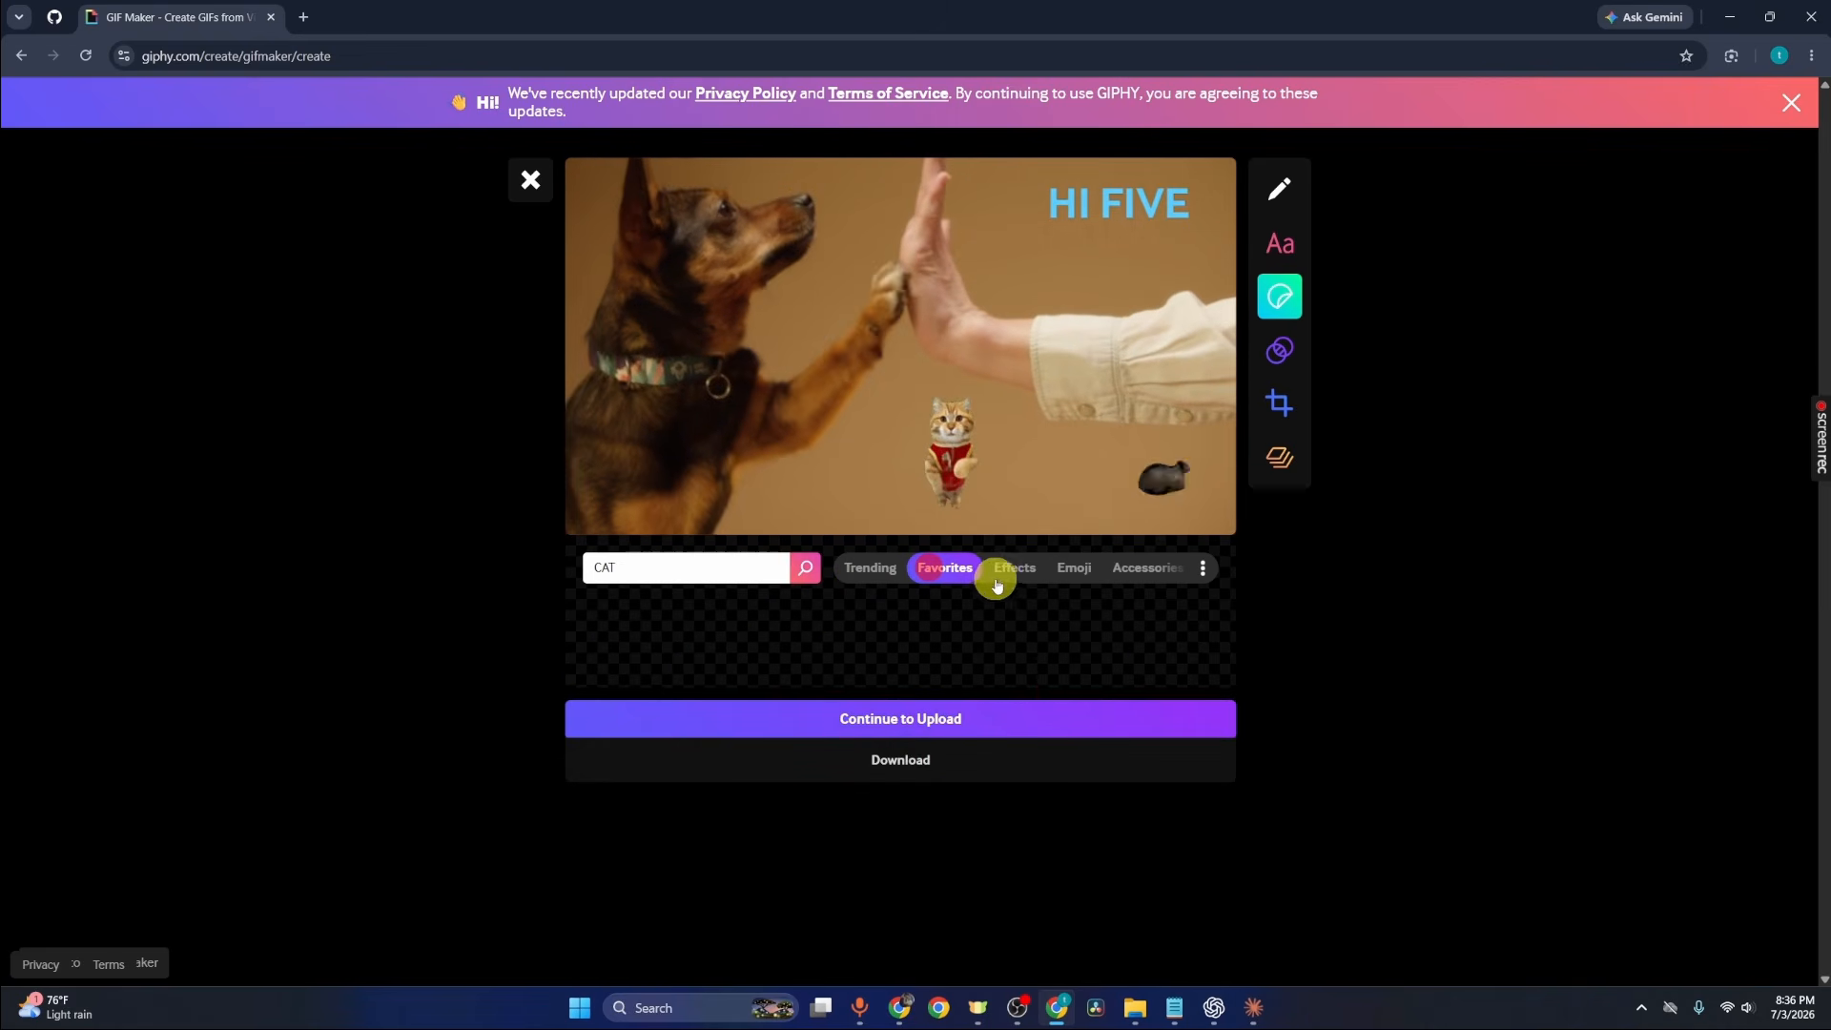
pyautogui.click(1074, 569)
pyautogui.click(1154, 572)
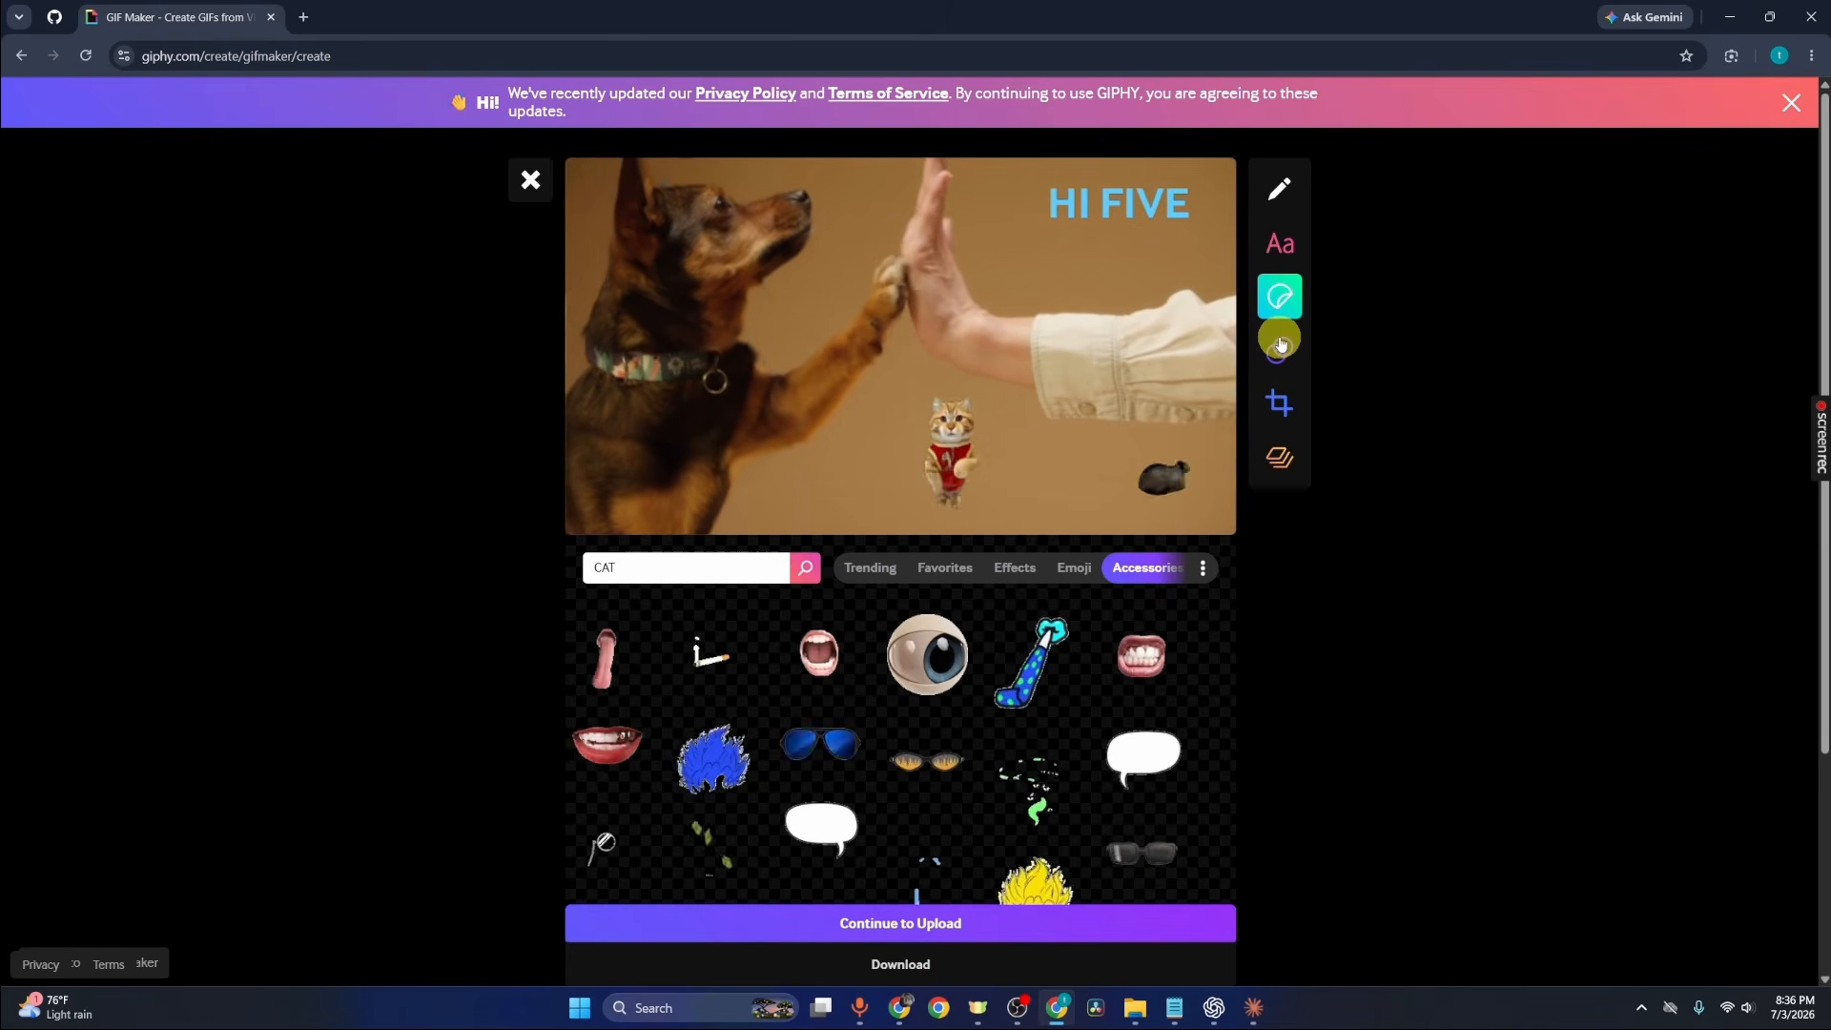
# Step: Try the Rainbow, Rumble, VHS, Groovy, No Filter and Black & White filter options on the GIF
pyautogui.click(1279, 349)
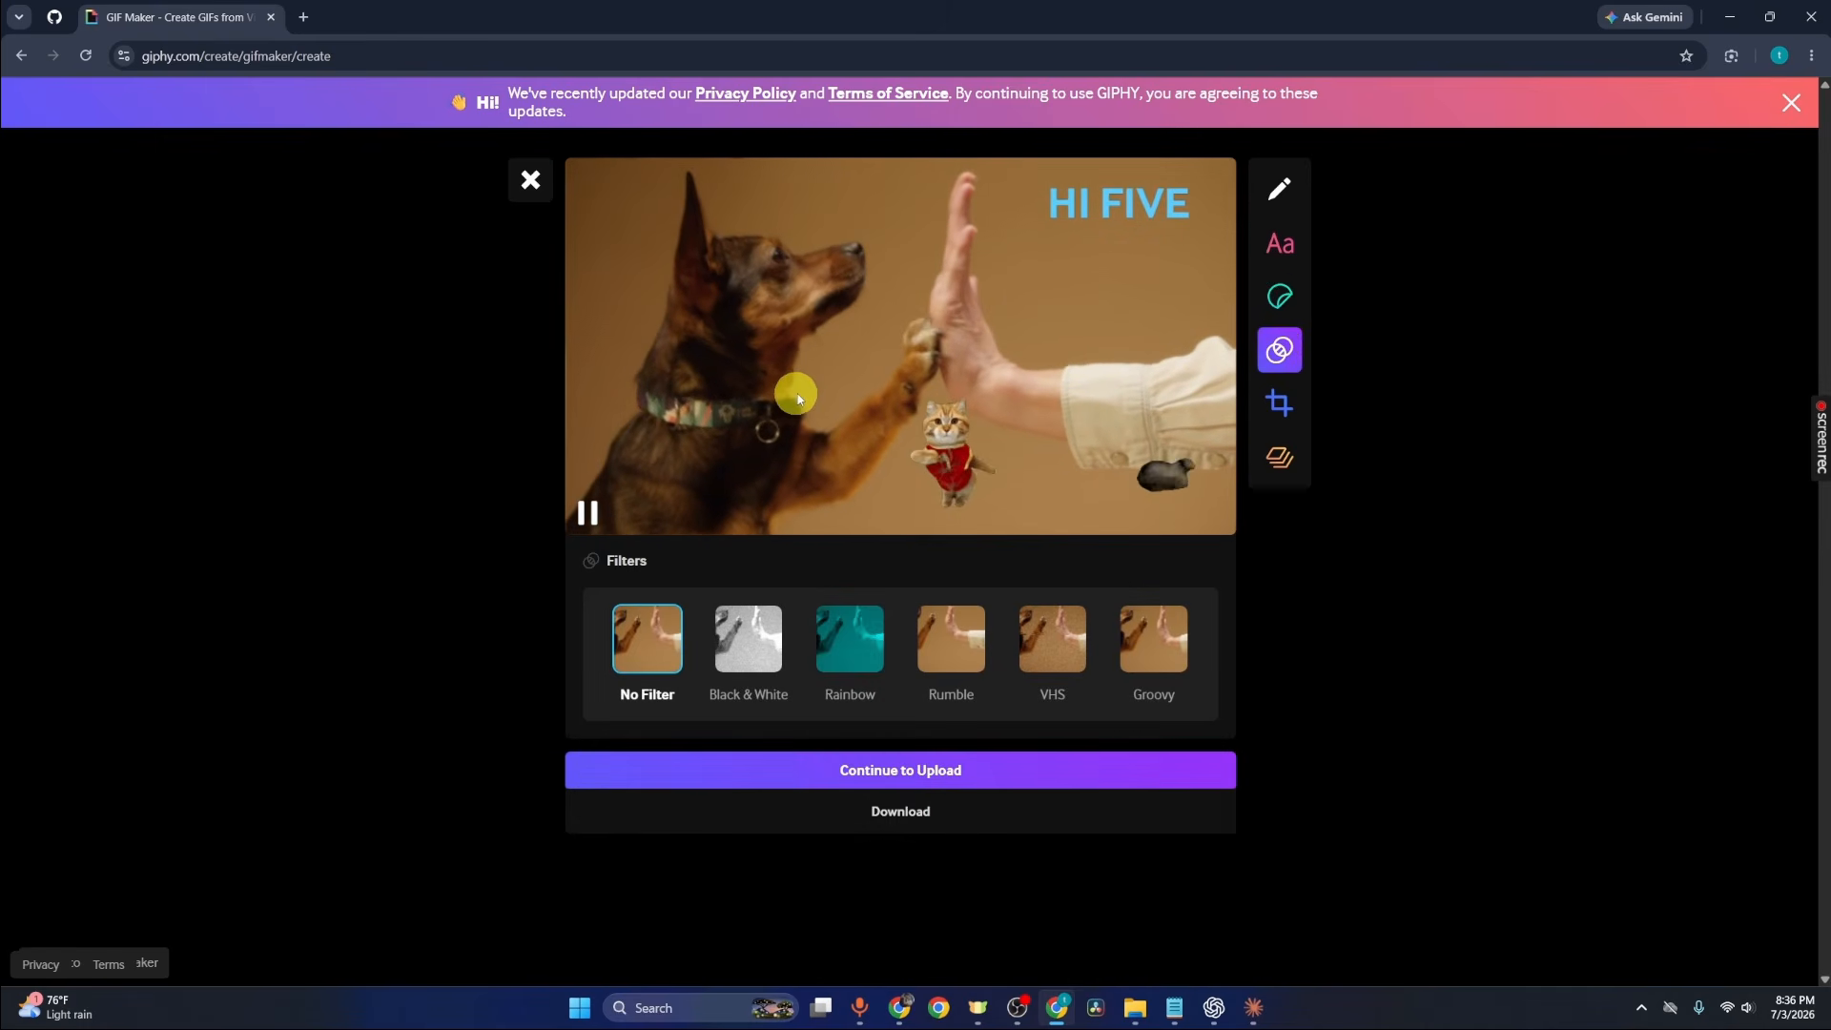
pyautogui.click(879, 644)
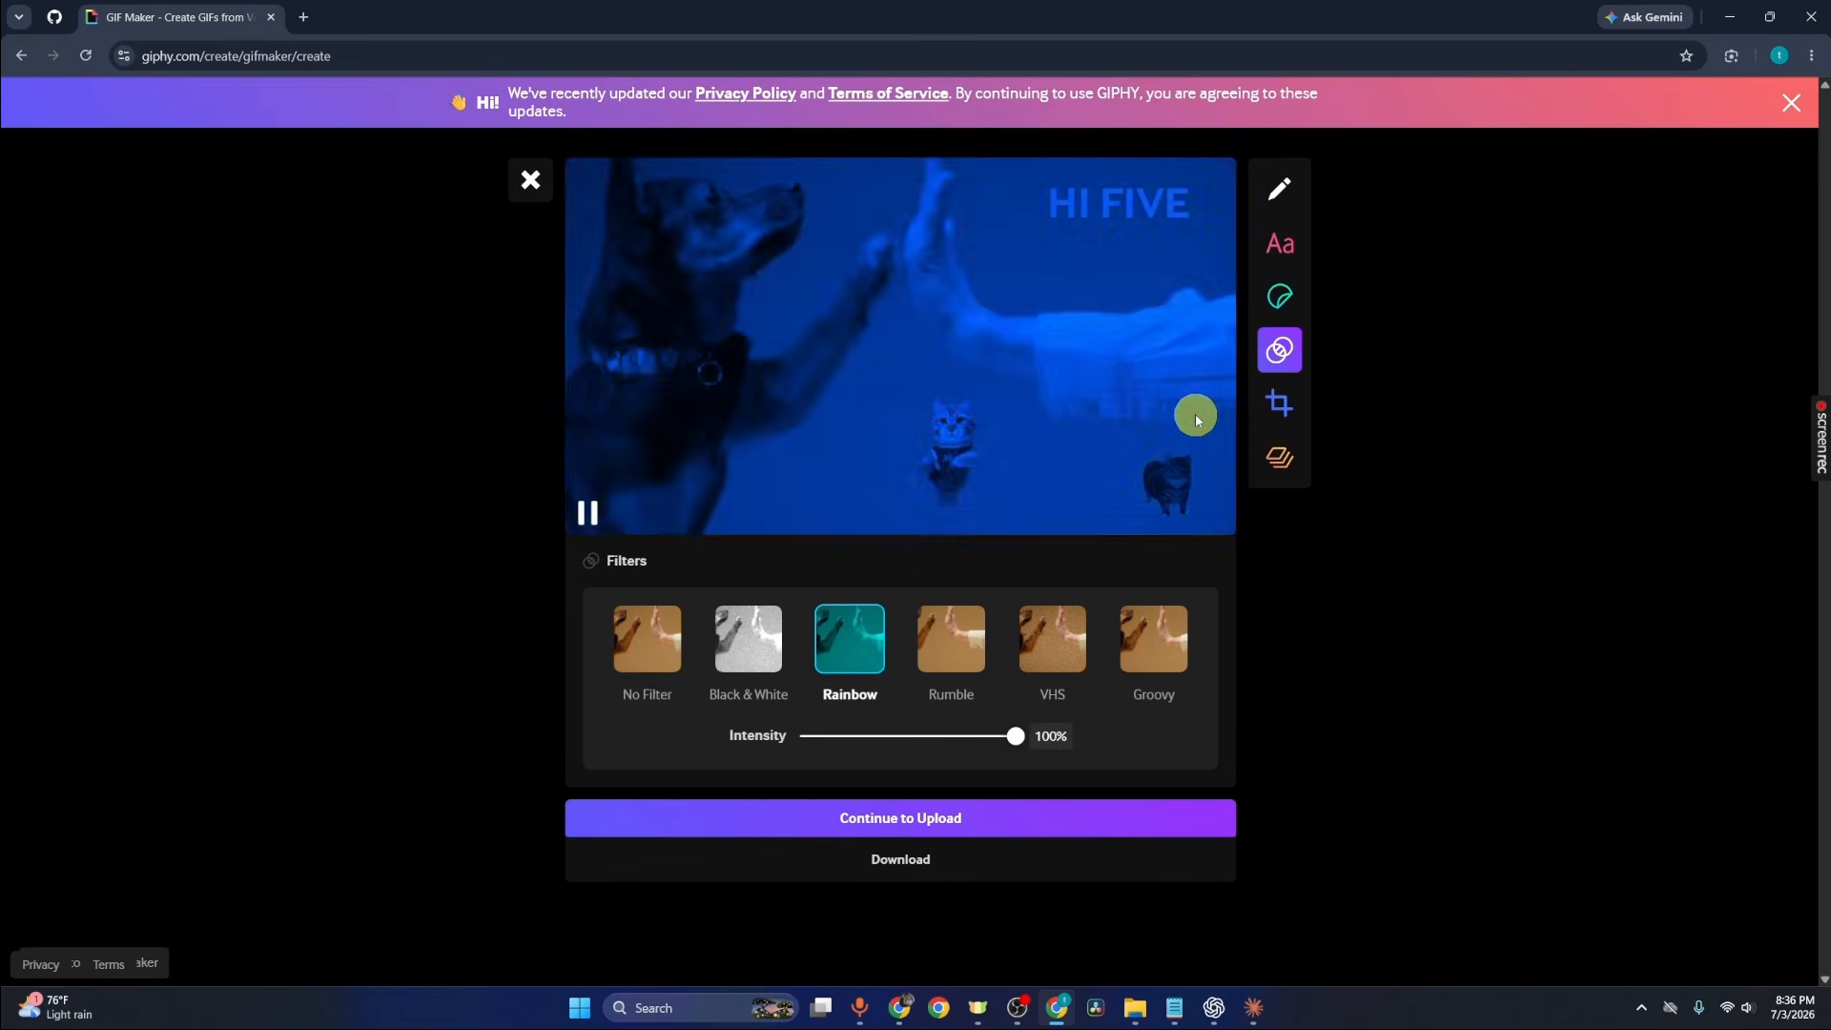
pyautogui.click(951, 637)
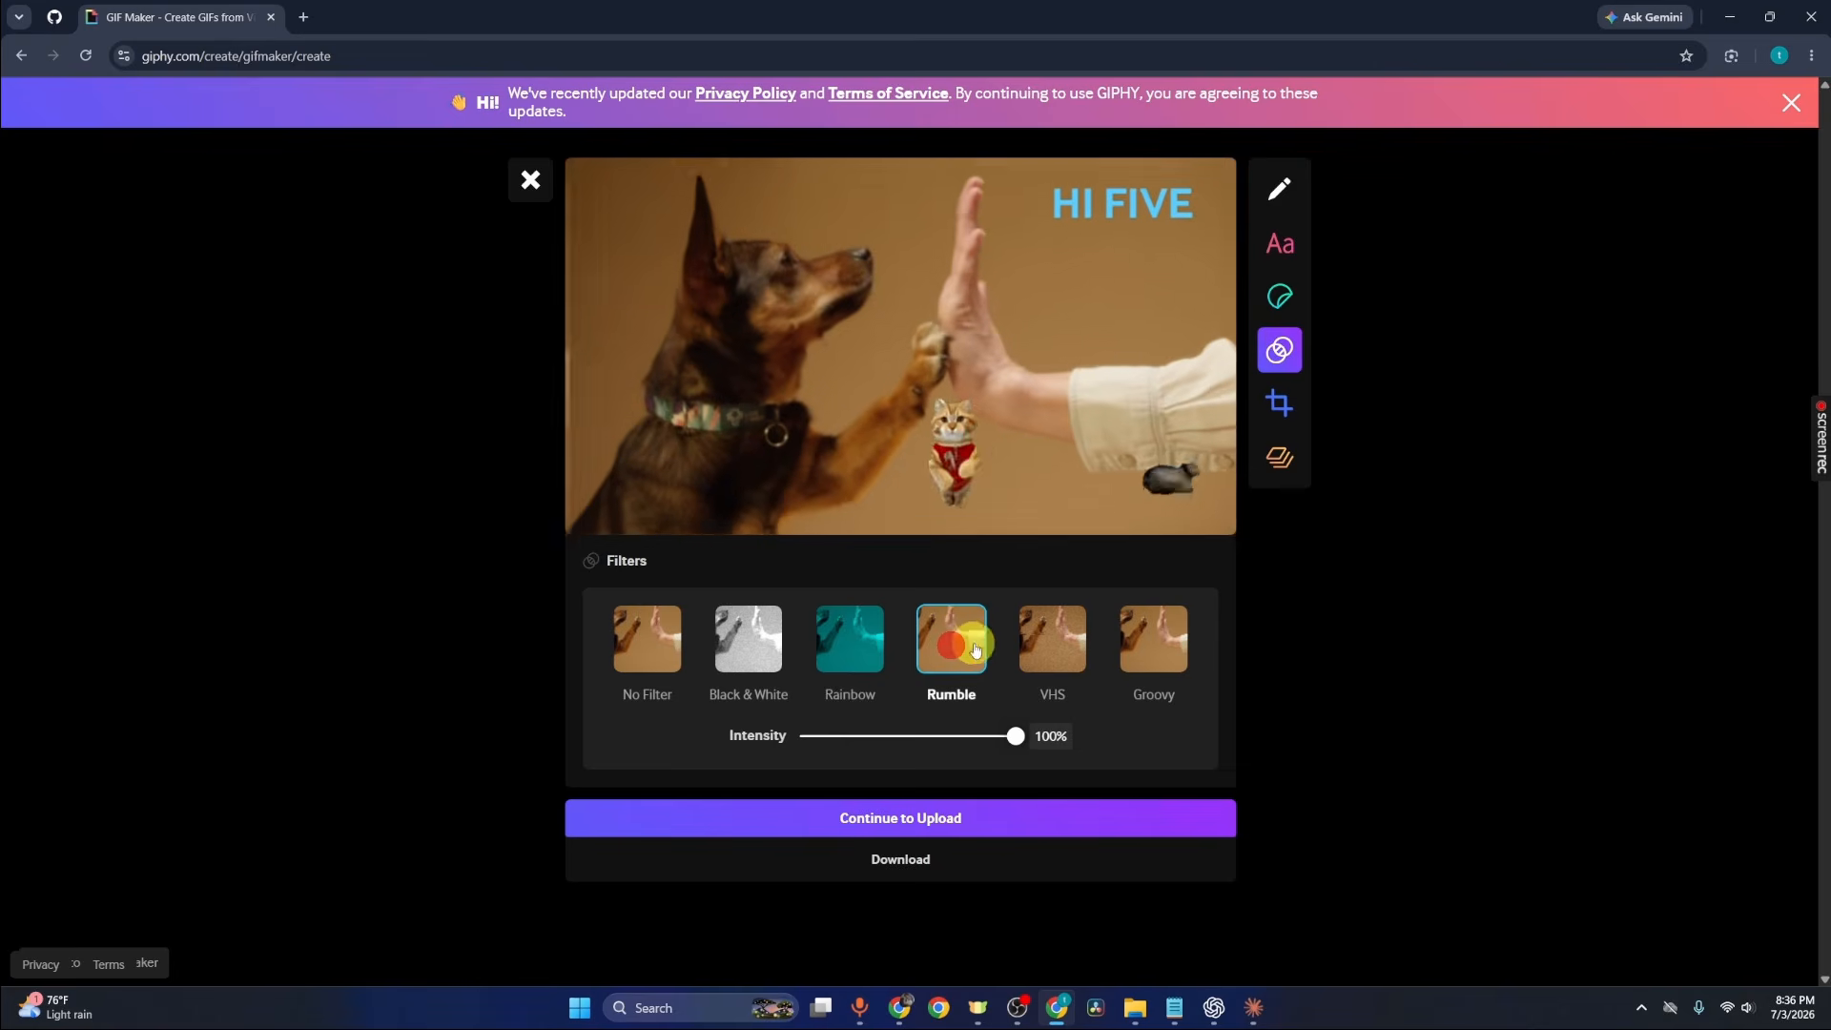
pyautogui.click(1031, 647)
pyautogui.click(1152, 646)
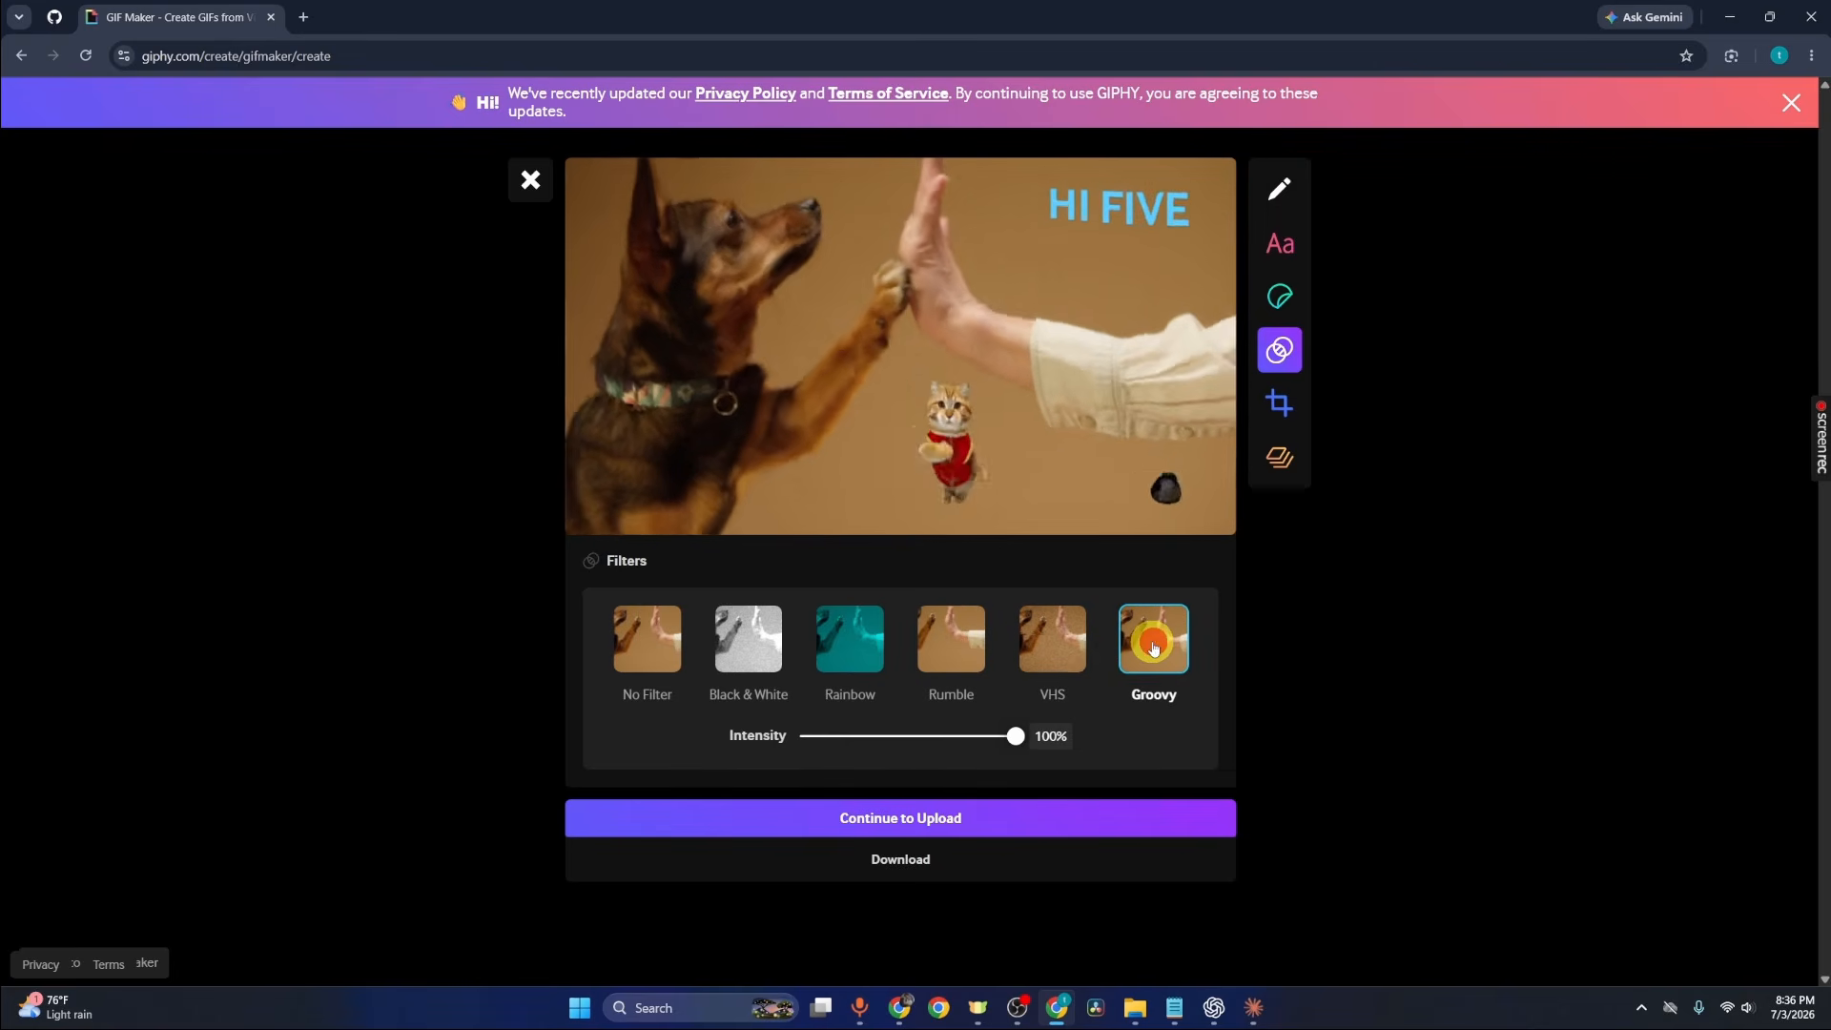
pyautogui.click(662, 627)
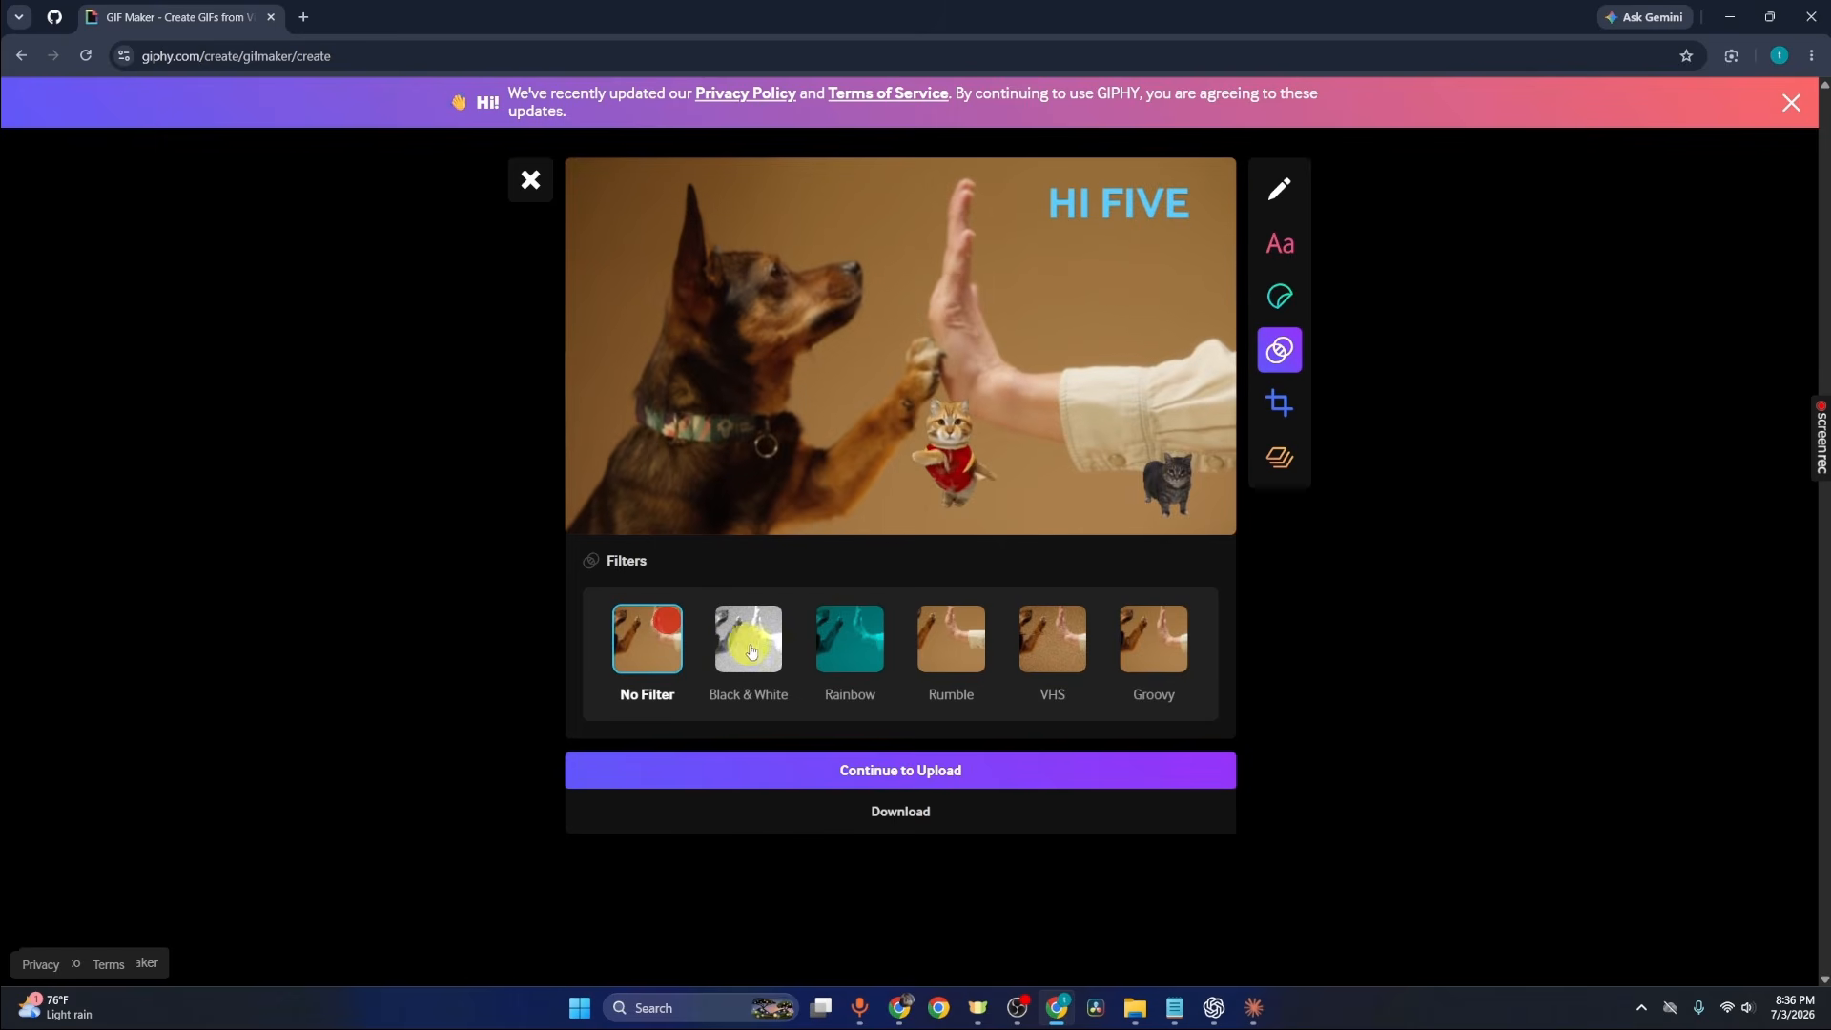
pyautogui.click(759, 643)
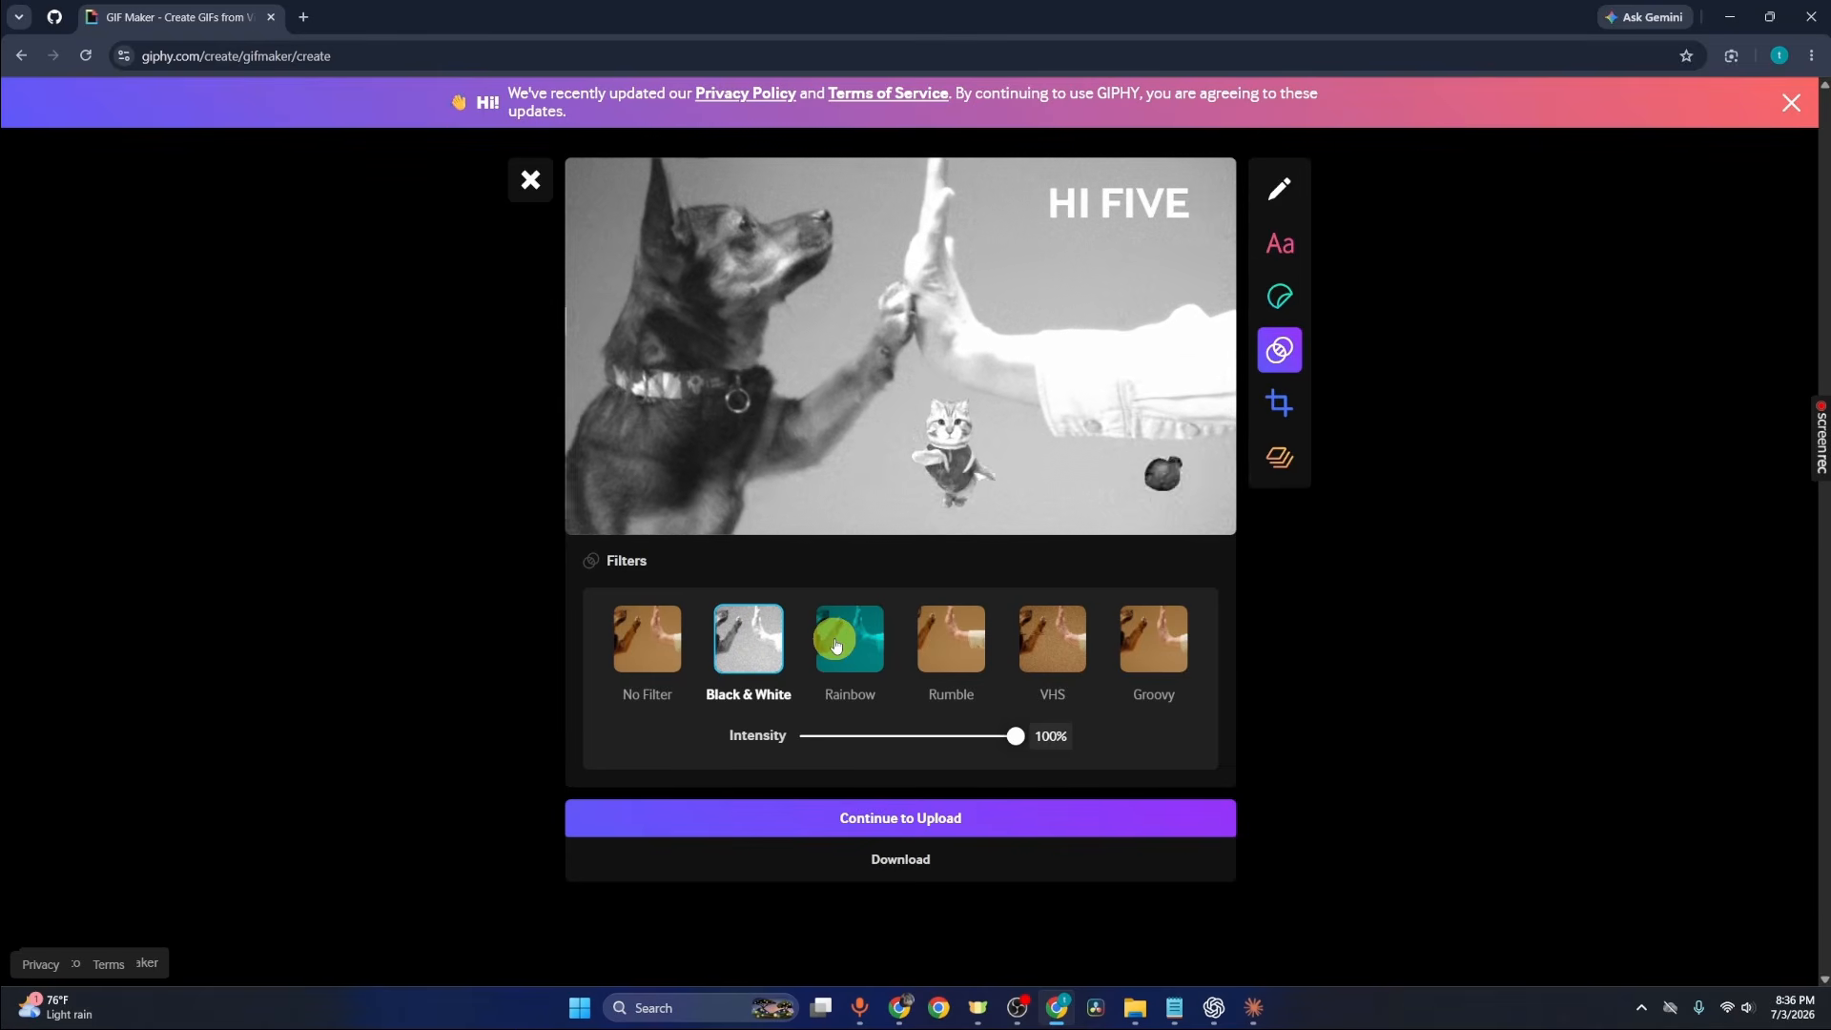
# Step: Apply the Rainbow filter to the GIF, test its intensity at 7%, and set the intensity to 100%
pyautogui.click(836, 646)
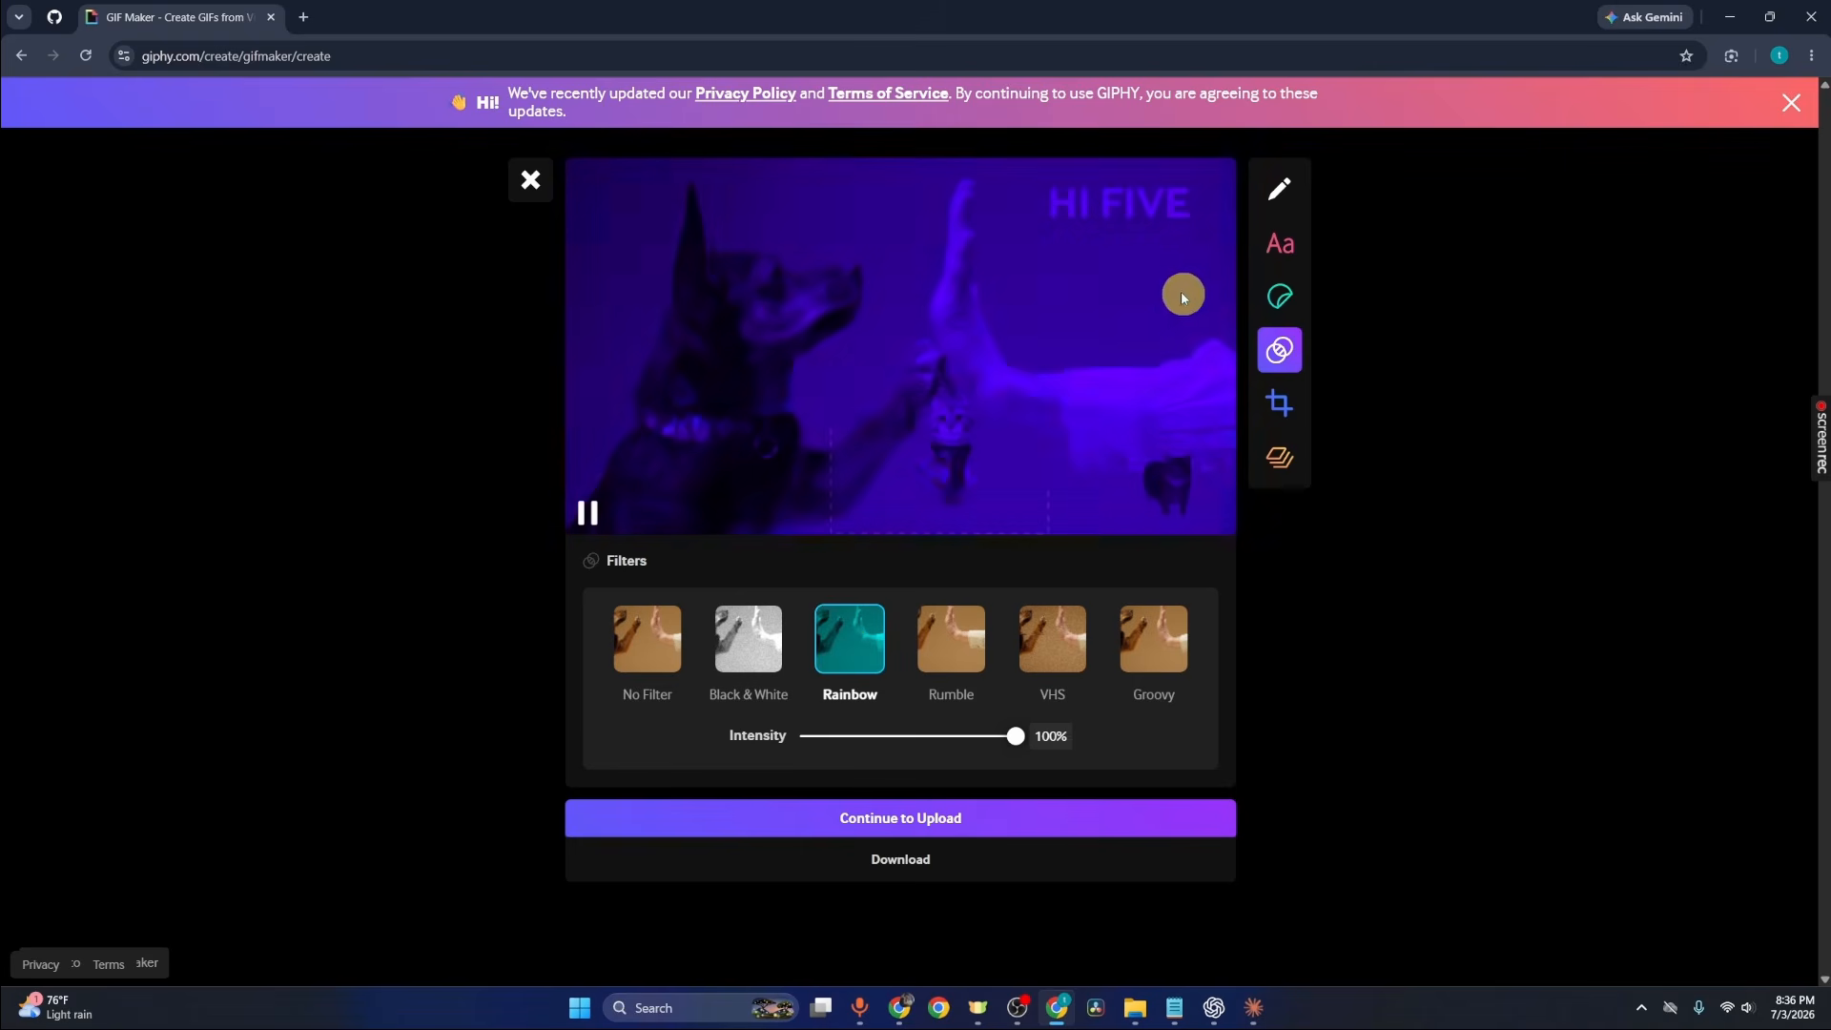
pyautogui.moveTo(1018, 734); pyautogui.dragTo(814, 732)
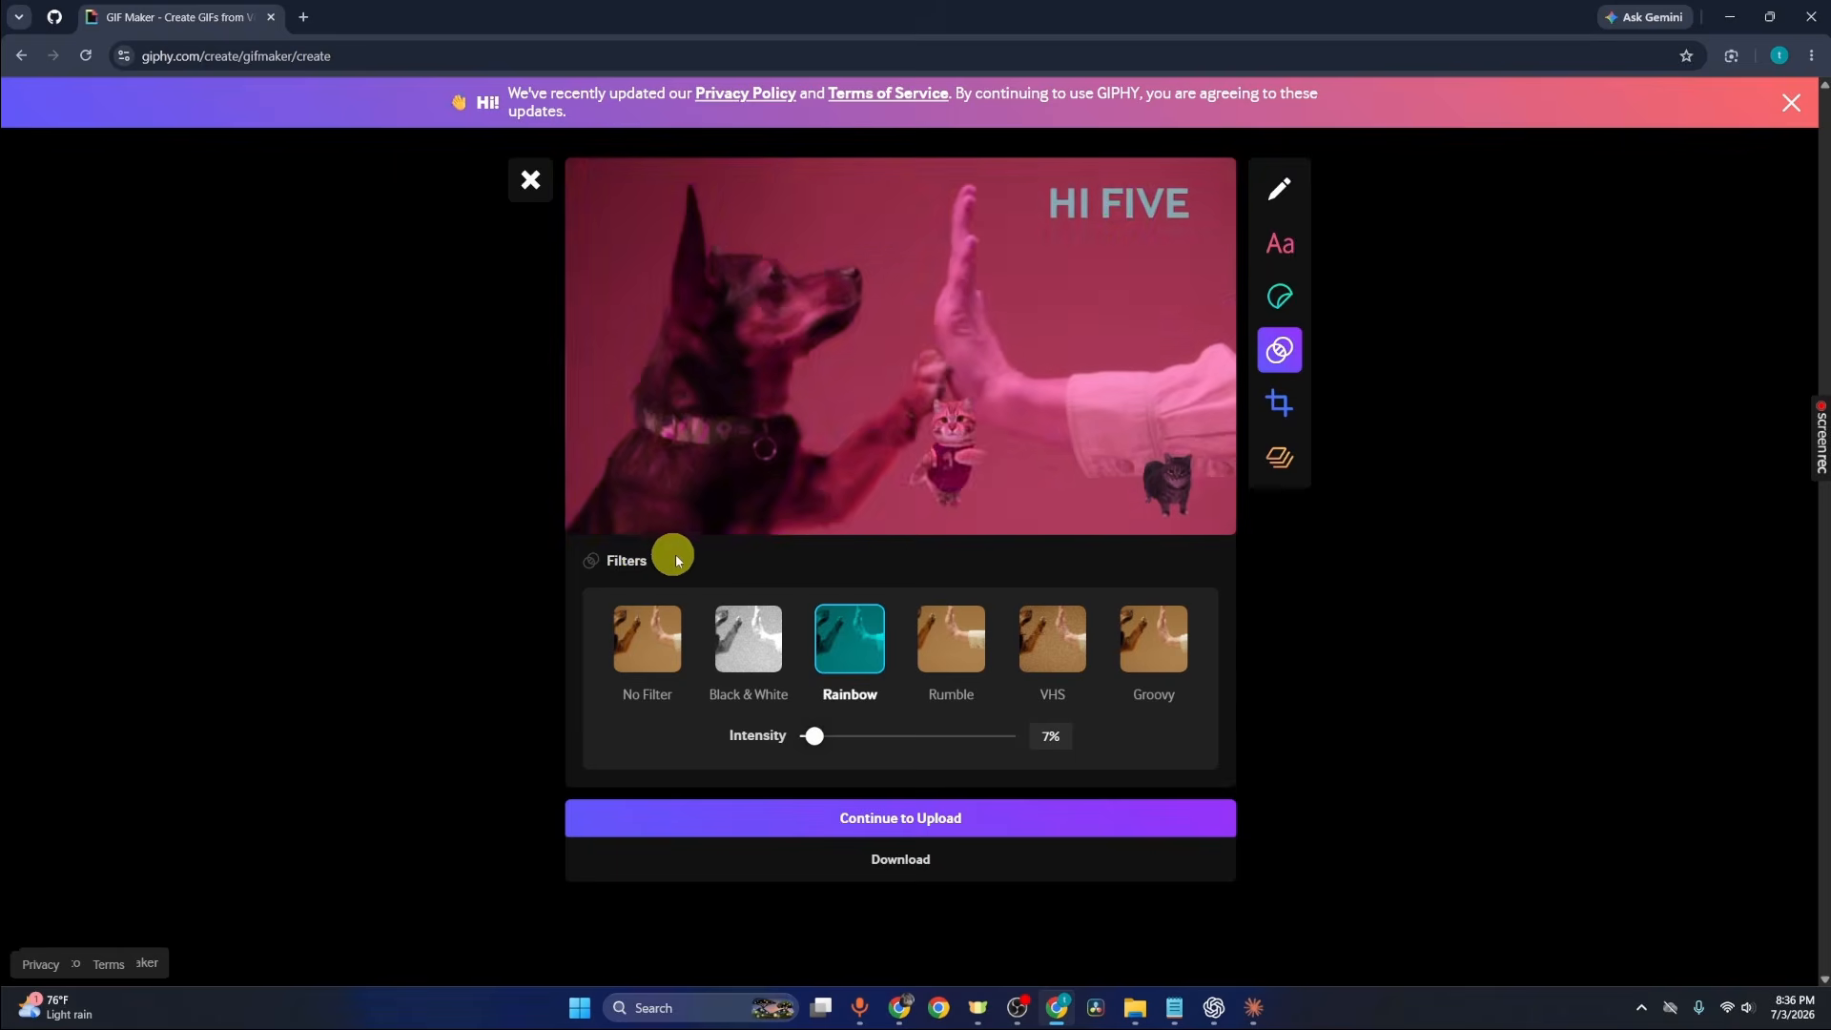
pyautogui.moveTo(813, 735); pyautogui.dragTo(1037, 760)
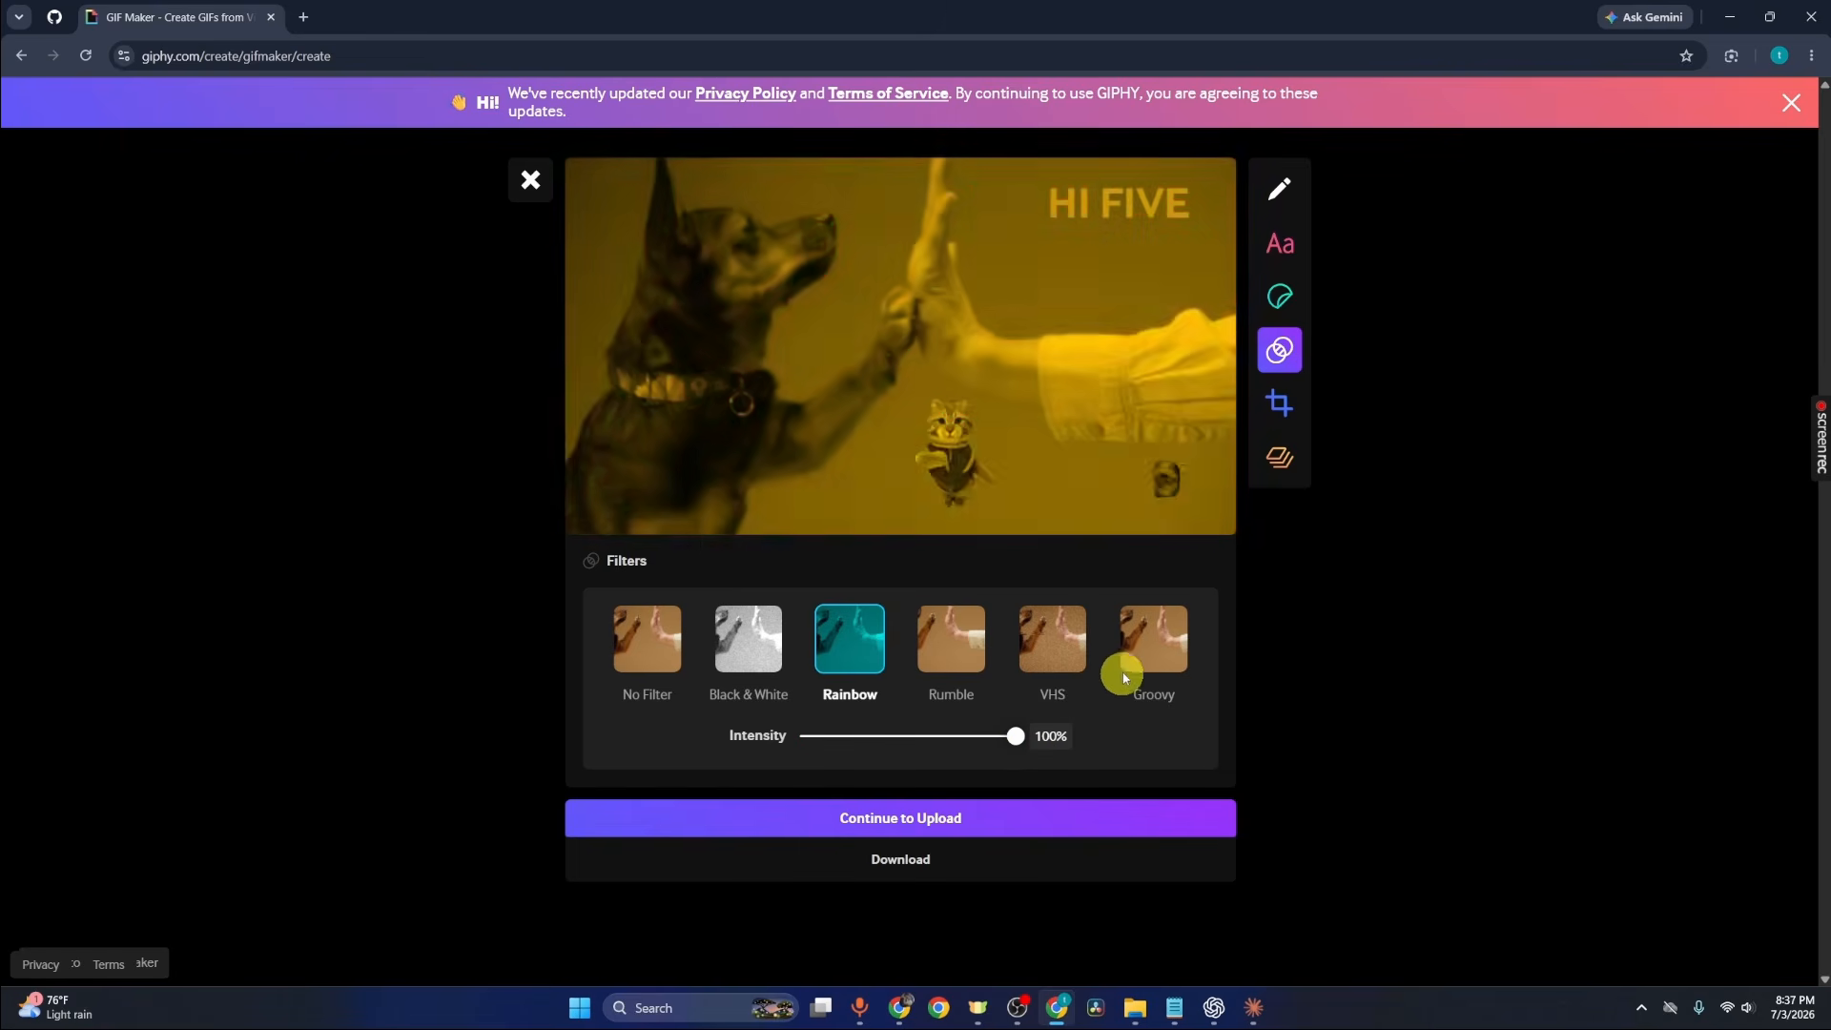
# Step: Try the Square, Portrait and Custom crop options, and set the GIF's aspect ratio to Landscape
pyautogui.click(1274, 408)
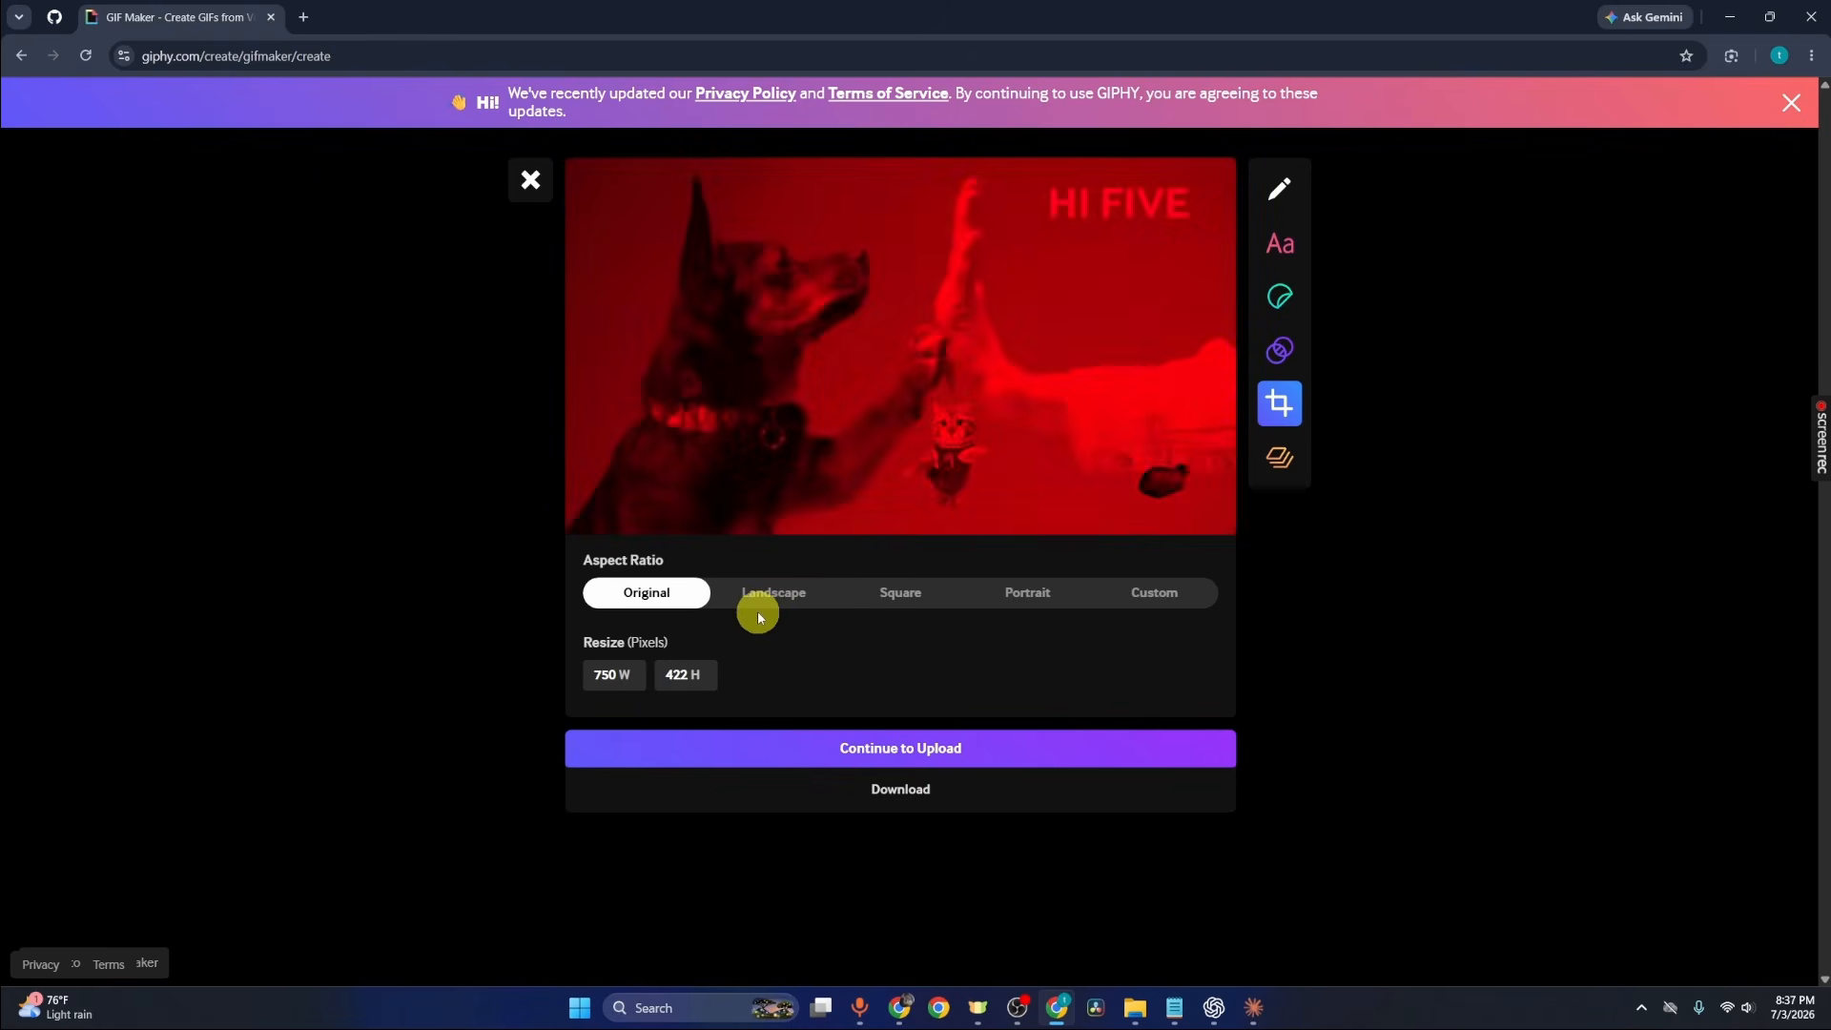
pyautogui.moveTo(767, 405)
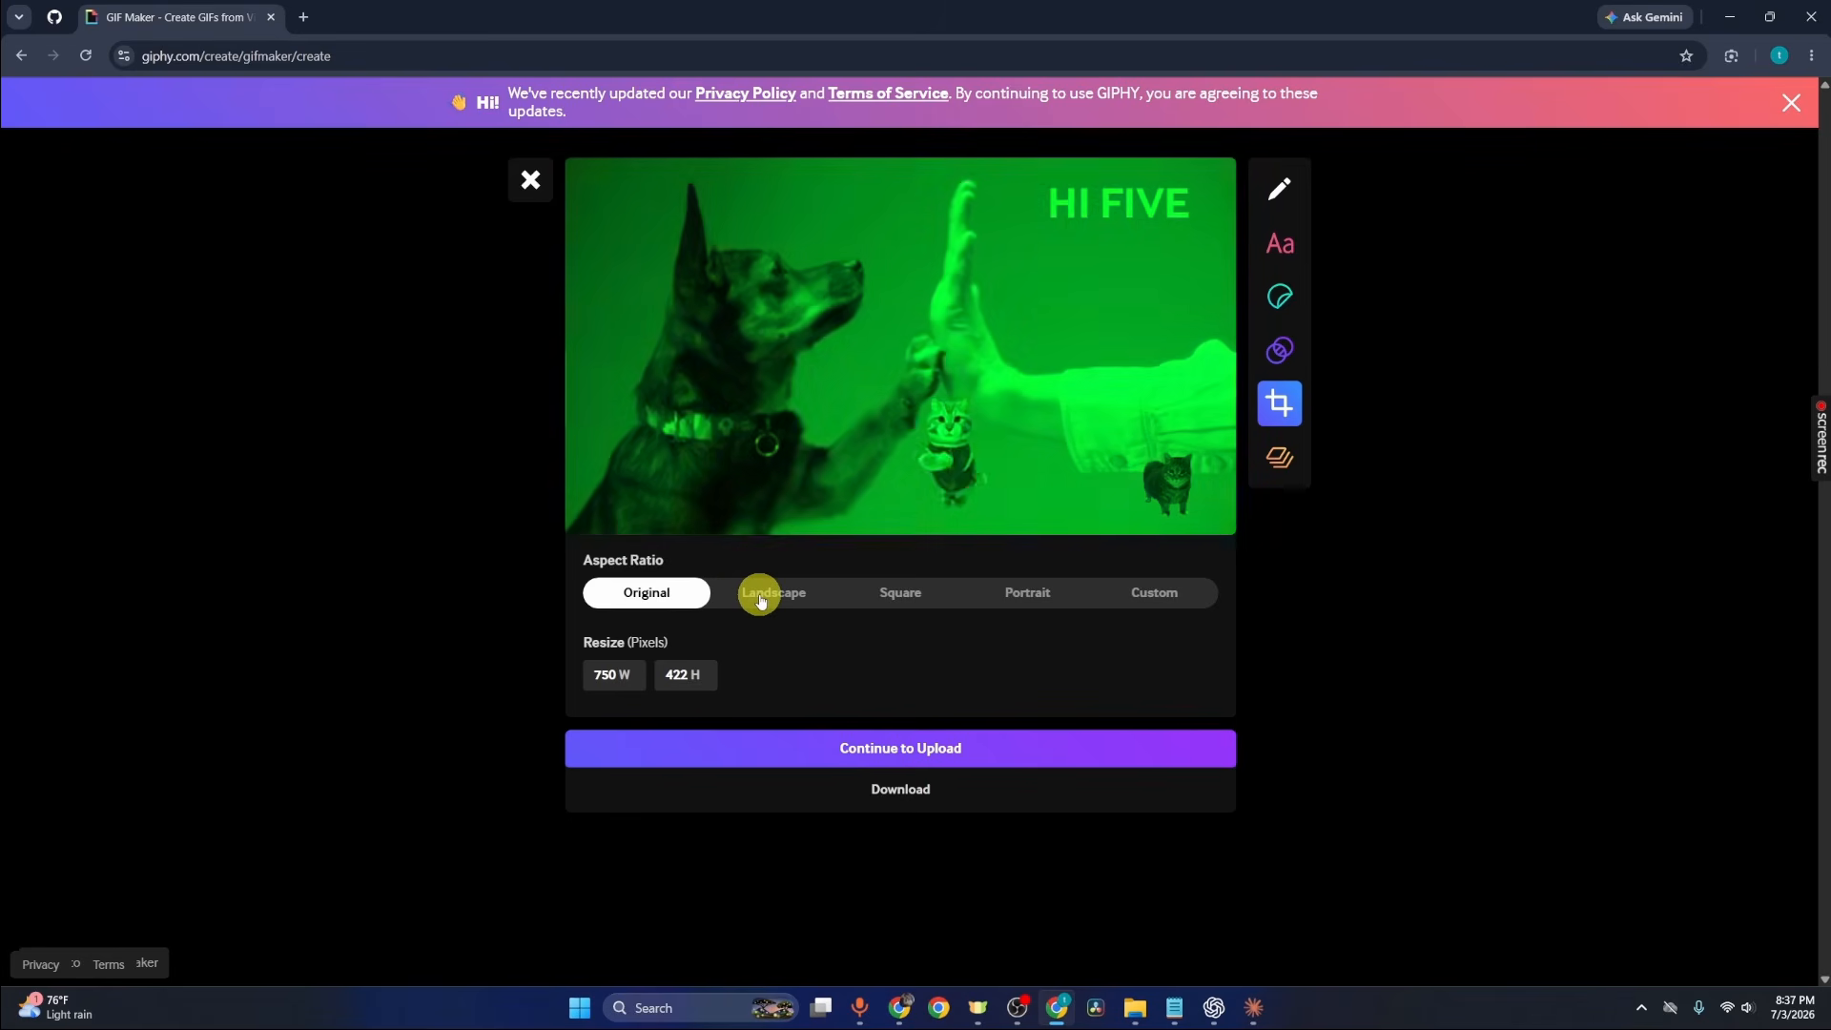
pyautogui.click(760, 596)
pyautogui.click(911, 596)
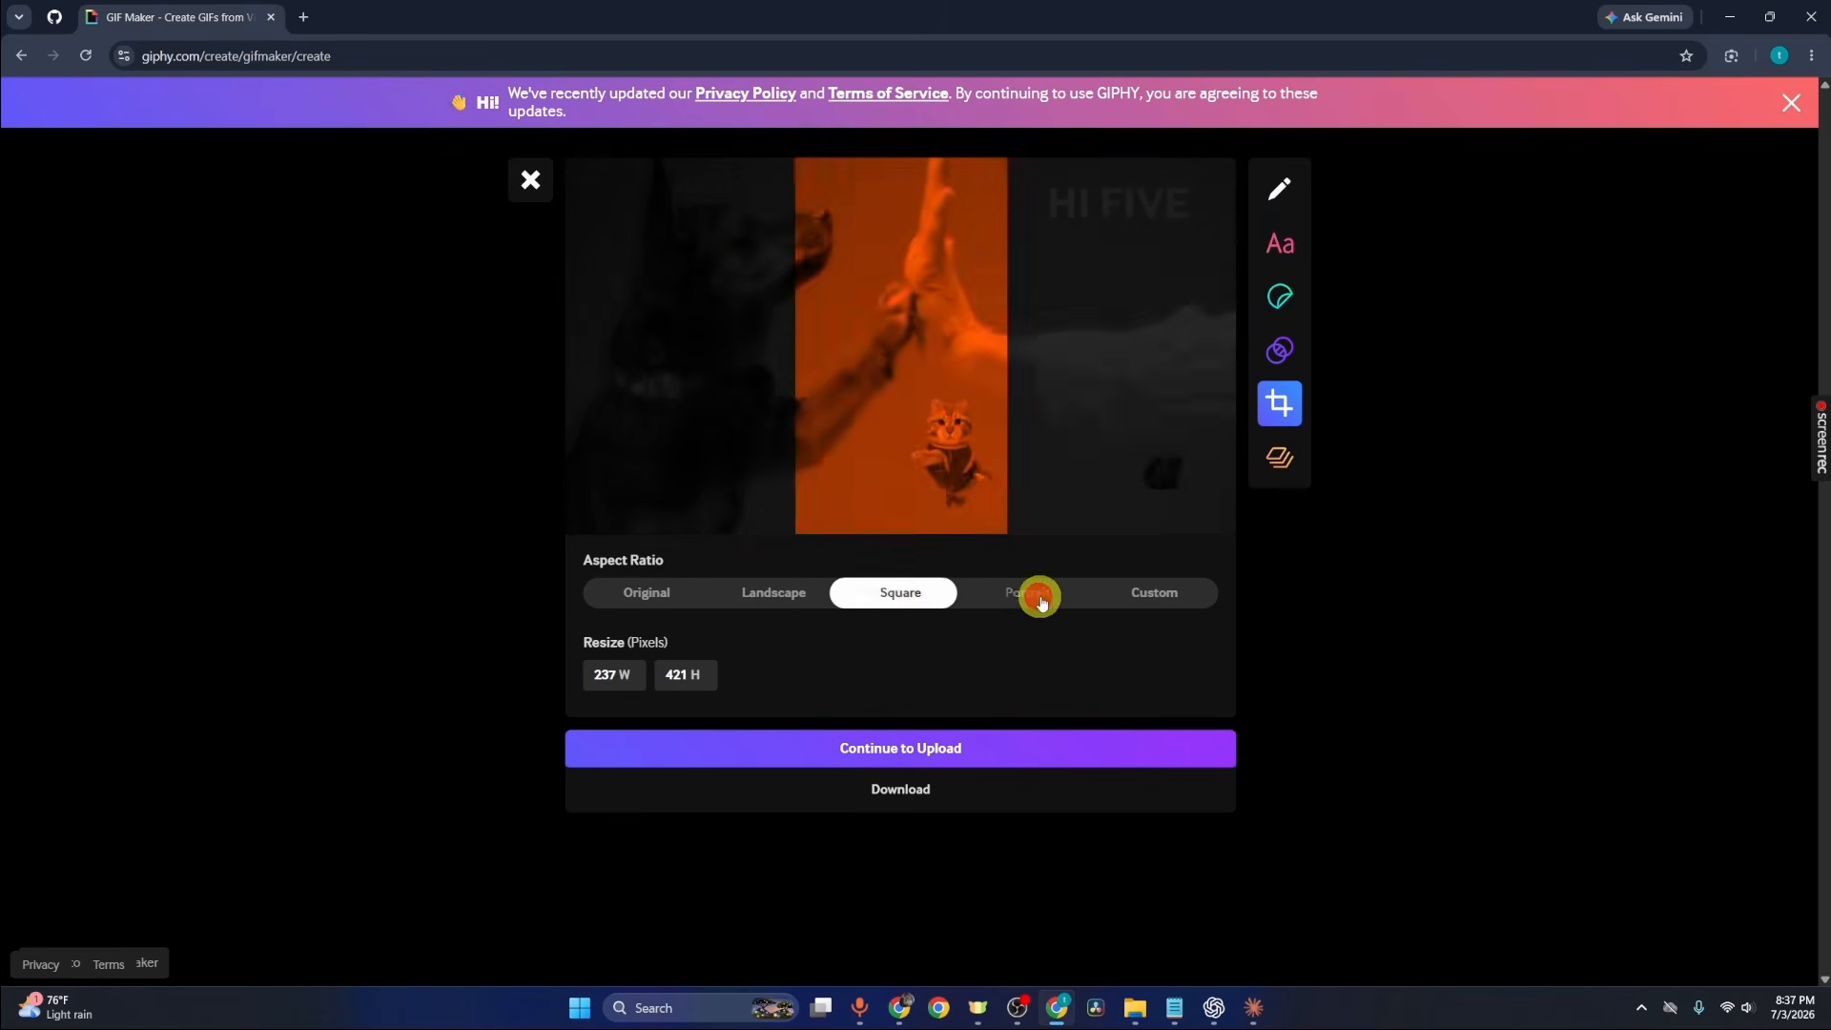
pyautogui.click(1152, 593)
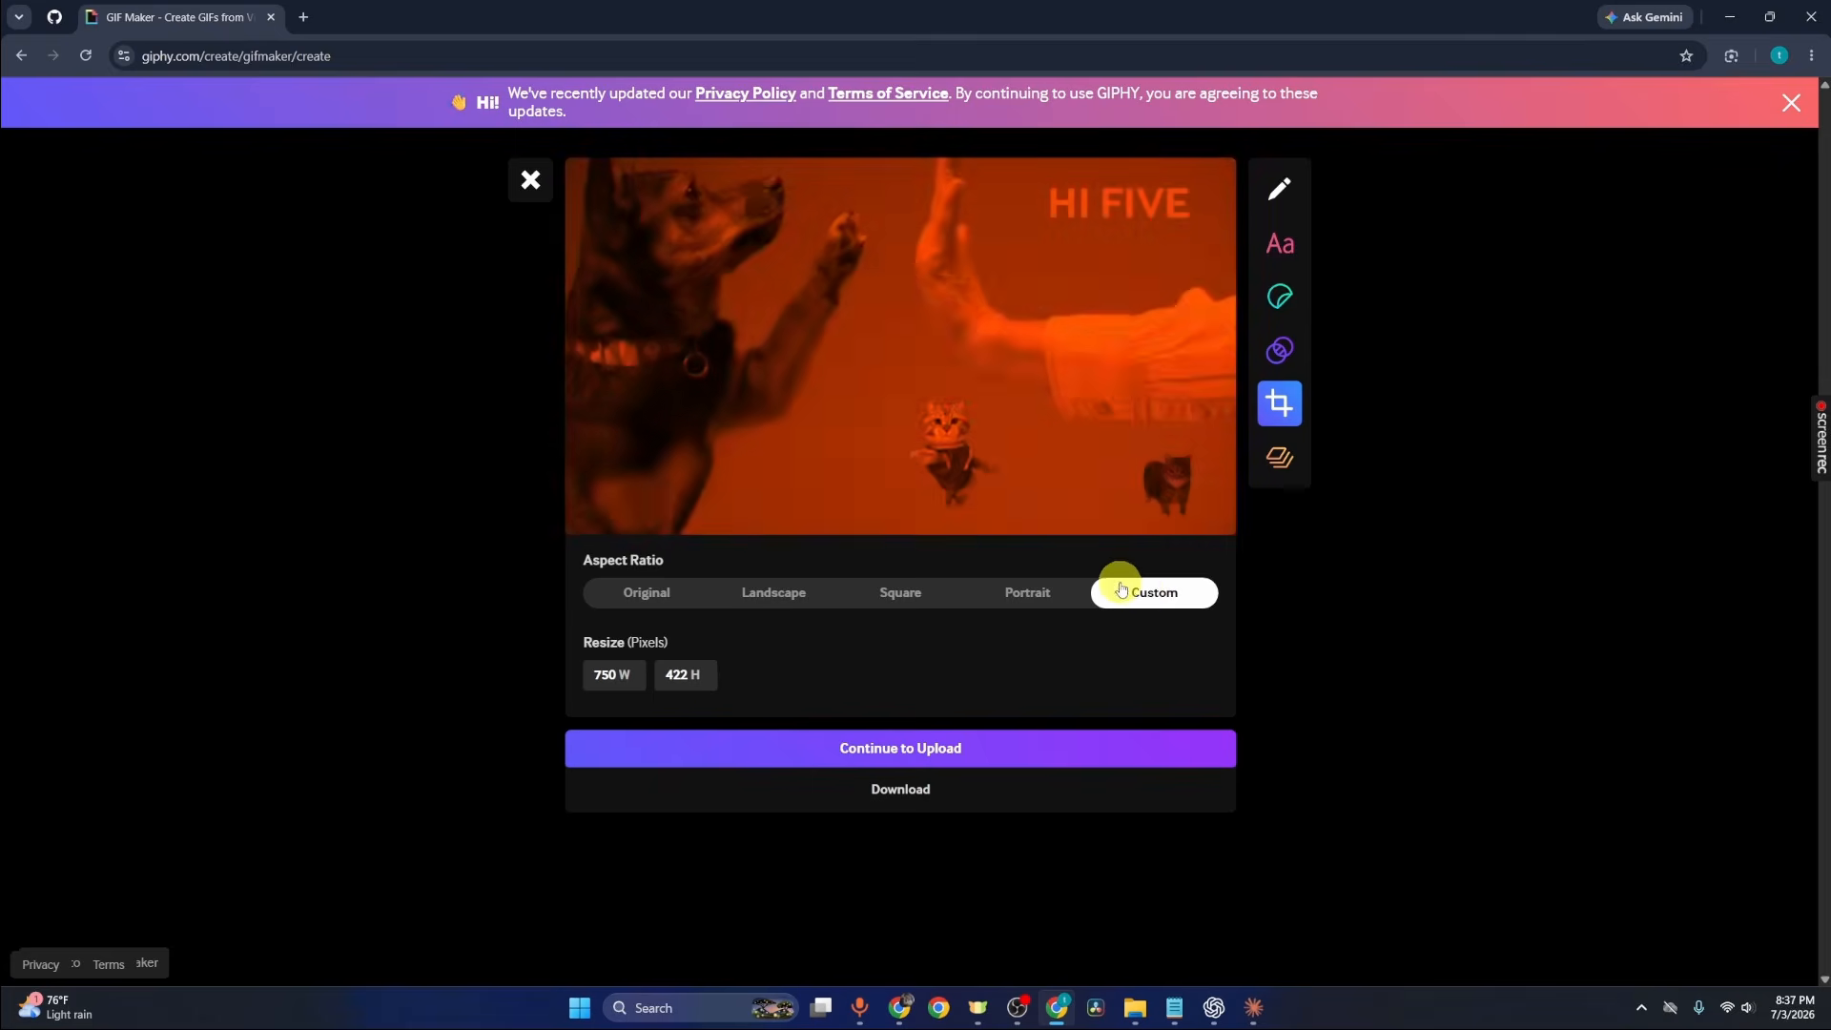
pyautogui.click(610, 672)
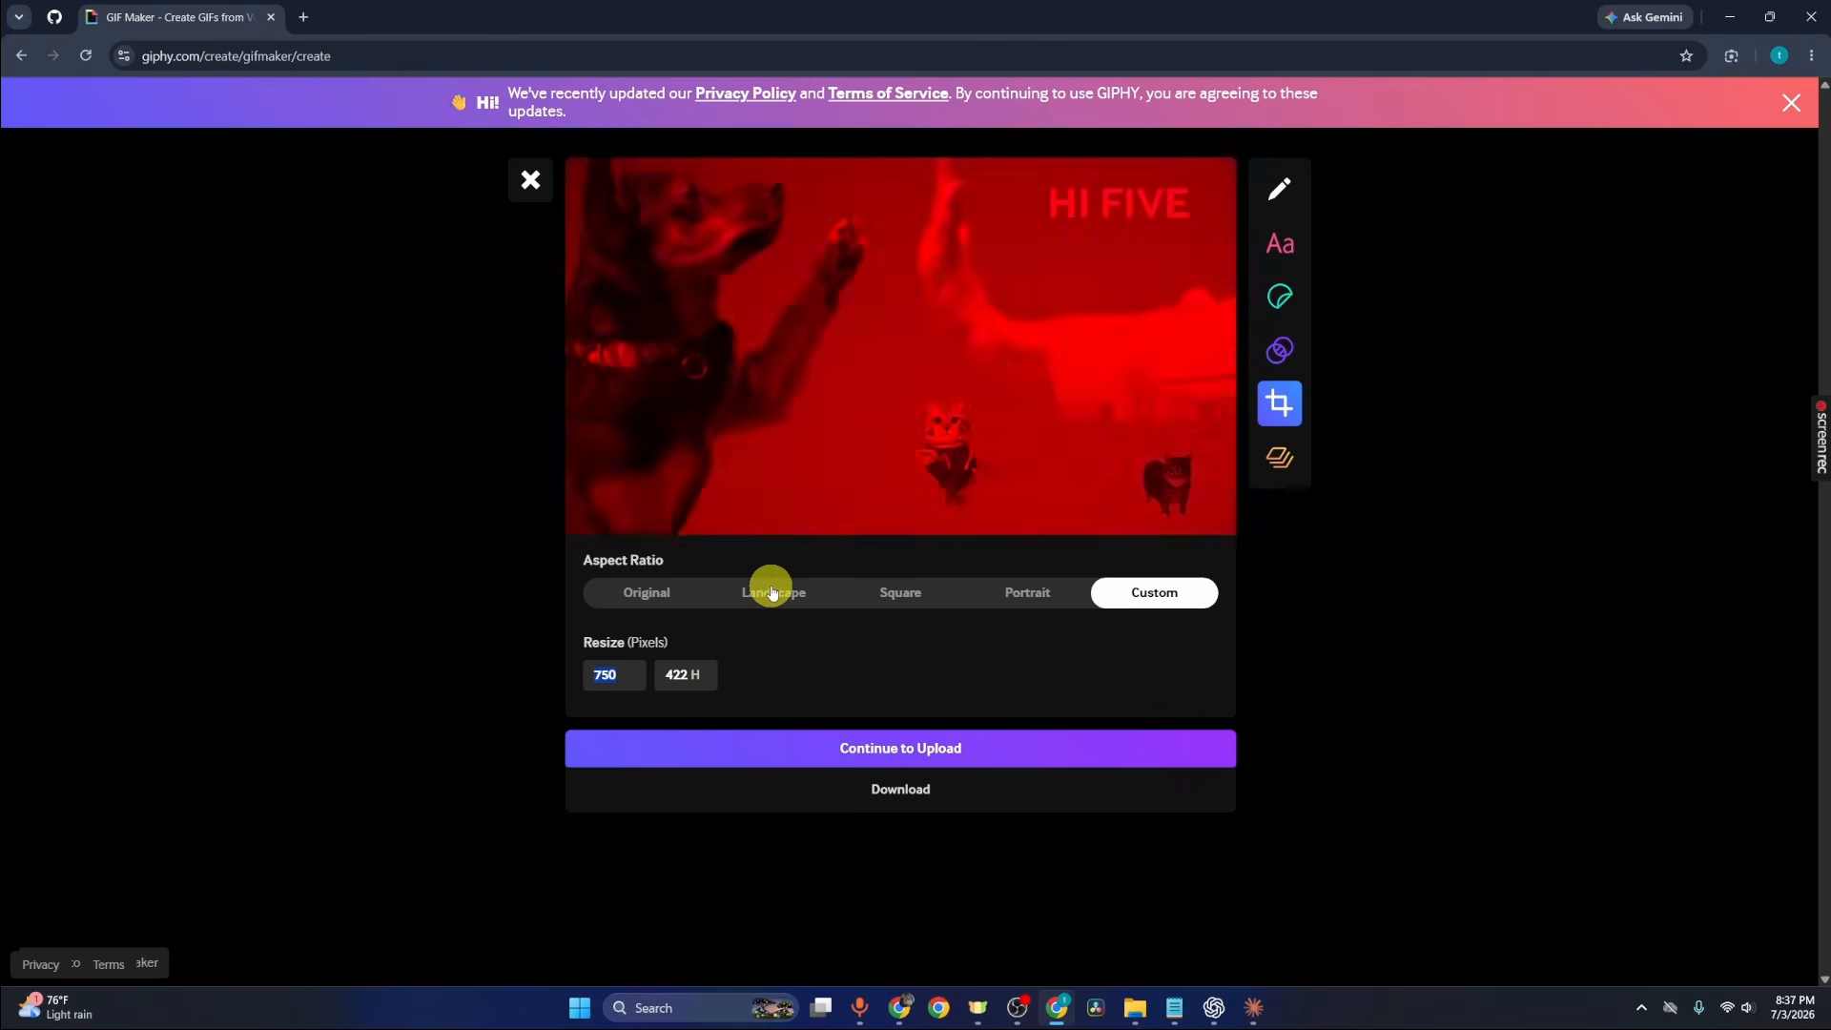
pyautogui.click(772, 591)
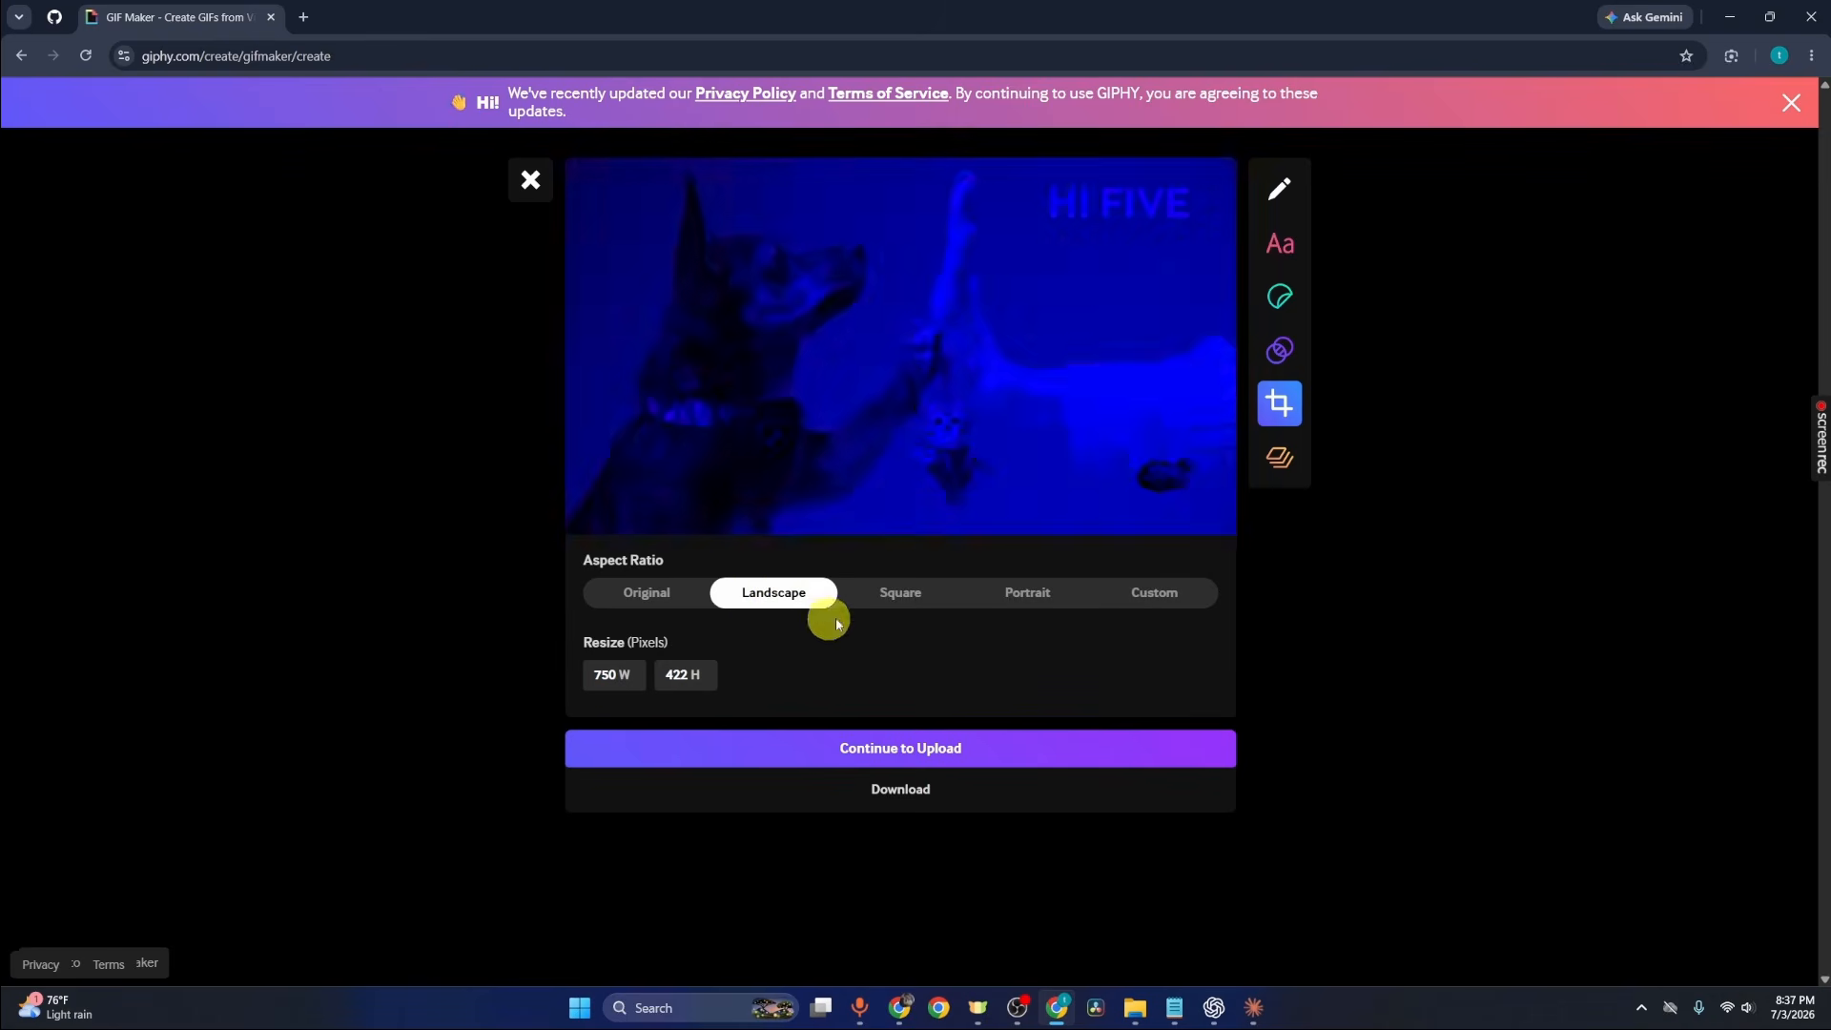
# Step: Extend the Sticker ねこ layer's timing so that it spans the full 3.09 s of the GIF
pyautogui.click(1274, 463)
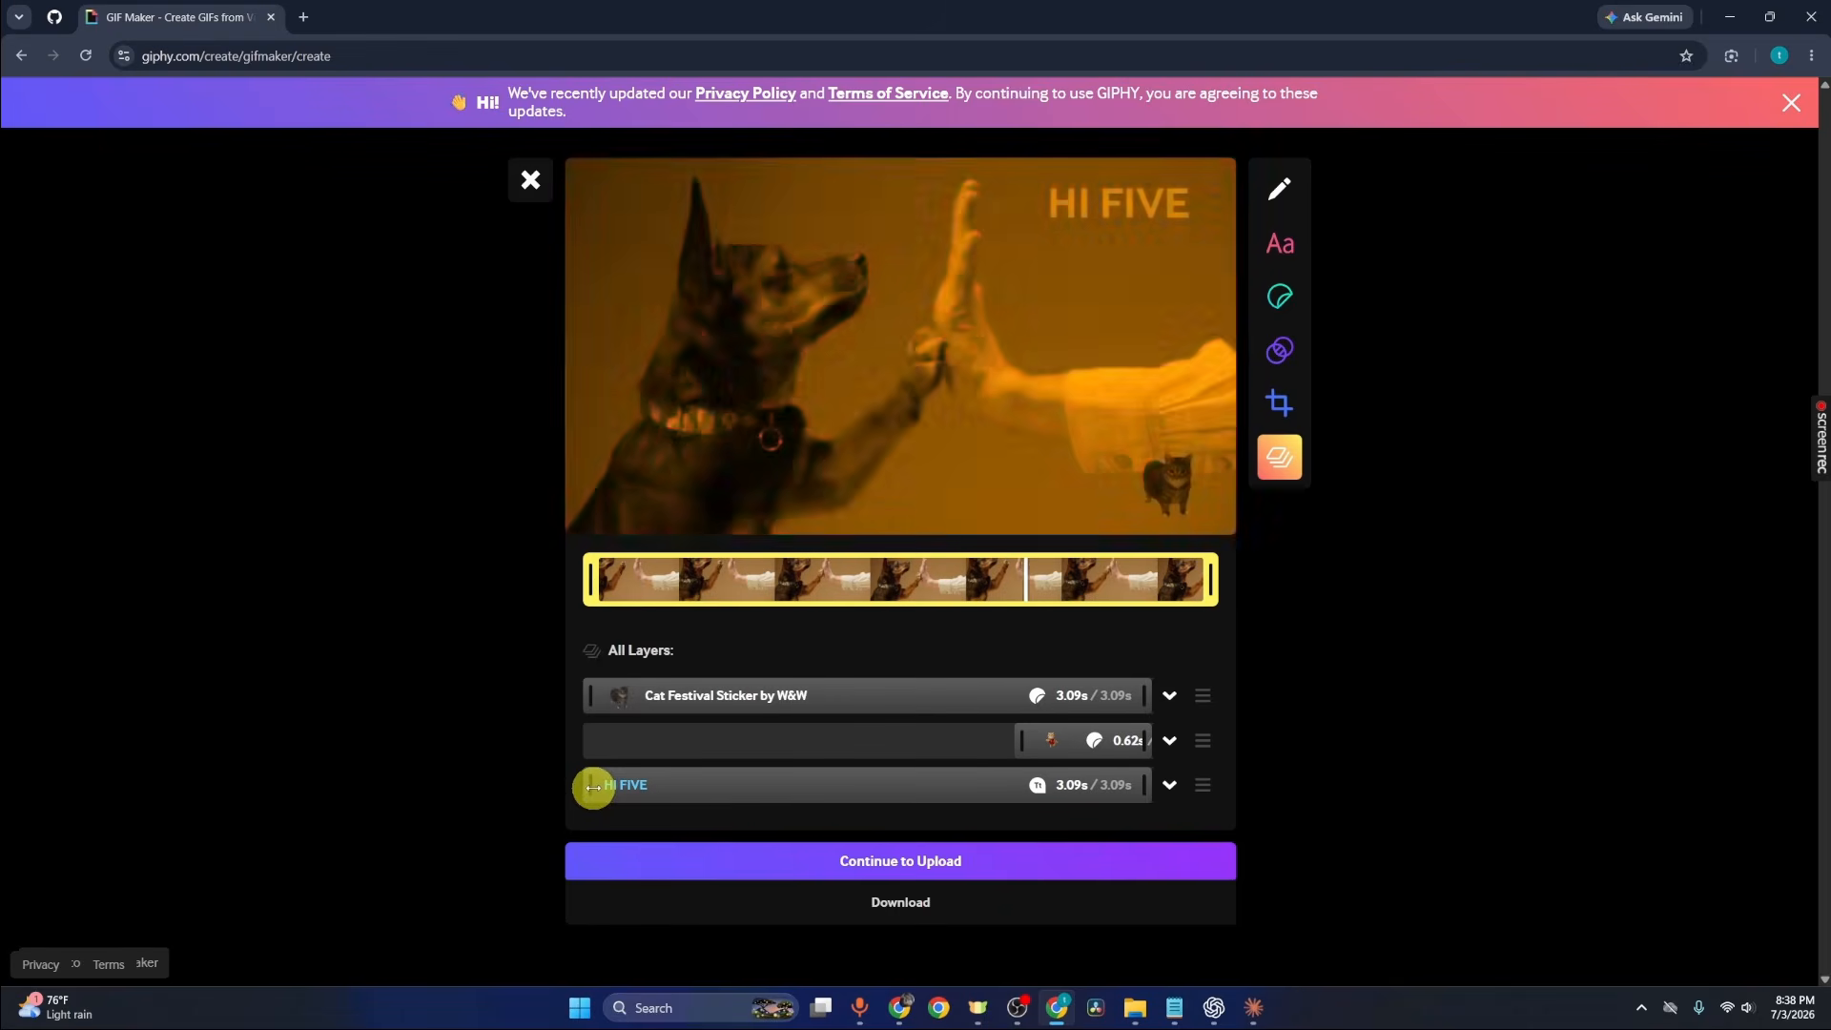
pyautogui.moveTo(850, 806); pyautogui.dragTo(560, 795)
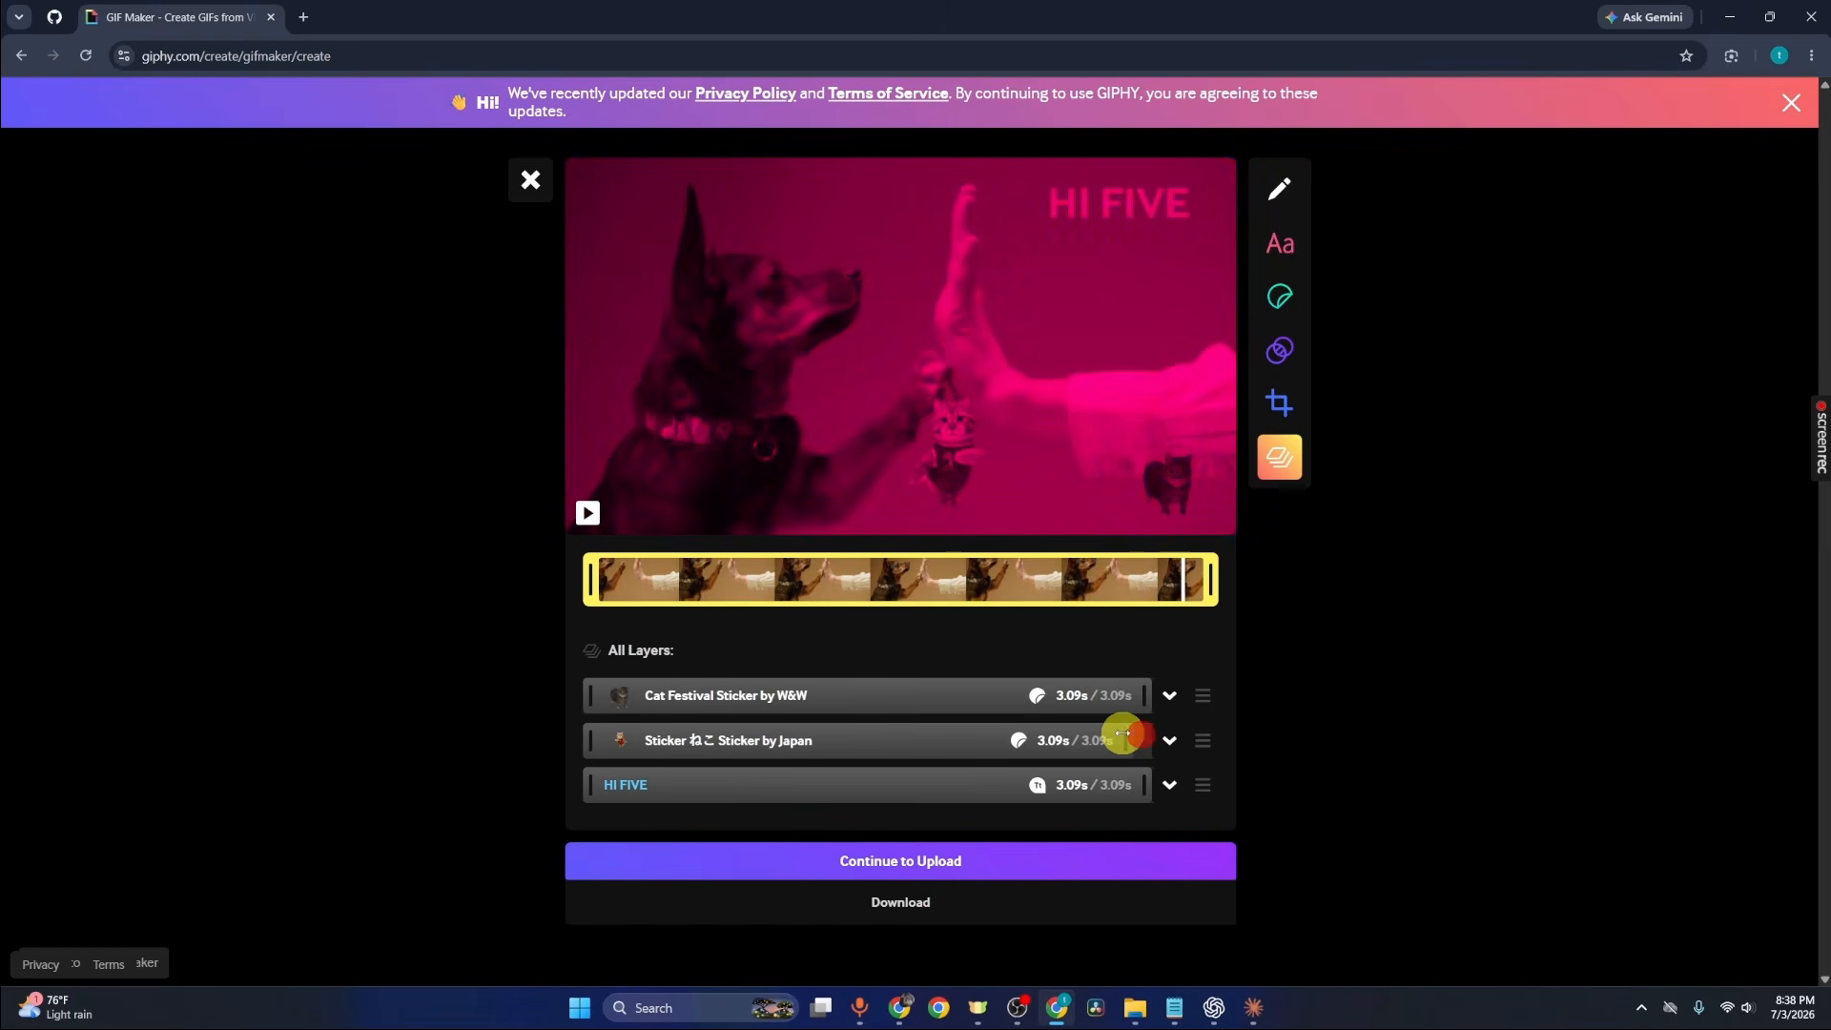
pyautogui.moveTo(1122, 734); pyautogui.dragTo(1163, 740)
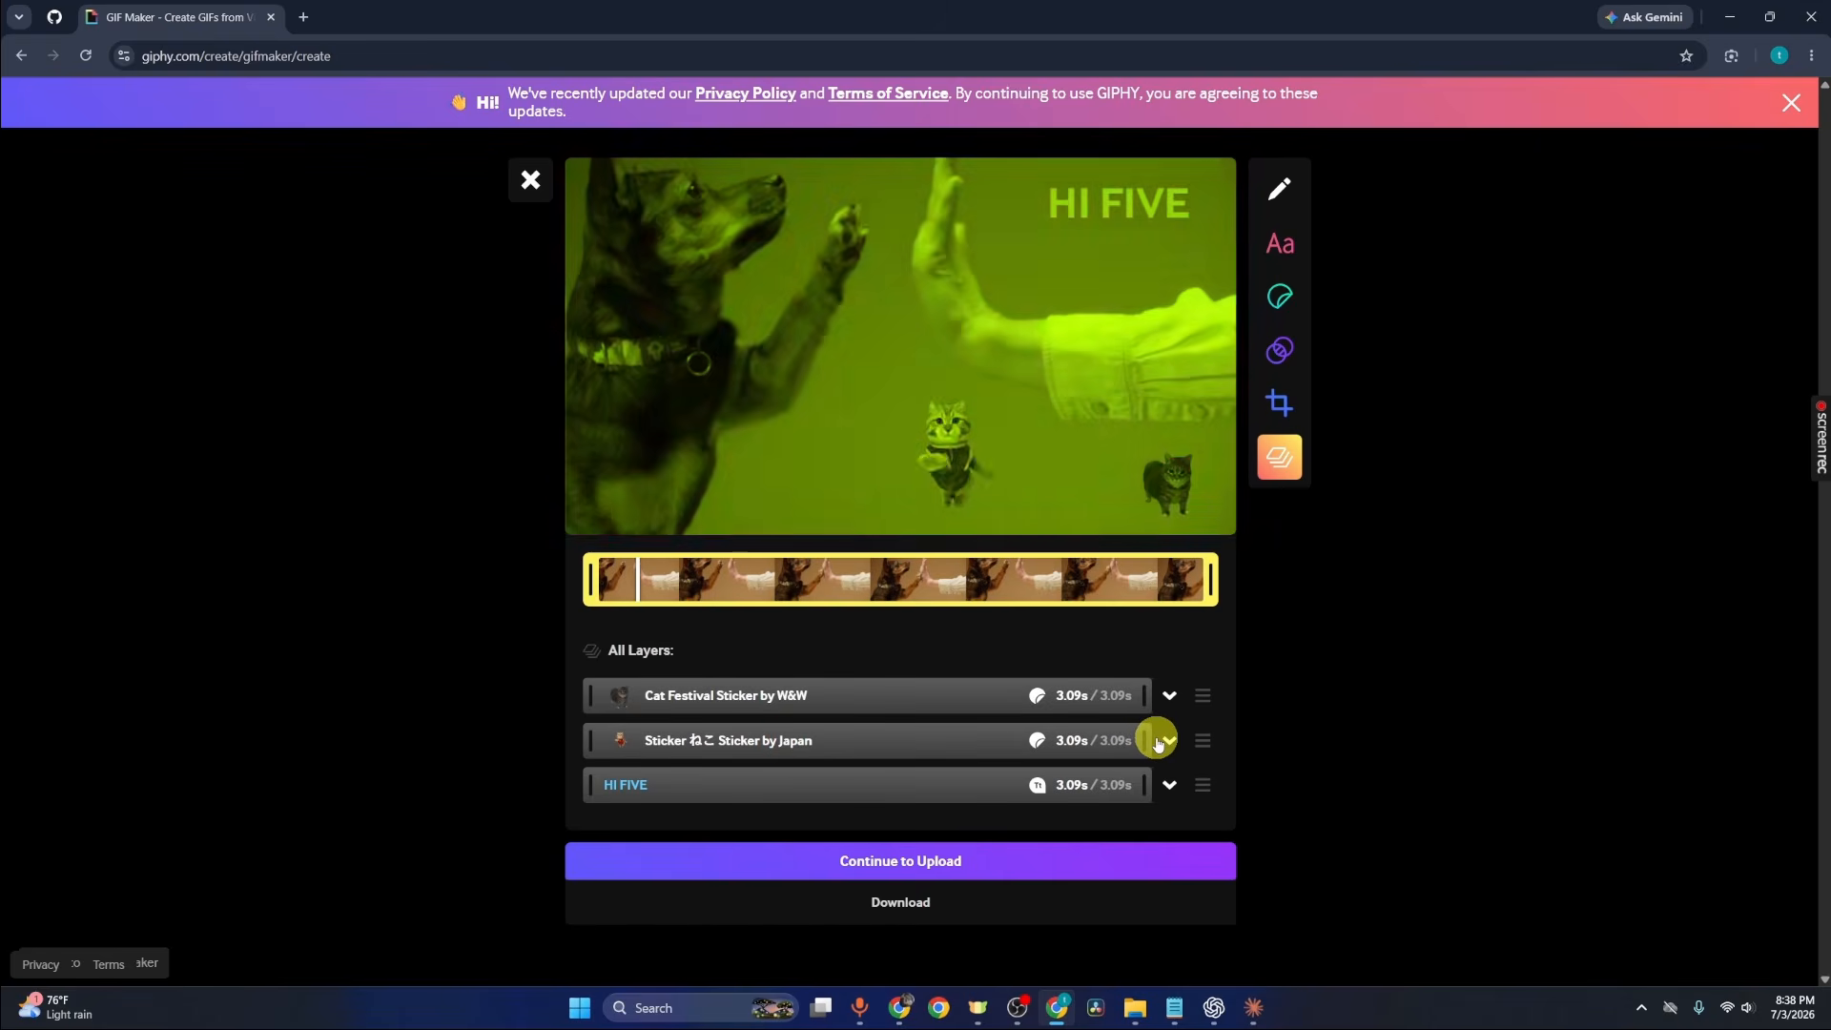
# Step: Replace the Sticker ねこ cat with a duplicate placed closer to the dog, deleting the original sticker layer
pyautogui.click(1167, 742)
pyautogui.click(1165, 741)
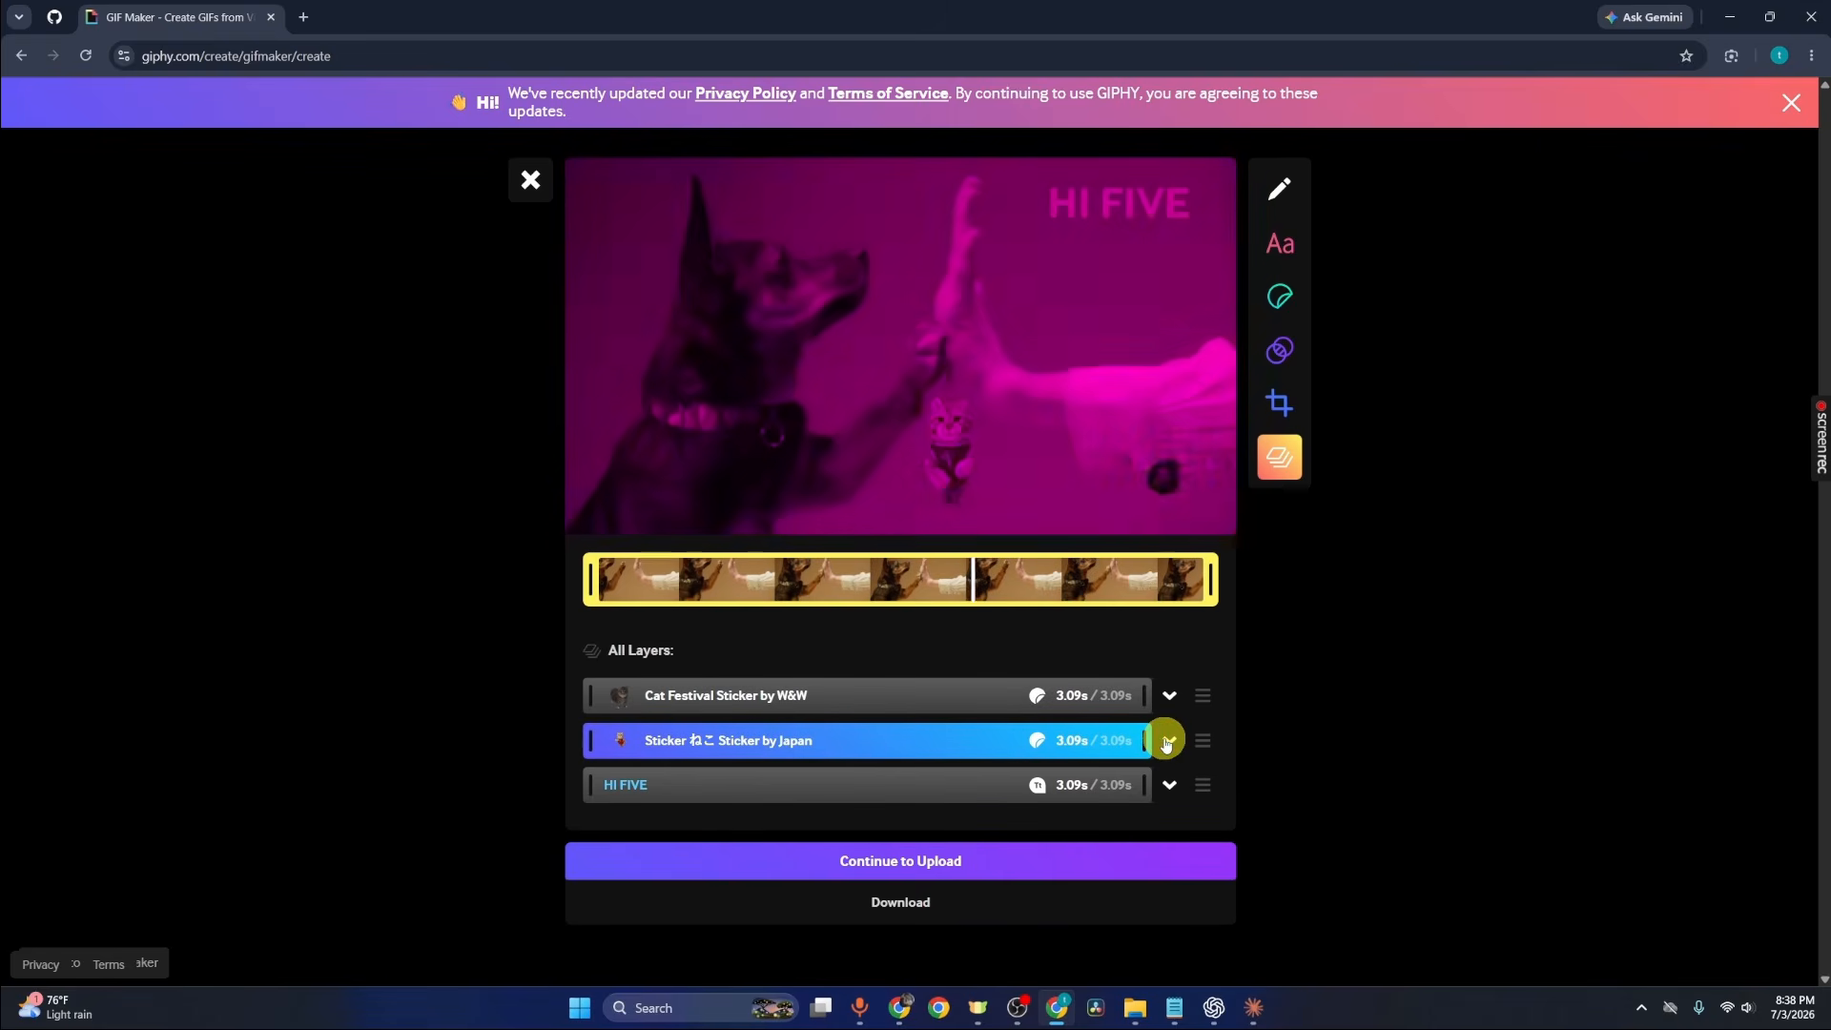
pyautogui.click(1169, 742)
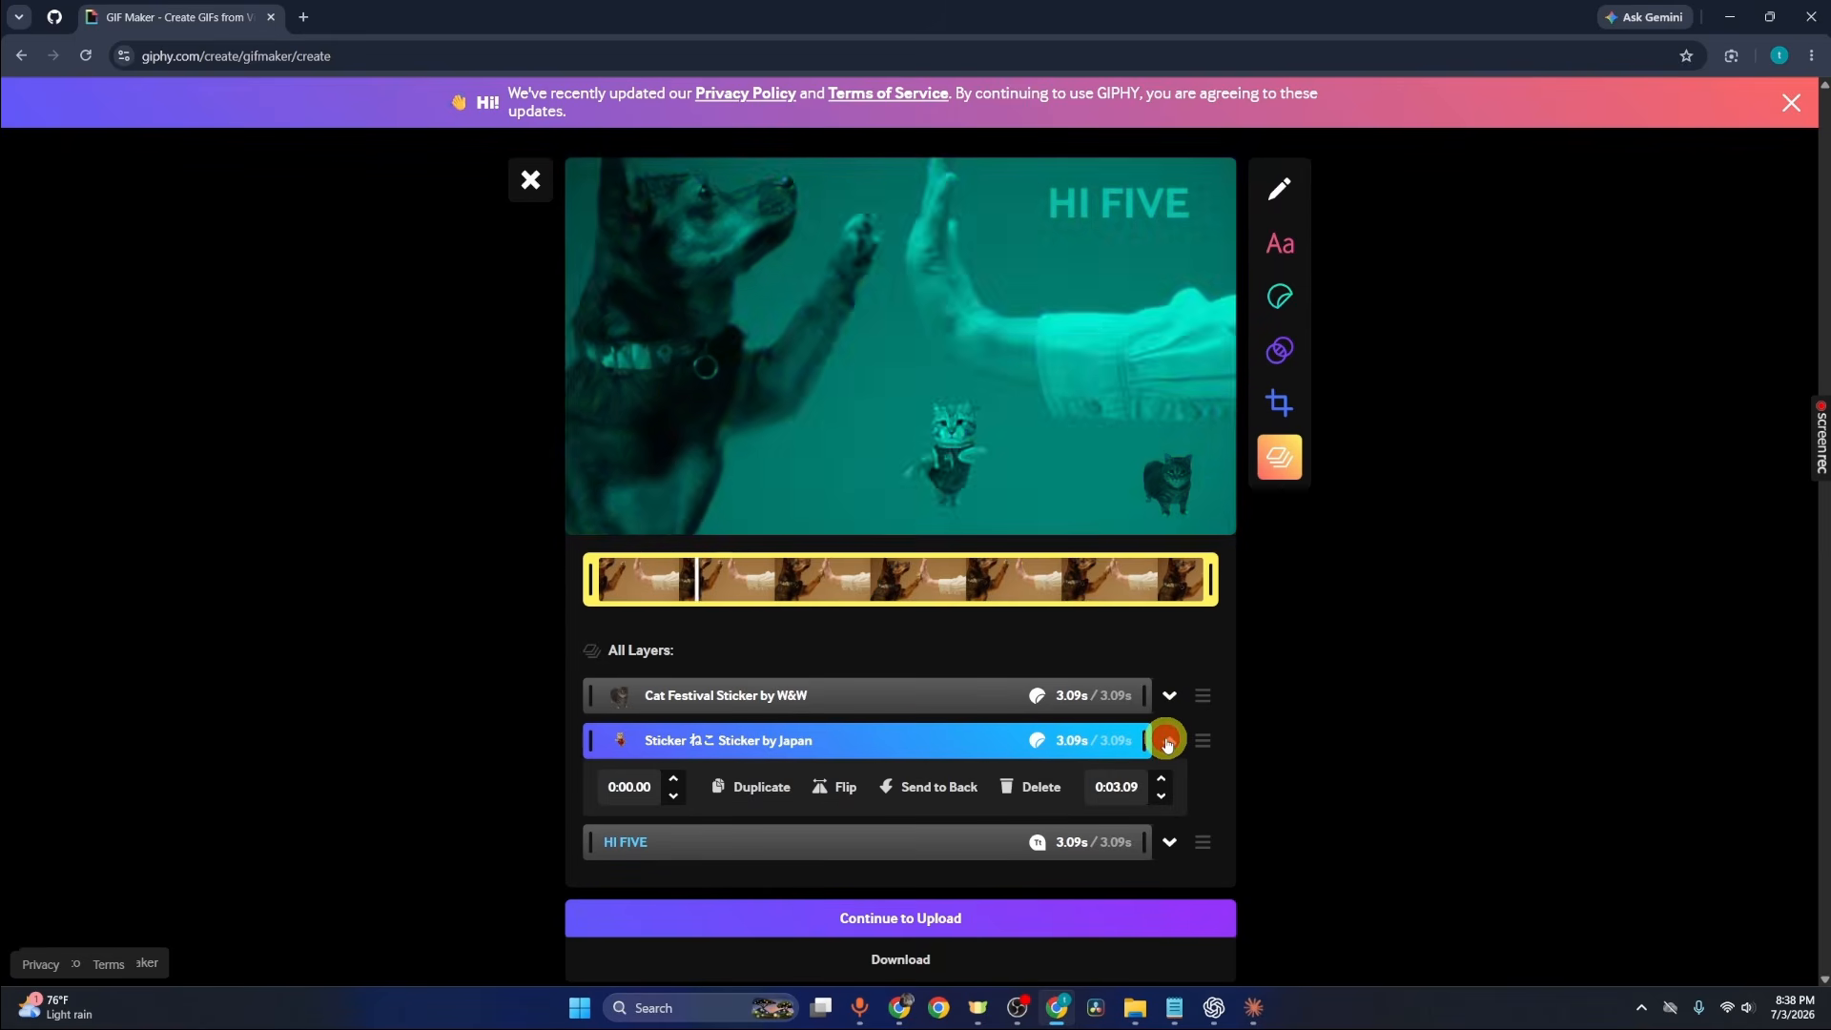
pyautogui.click(758, 789)
pyautogui.moveTo(953, 442); pyautogui.dragTo(836, 481)
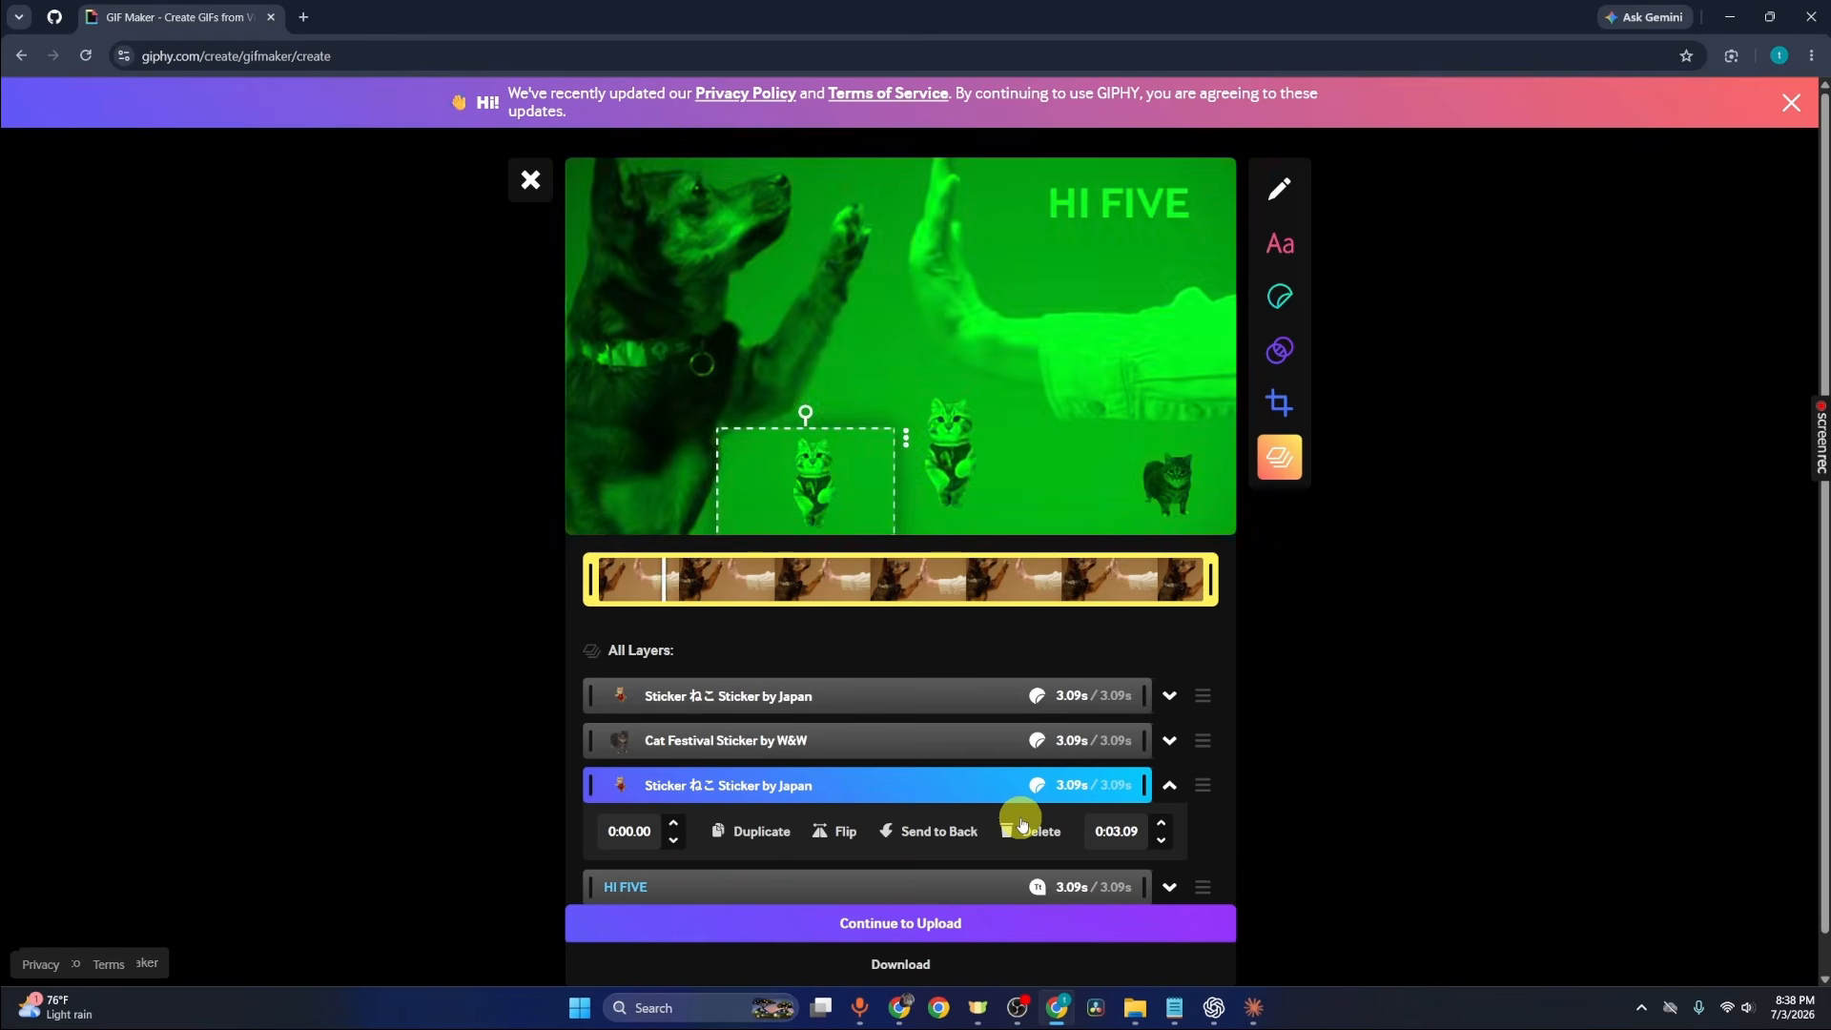
pyautogui.click(1029, 829)
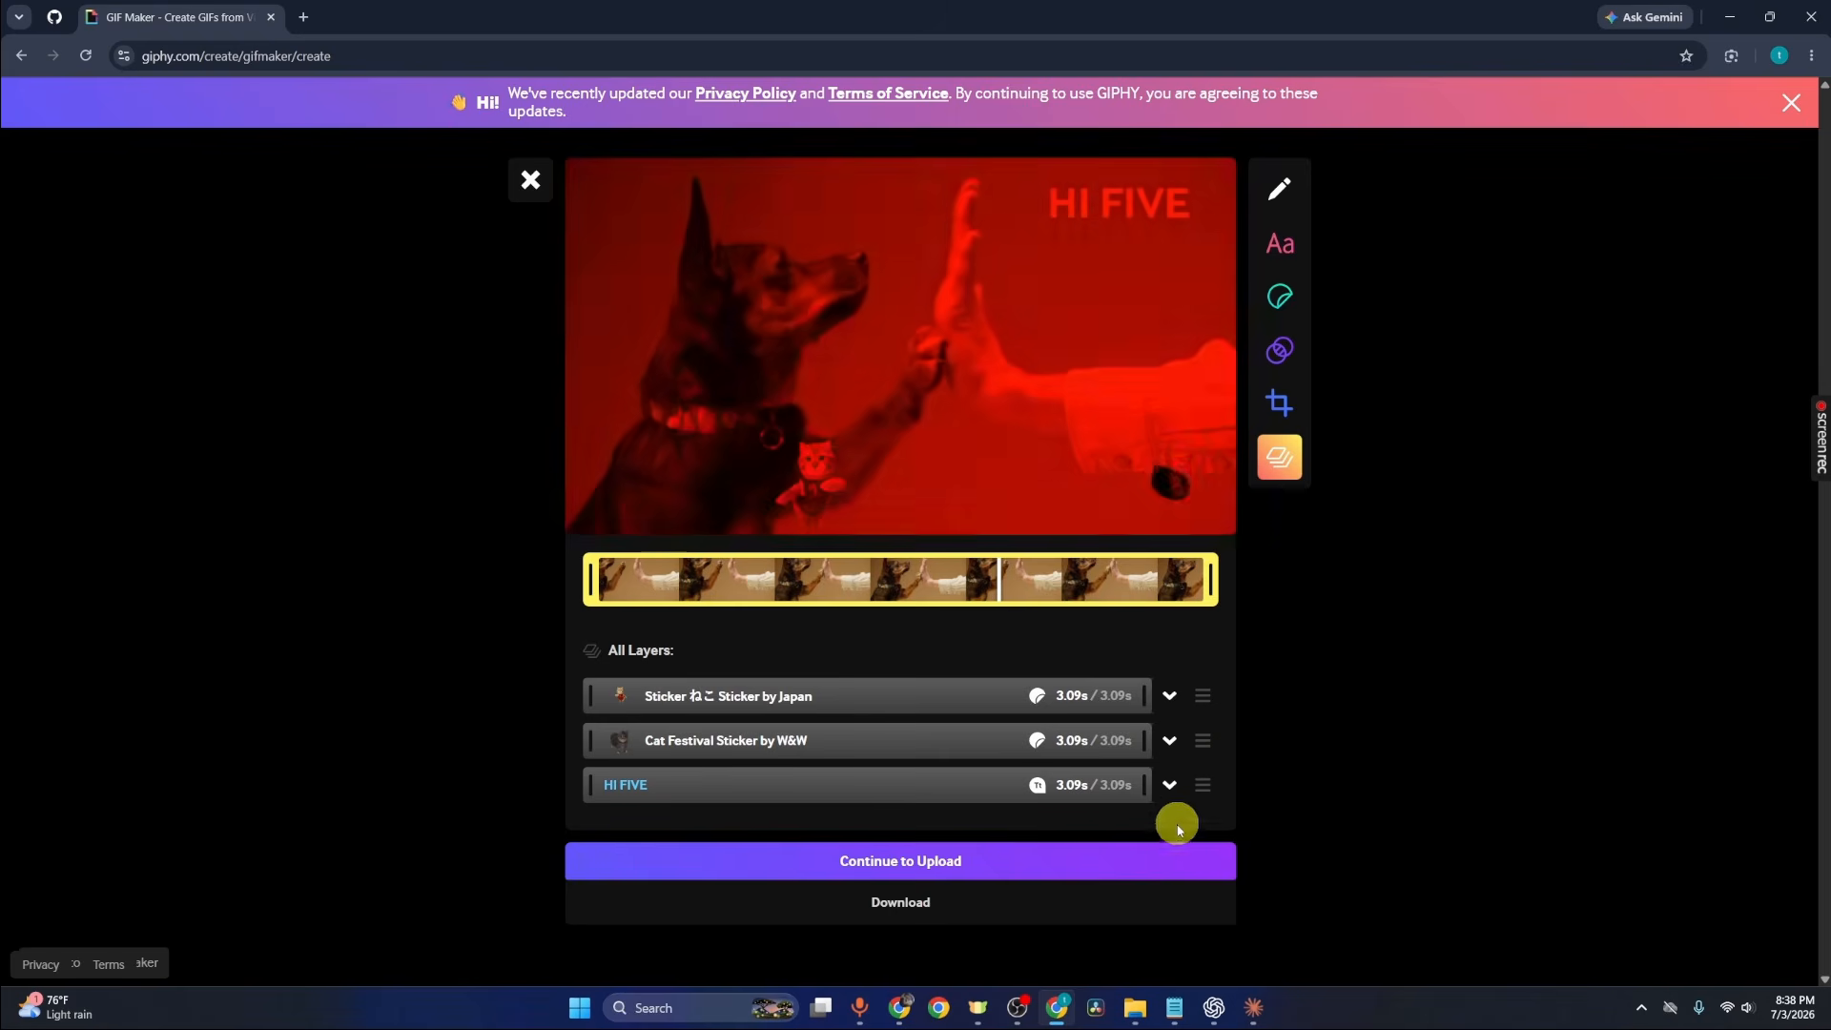
# Step: Continue the finished GIF to the upload stage and add the tag DOG
pyautogui.click(910, 863)
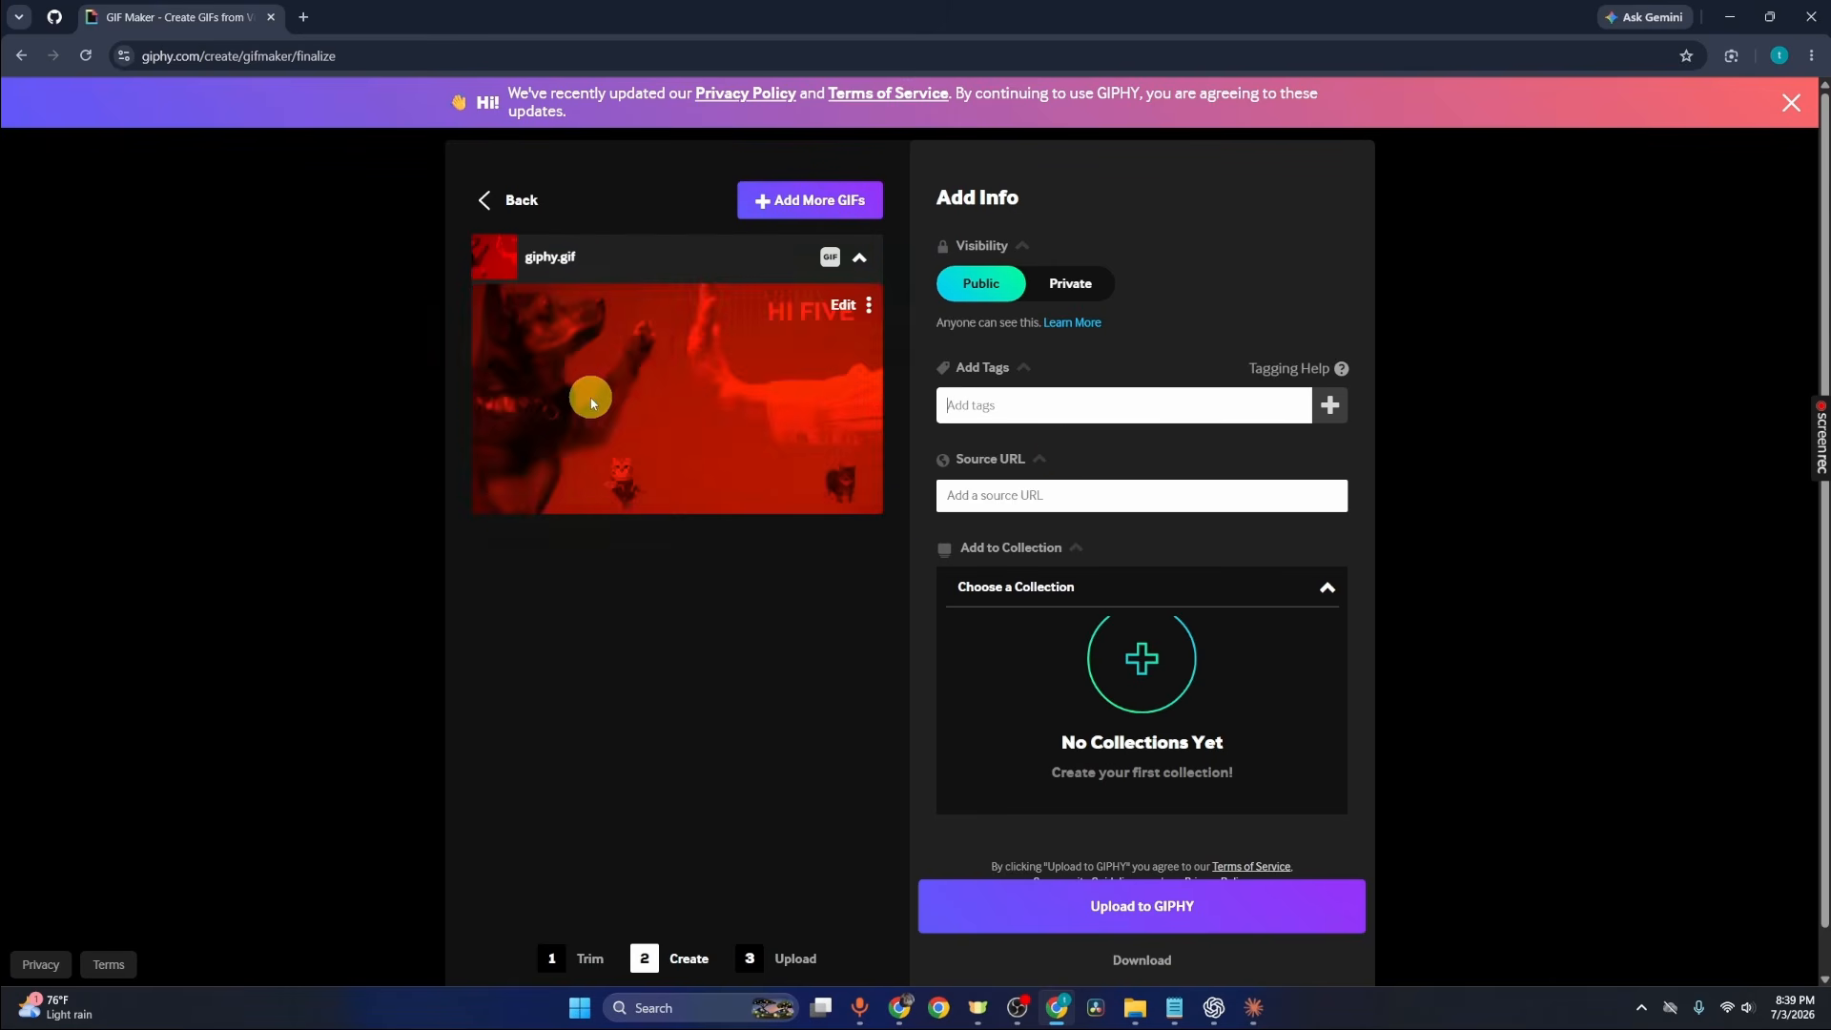
pyautogui.write('DOG')
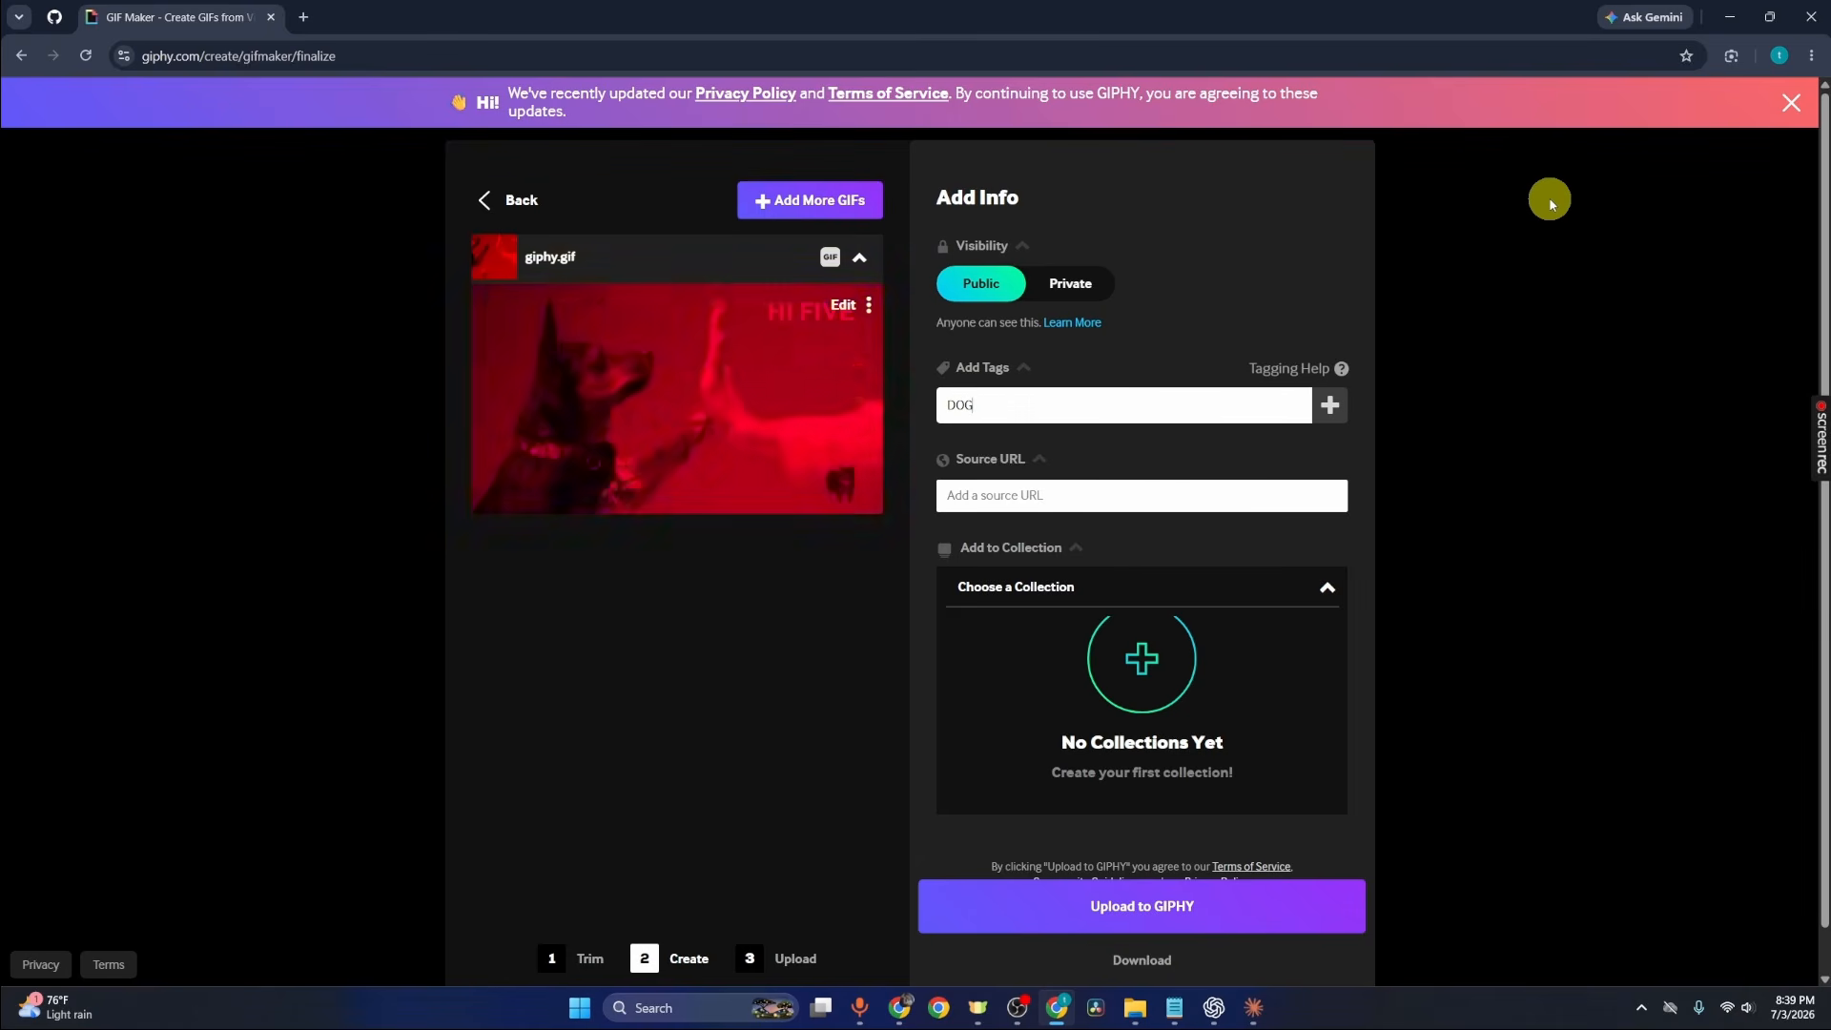
pyautogui.press('Return')
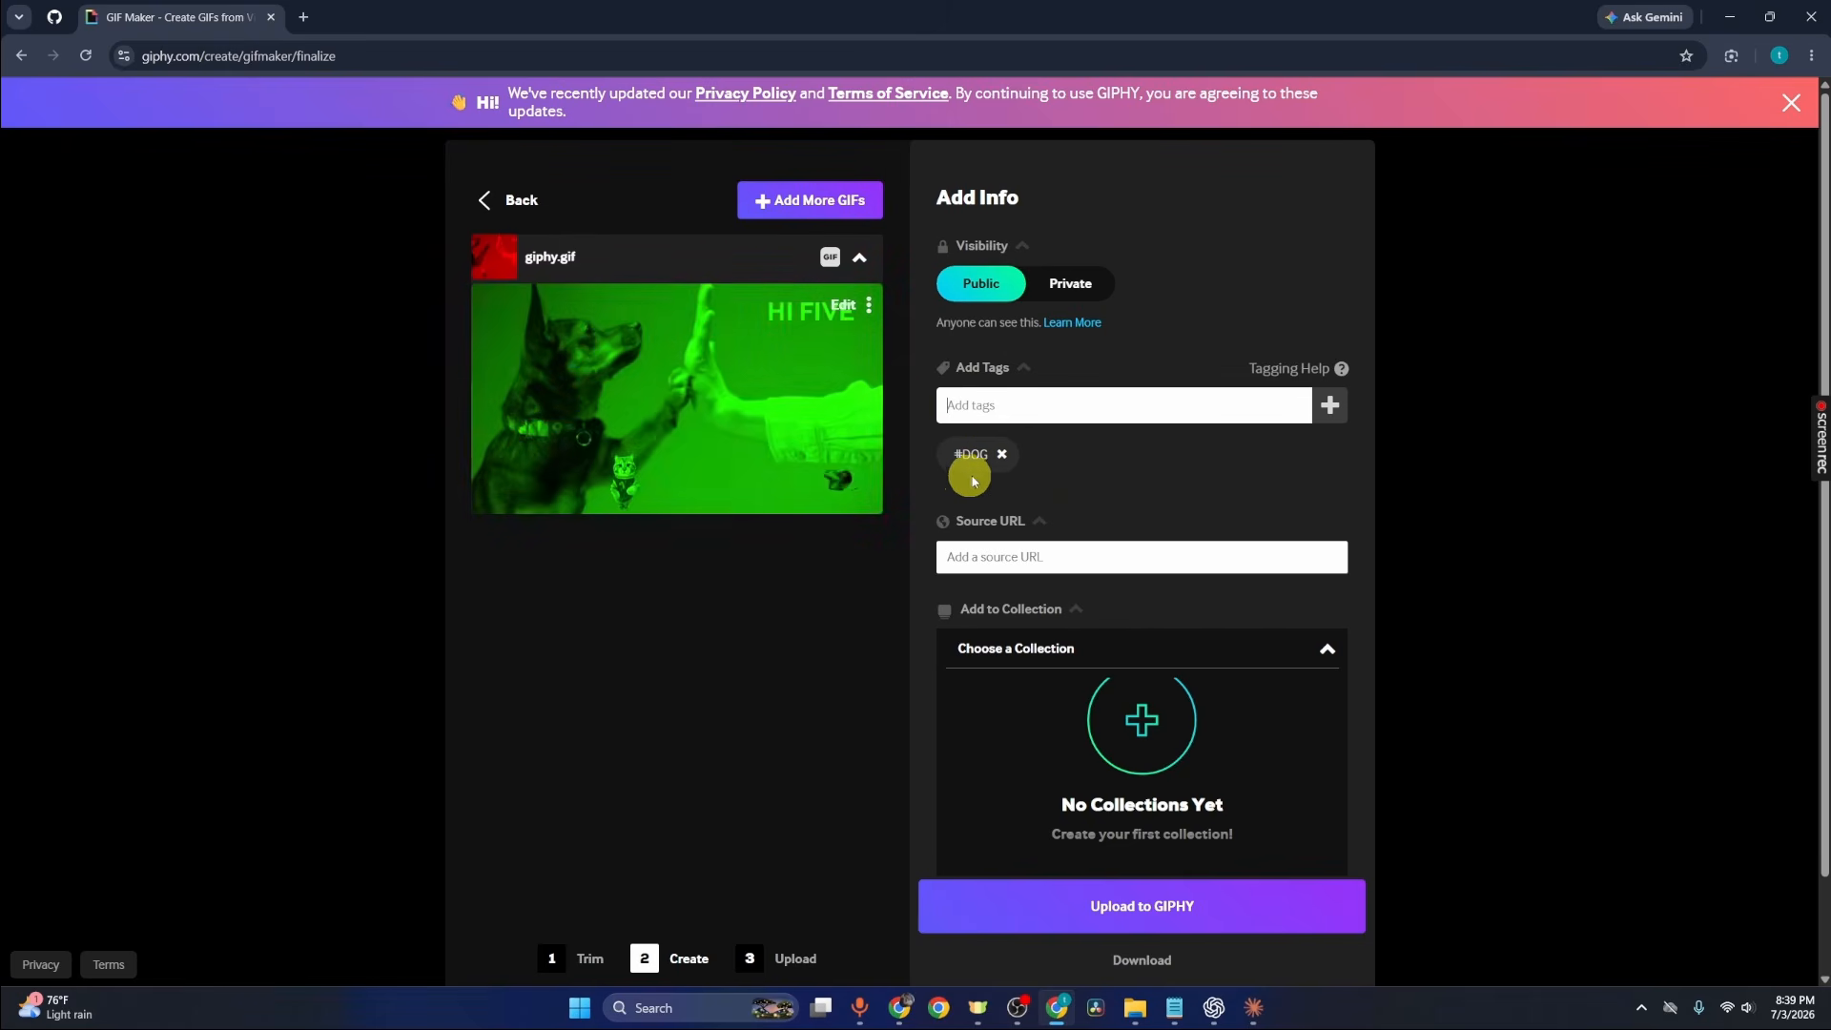
# Step: Set the GIF's visibility to Private and upload it to GIPHY
pyautogui.click(1064, 282)
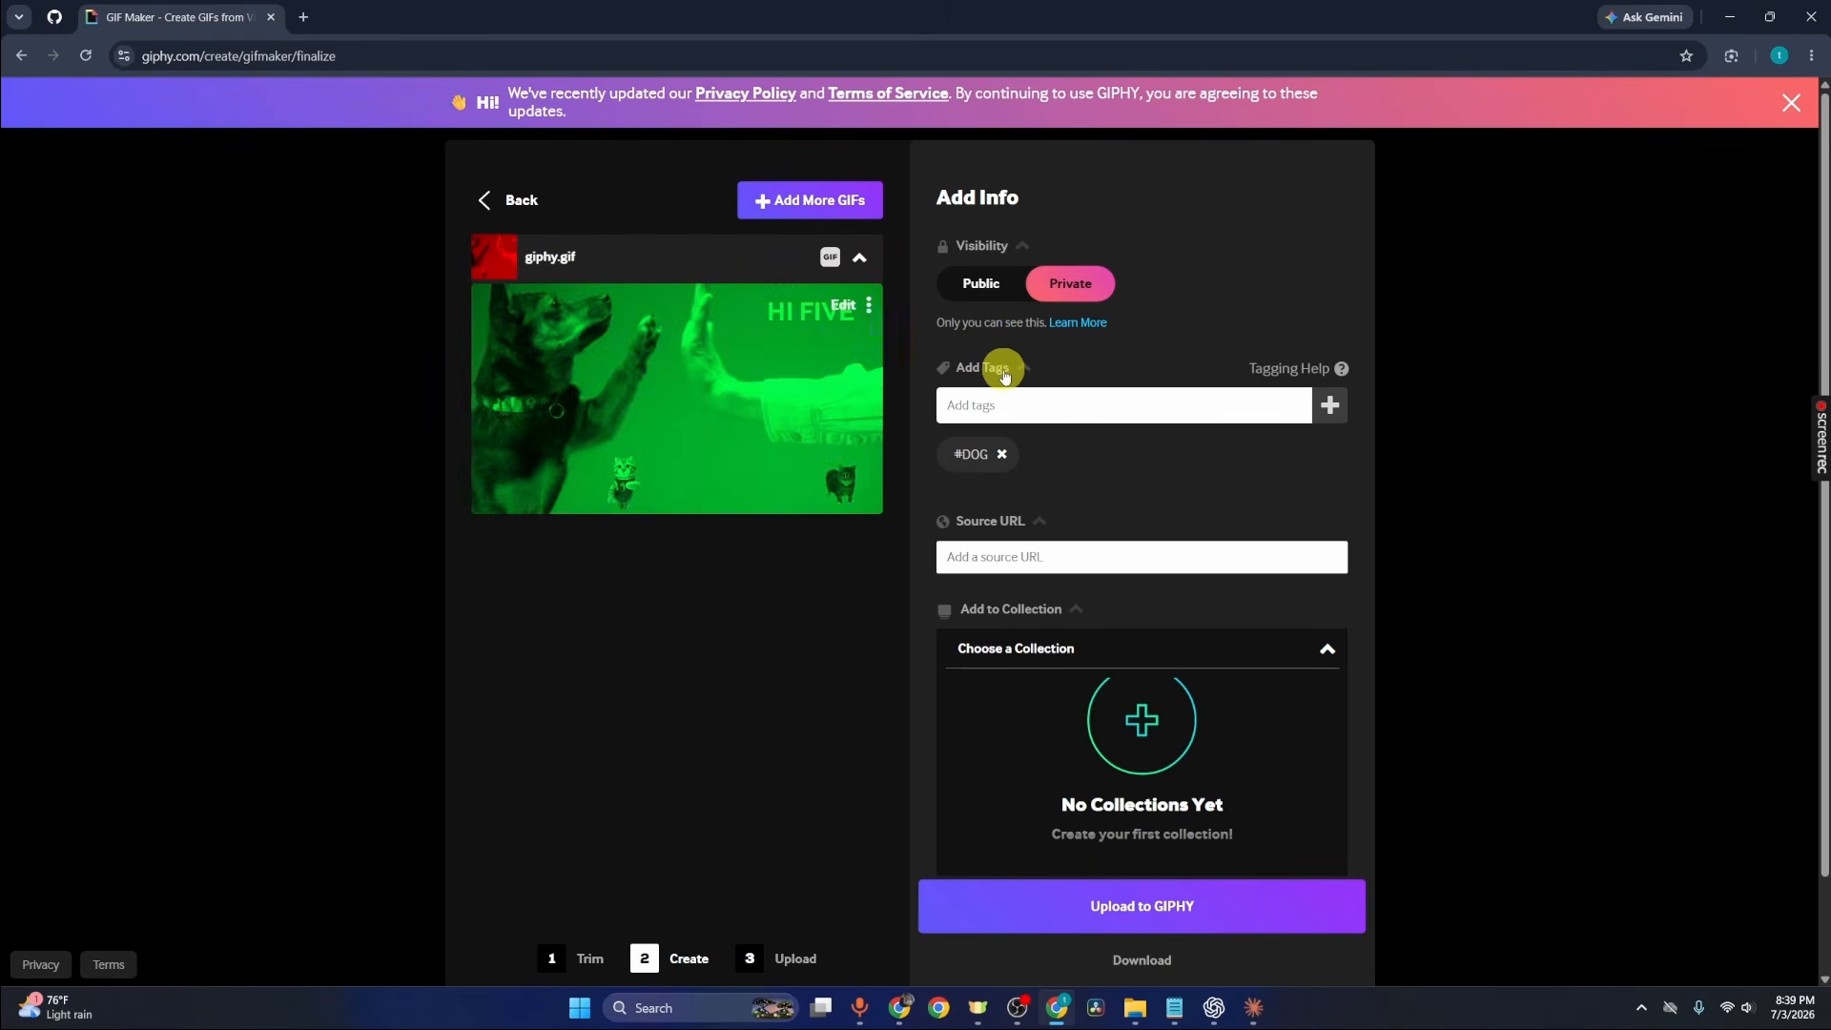
pyautogui.scroll(-1, 1236, 961)
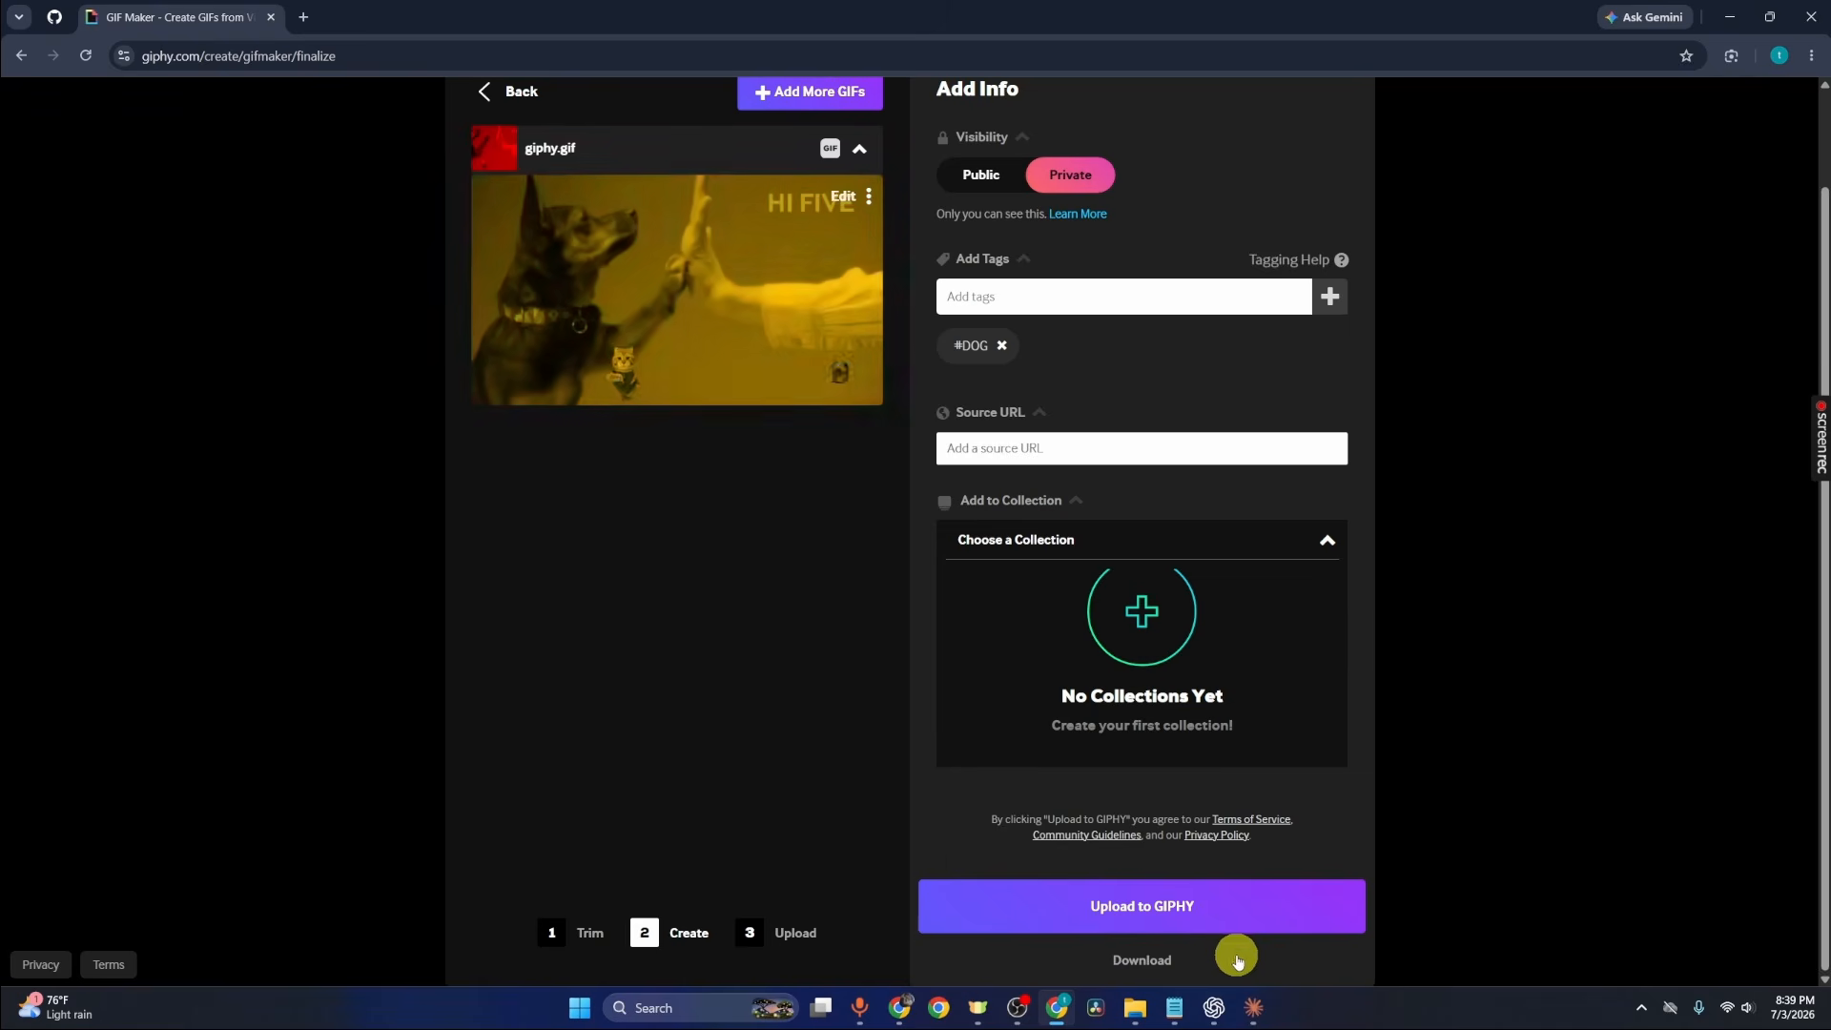
pyautogui.click(1195, 909)
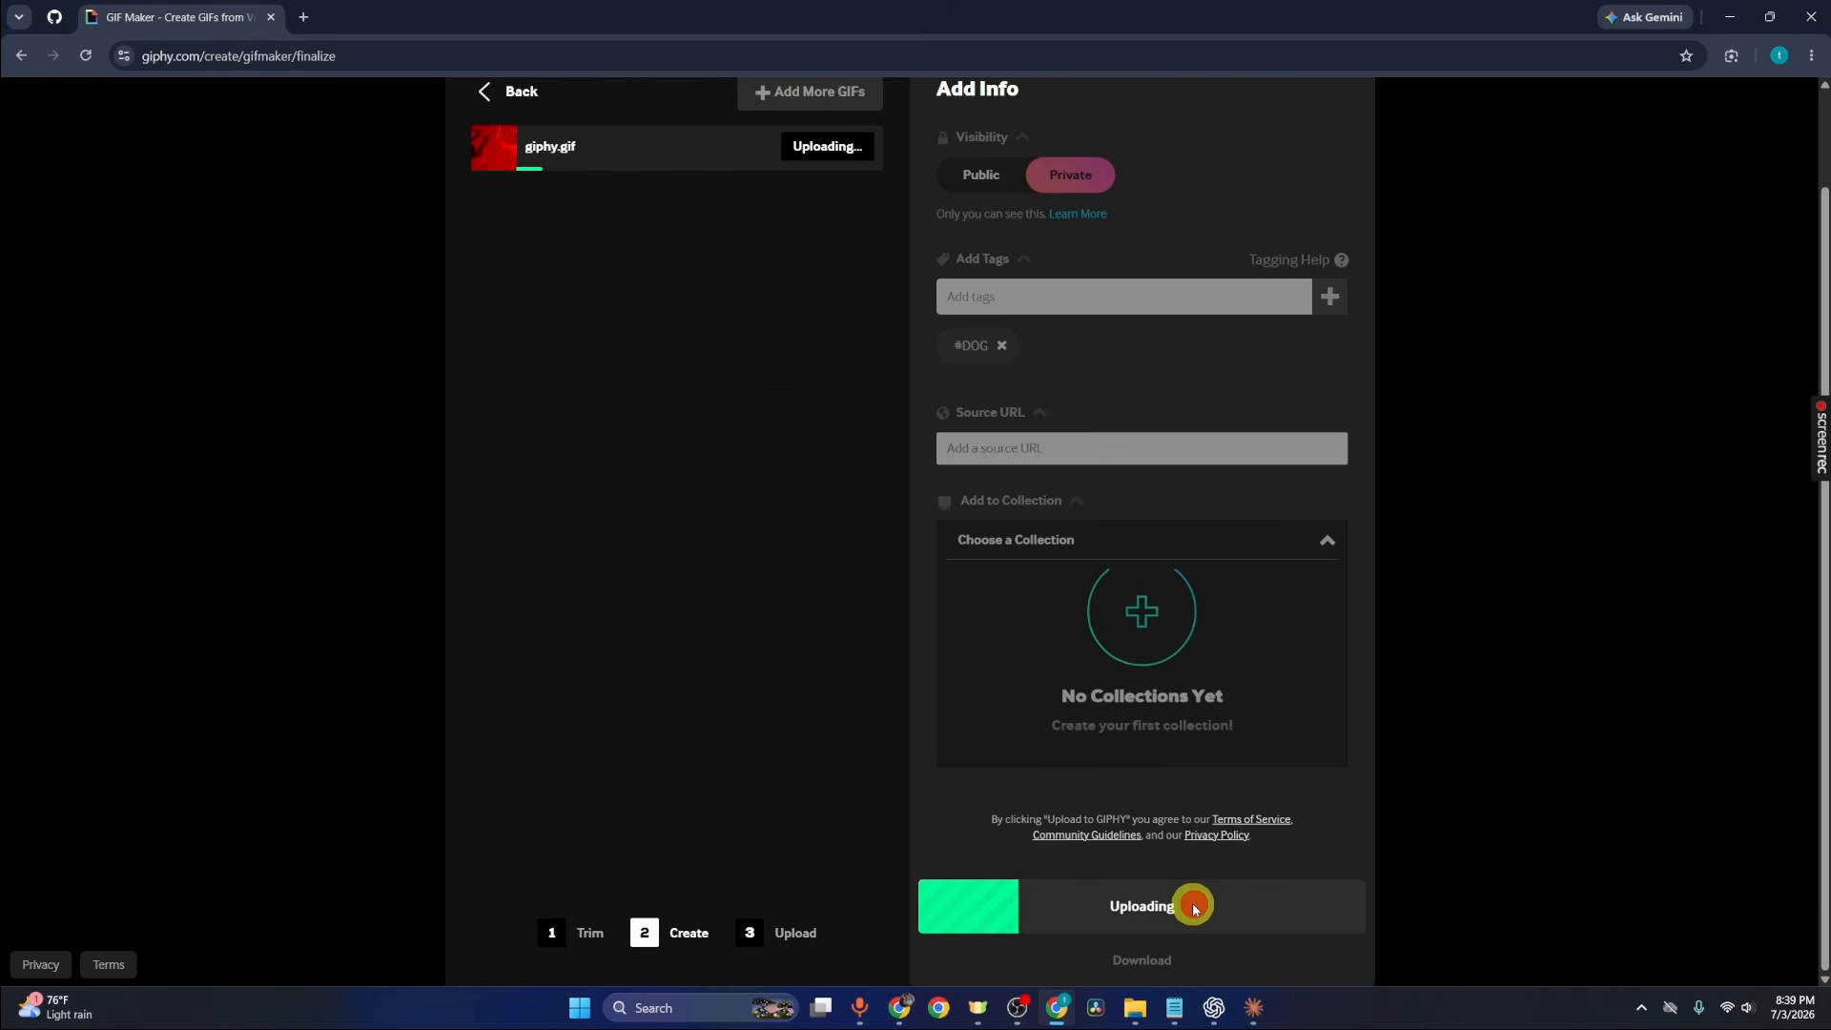
pyautogui.scroll(1, 591, 548)
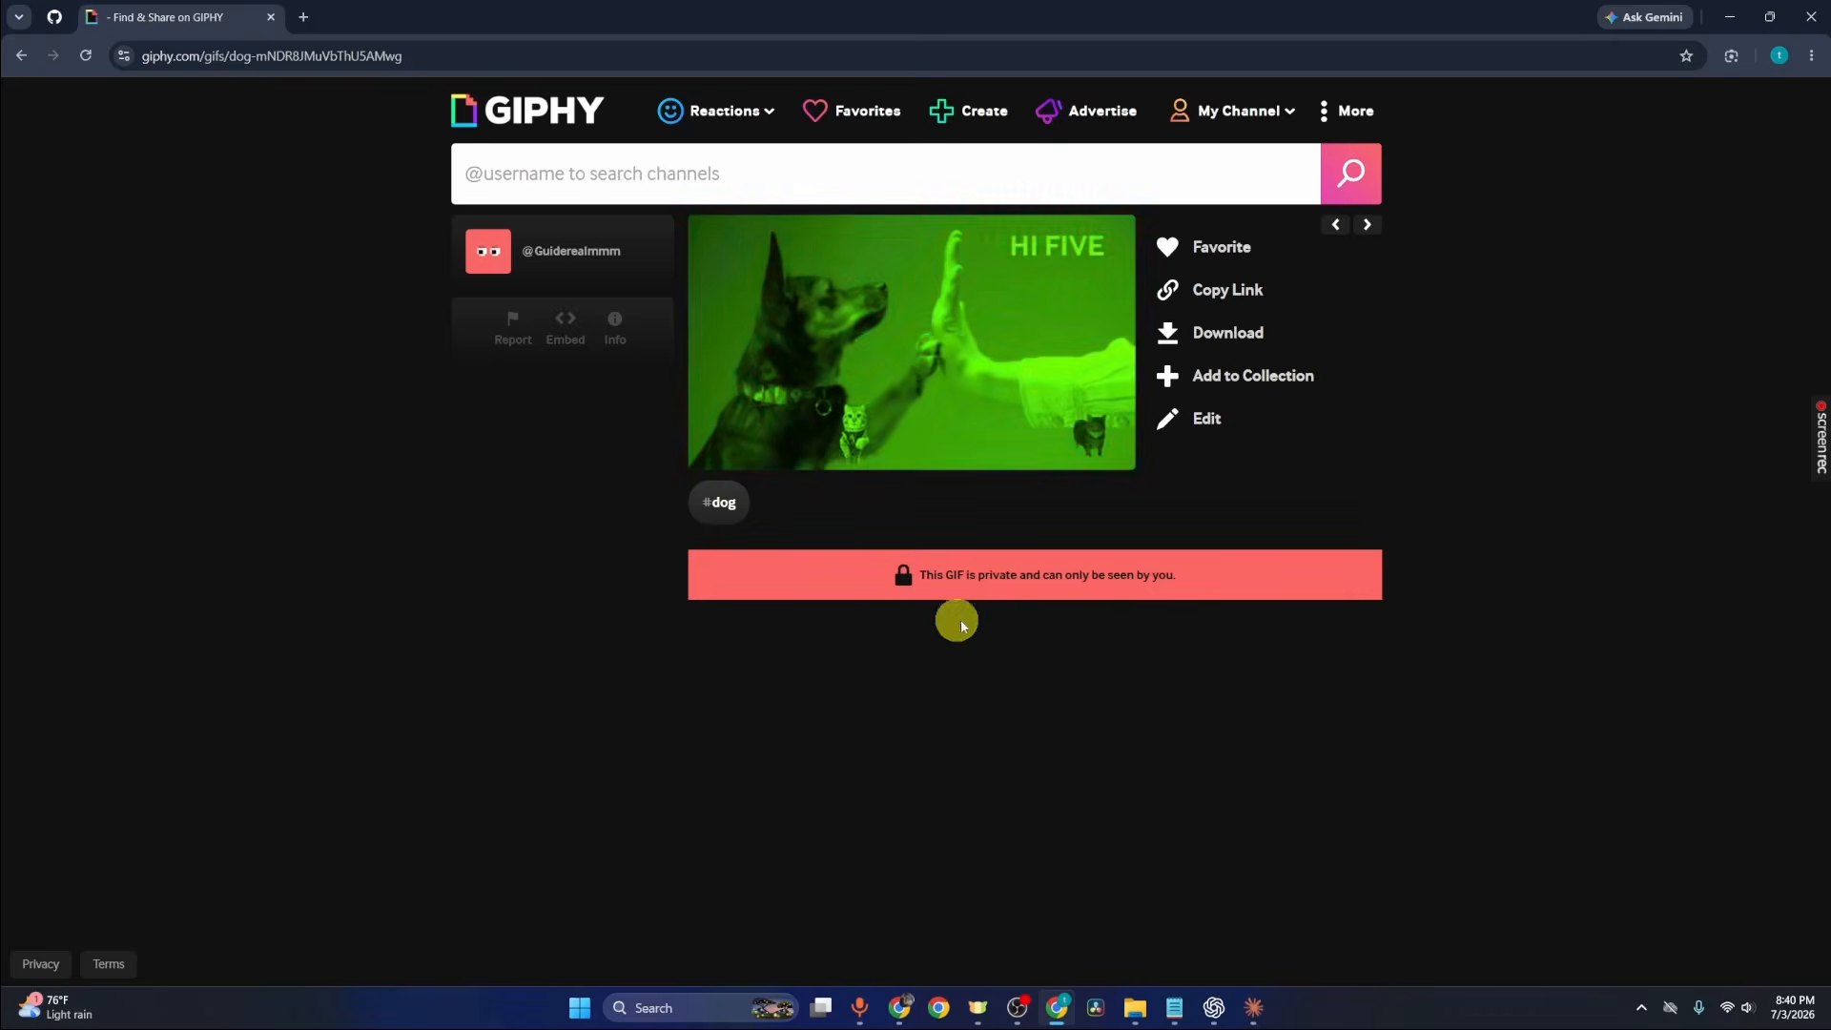
# Step: Add the uploaded GIF to favorites and download it, previewing the downloaded gif.gif file
pyautogui.click(1200, 250)
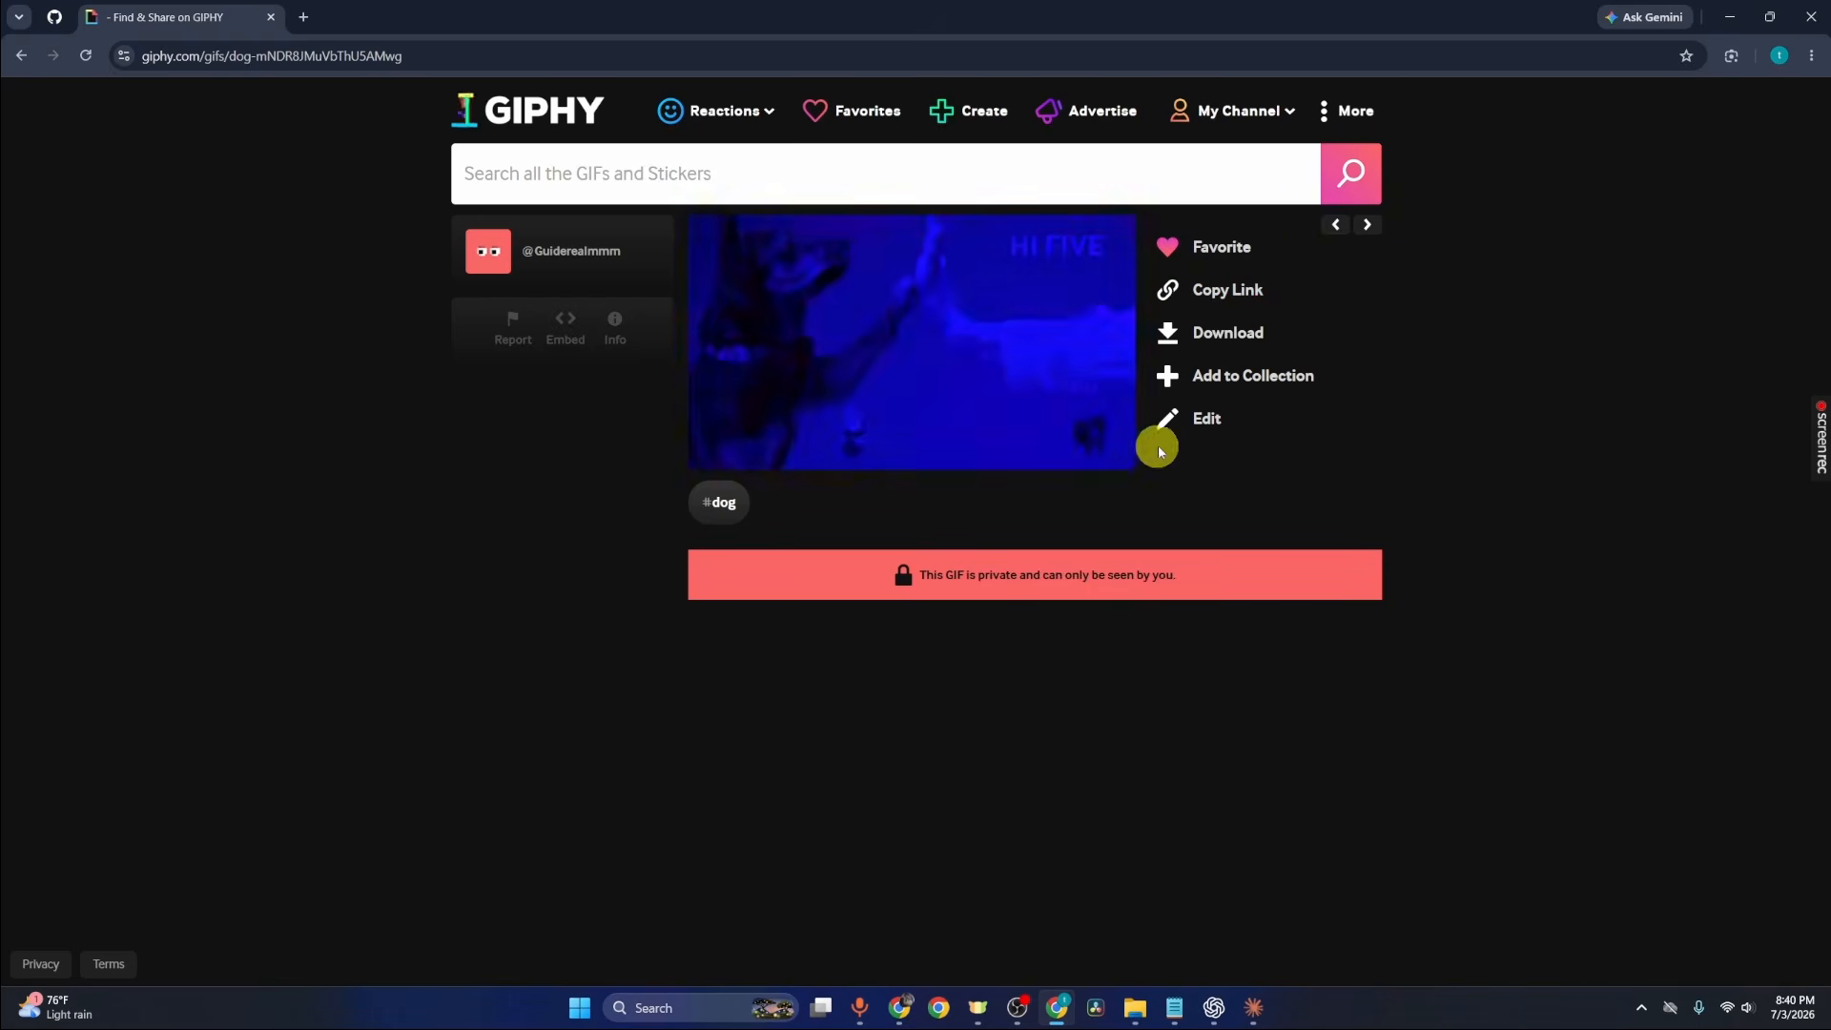
pyautogui.click(1172, 342)
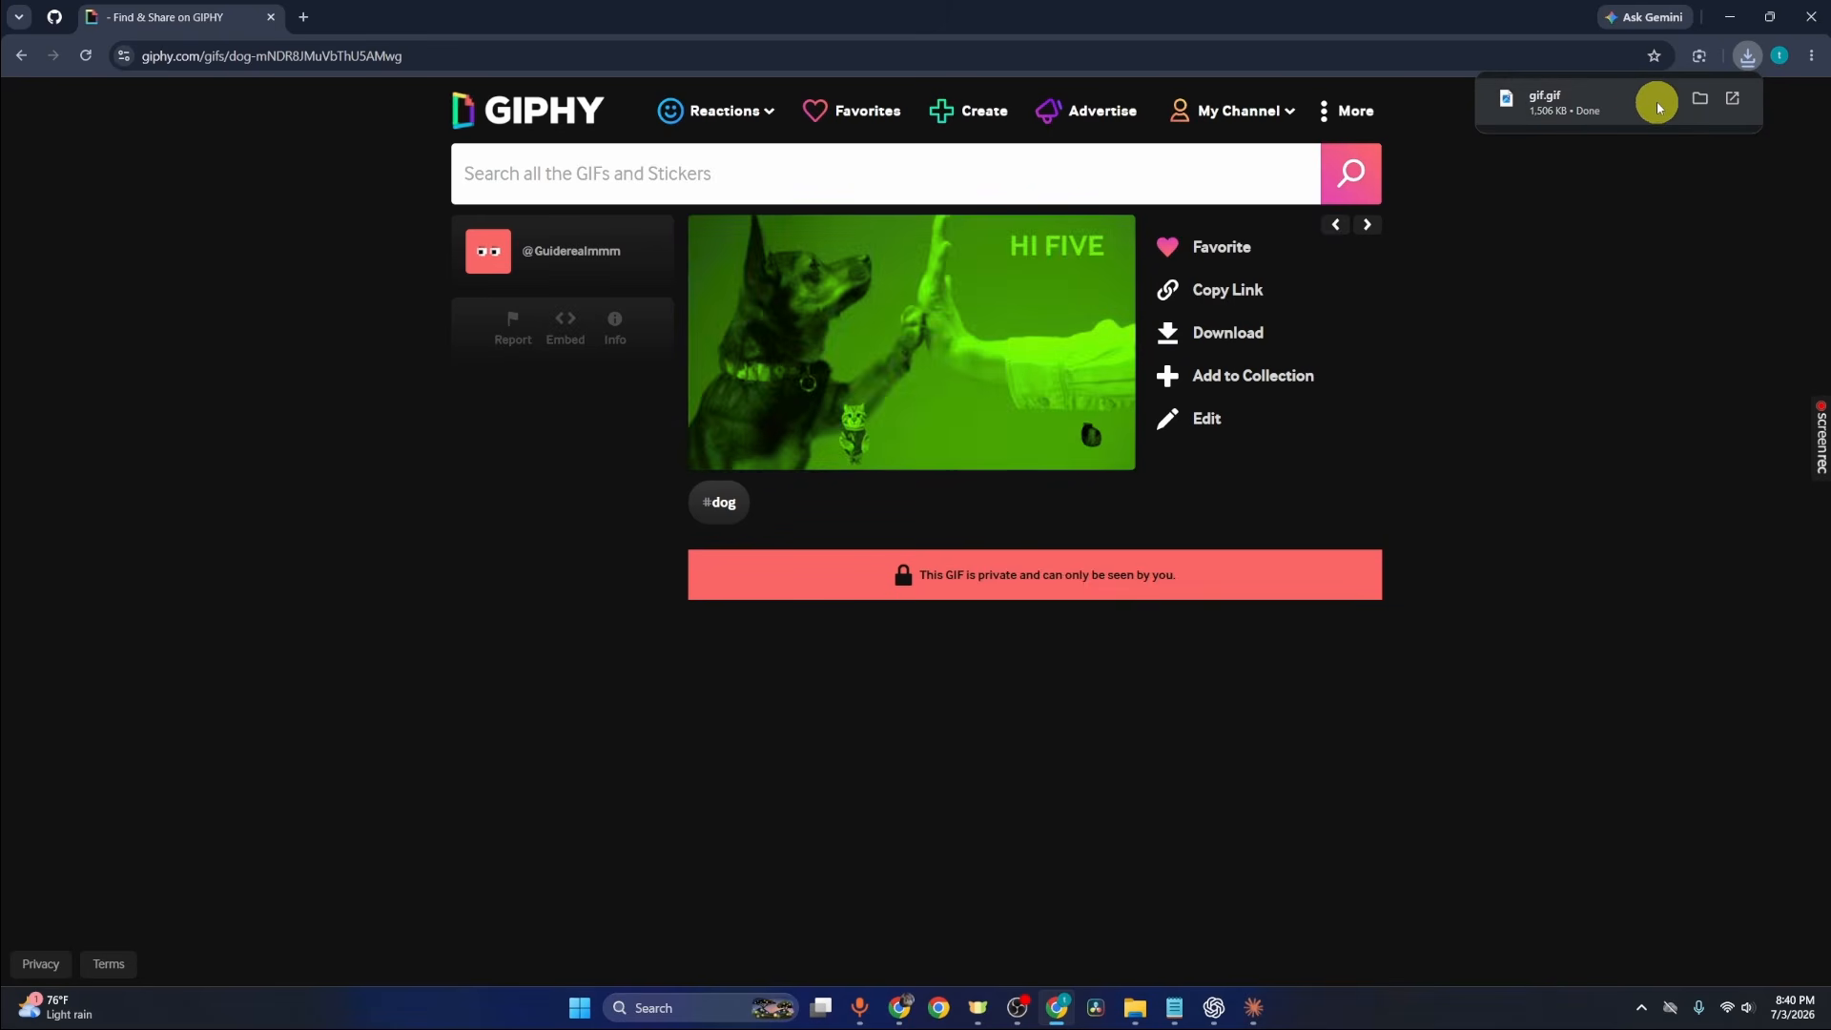
pyautogui.click(1614, 112)
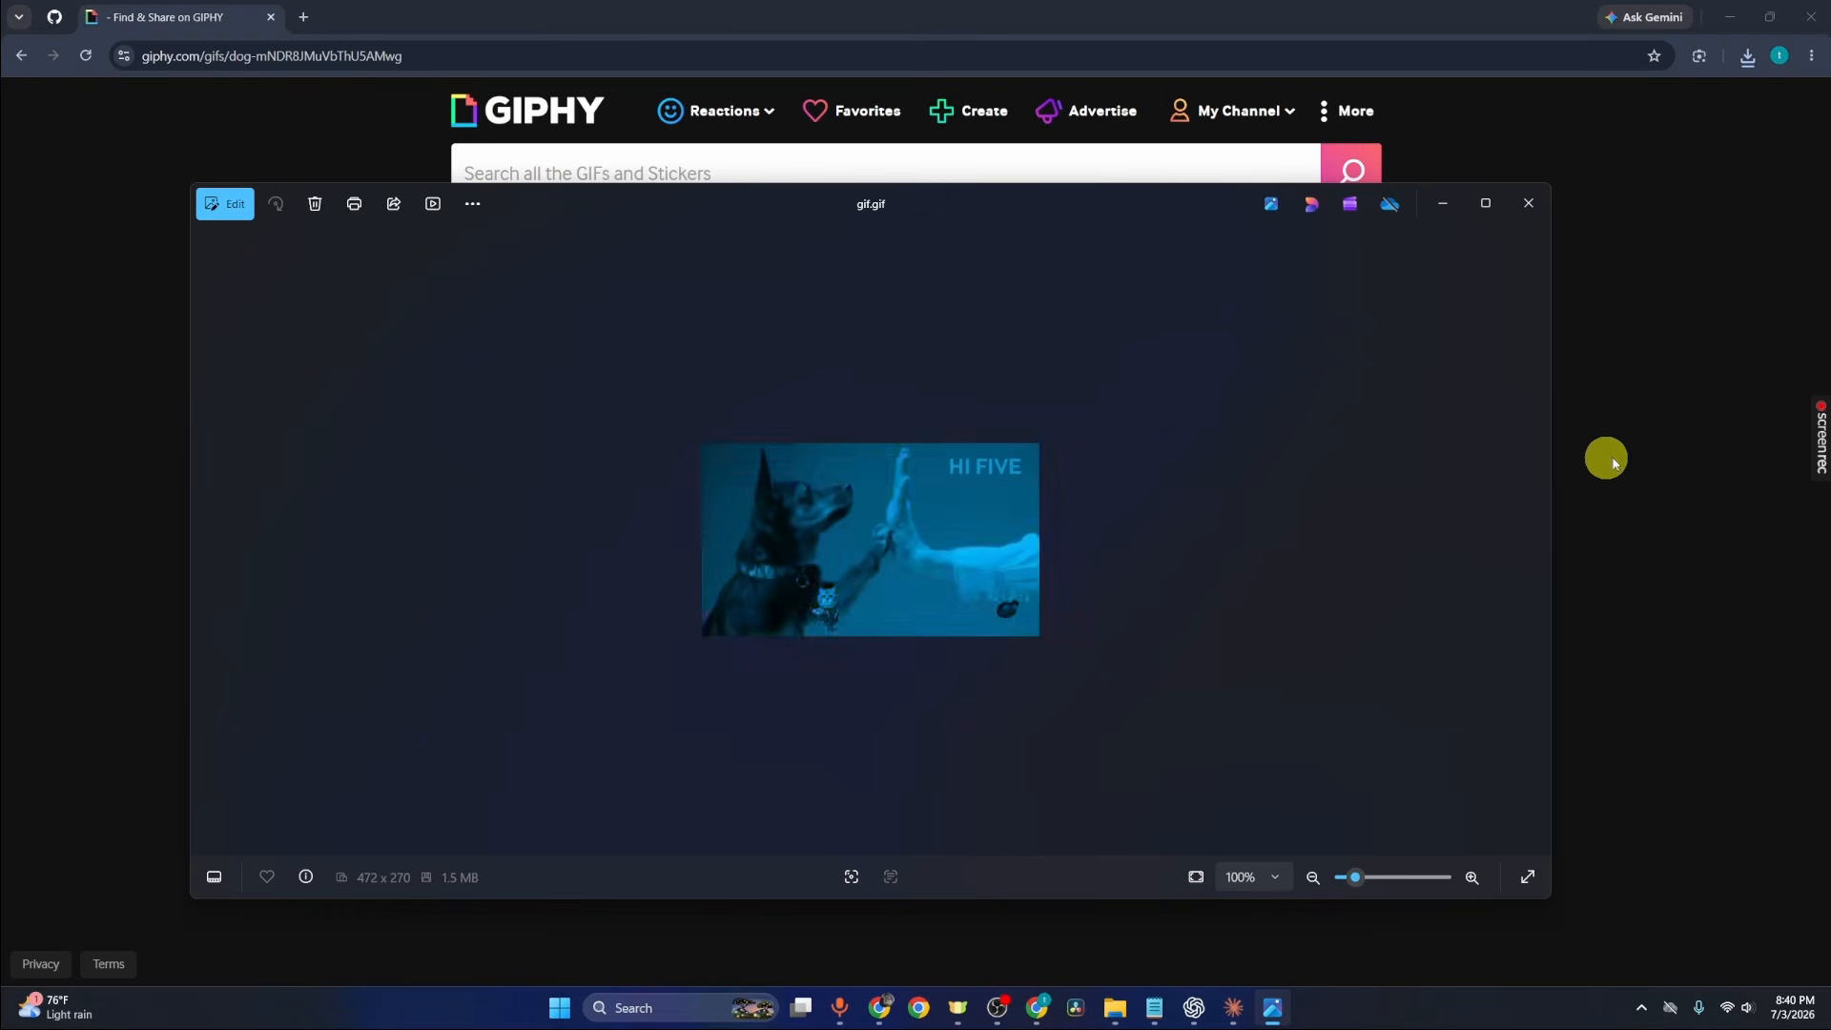
pyautogui.click(1544, 193)
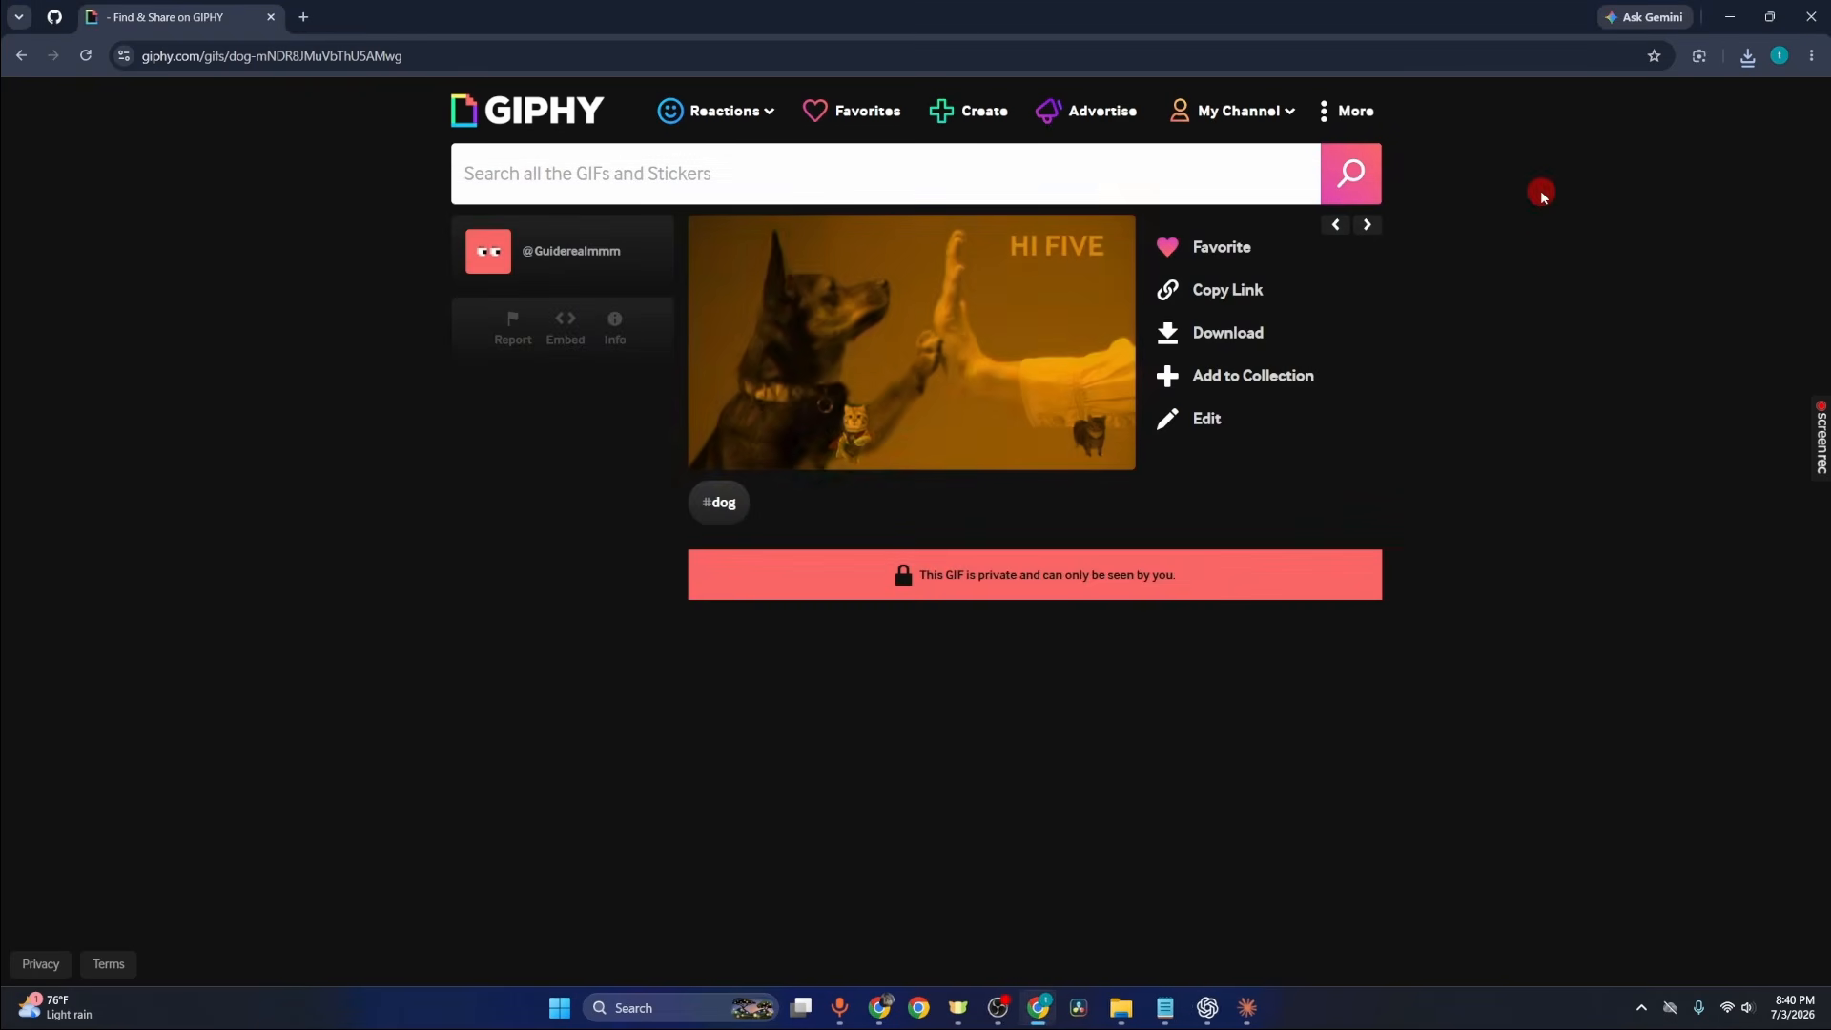
# Step: Create a private collection named DOG from the GIF's add-to-collection option
pyautogui.click(1261, 372)
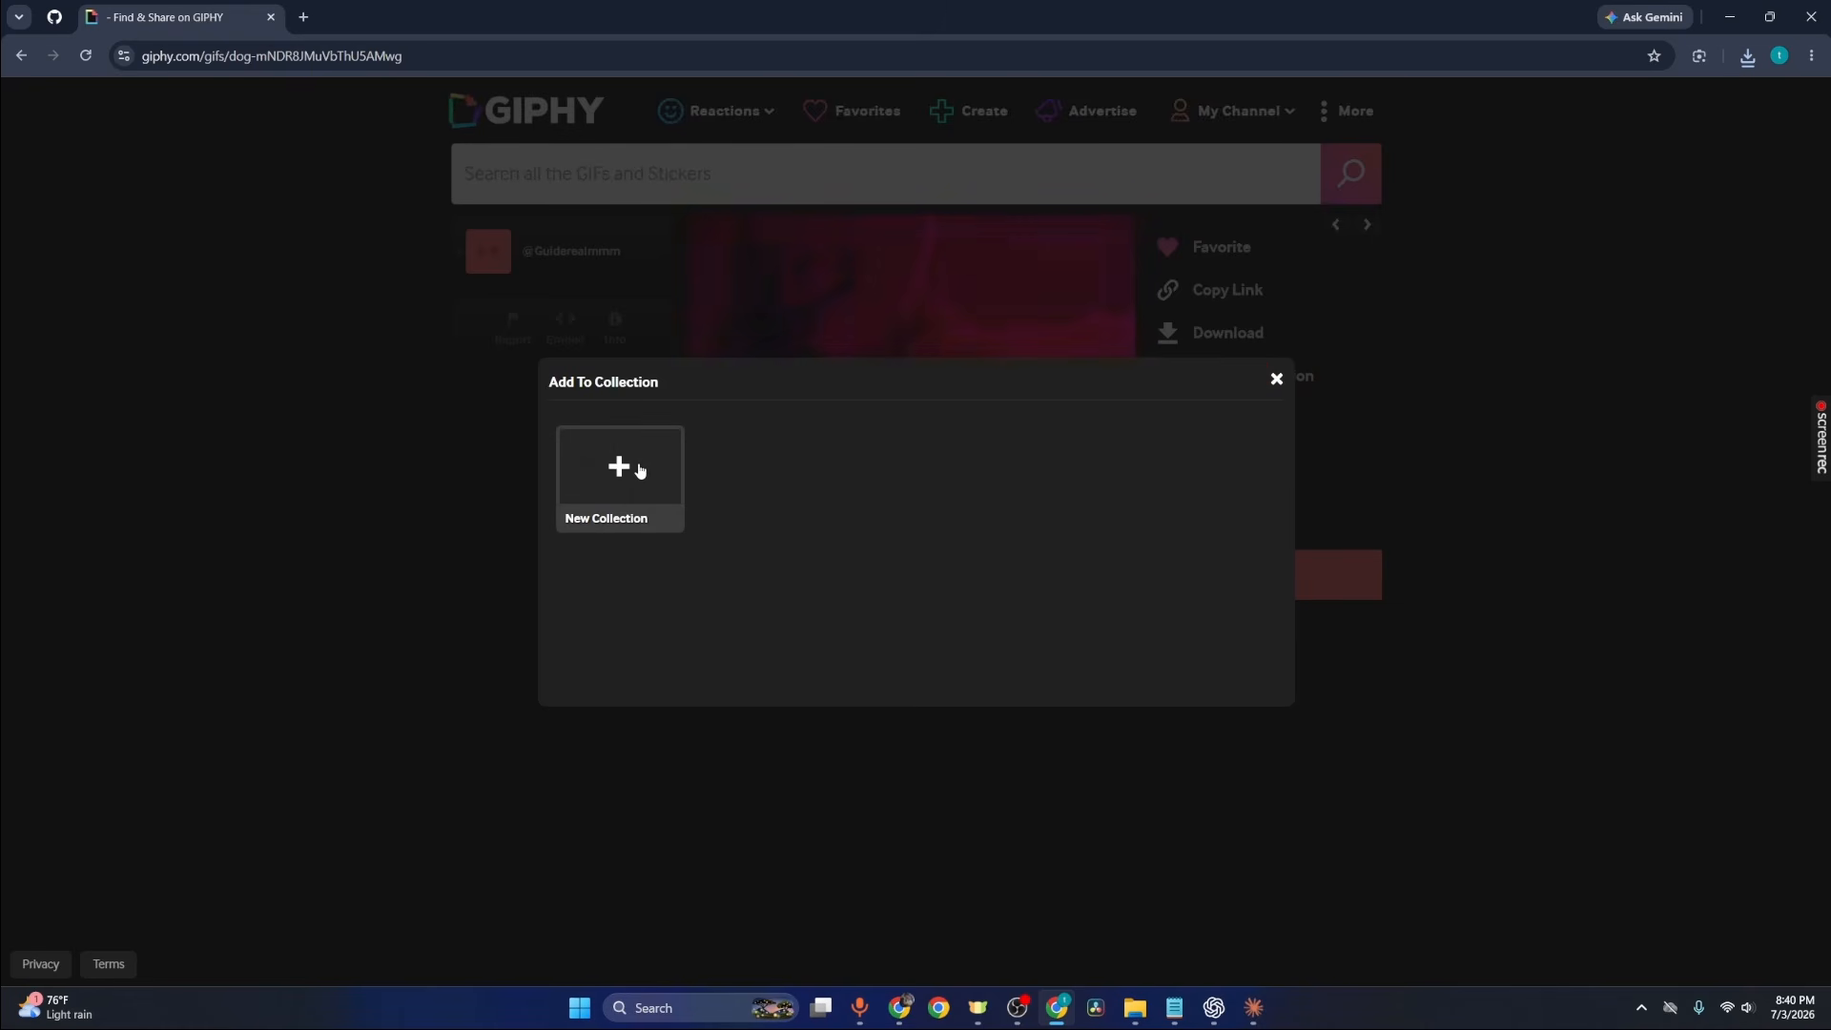
pyautogui.click(641, 470)
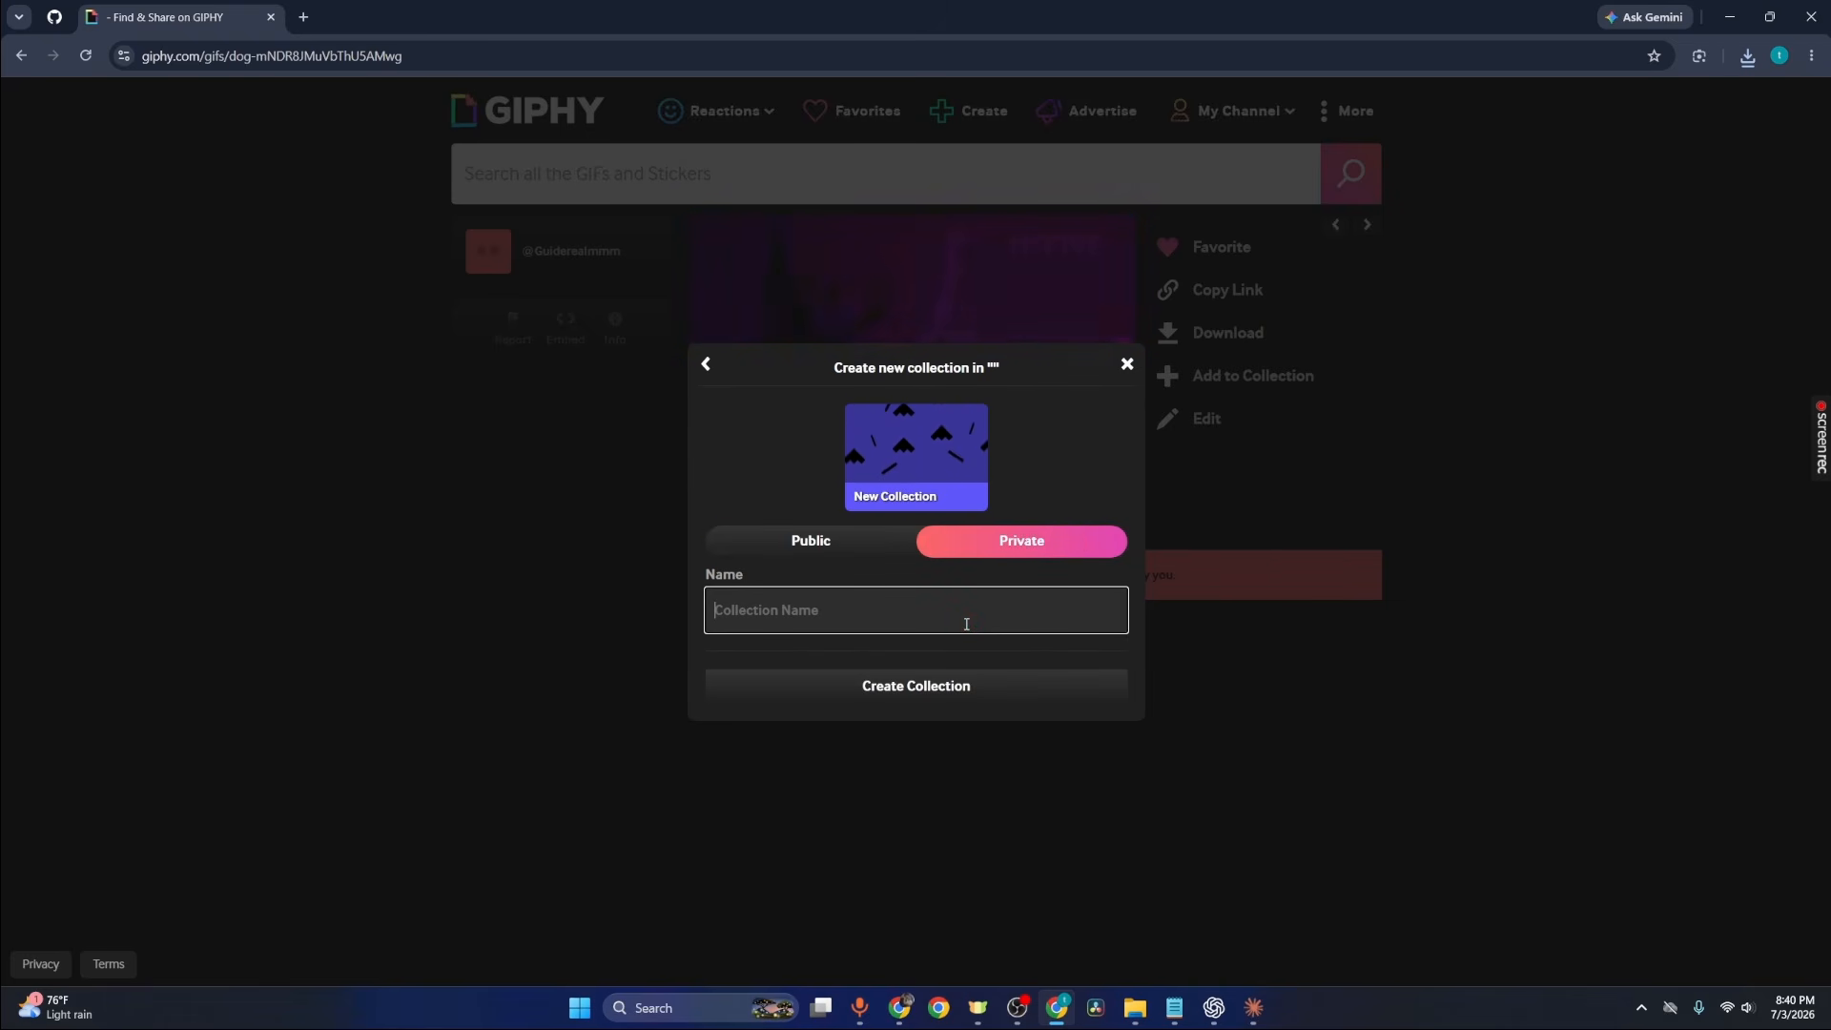
pyautogui.write('DFO')
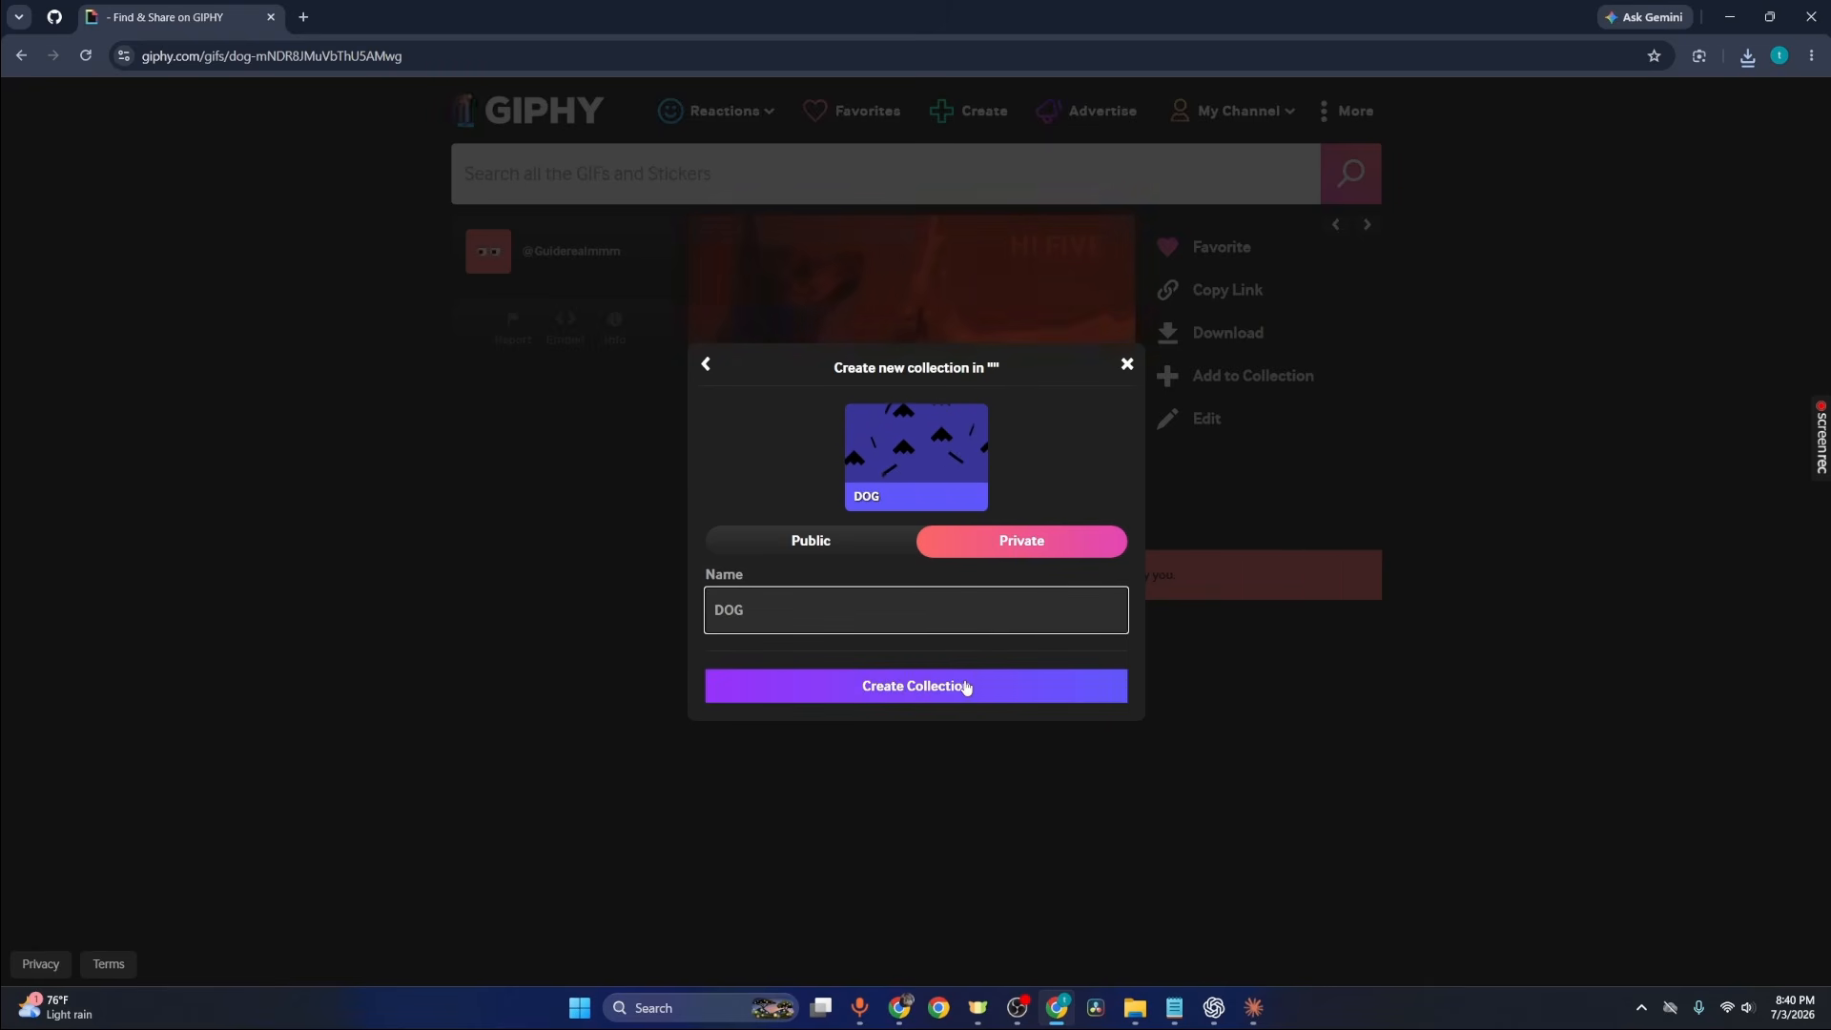
pyautogui.click(964, 685)
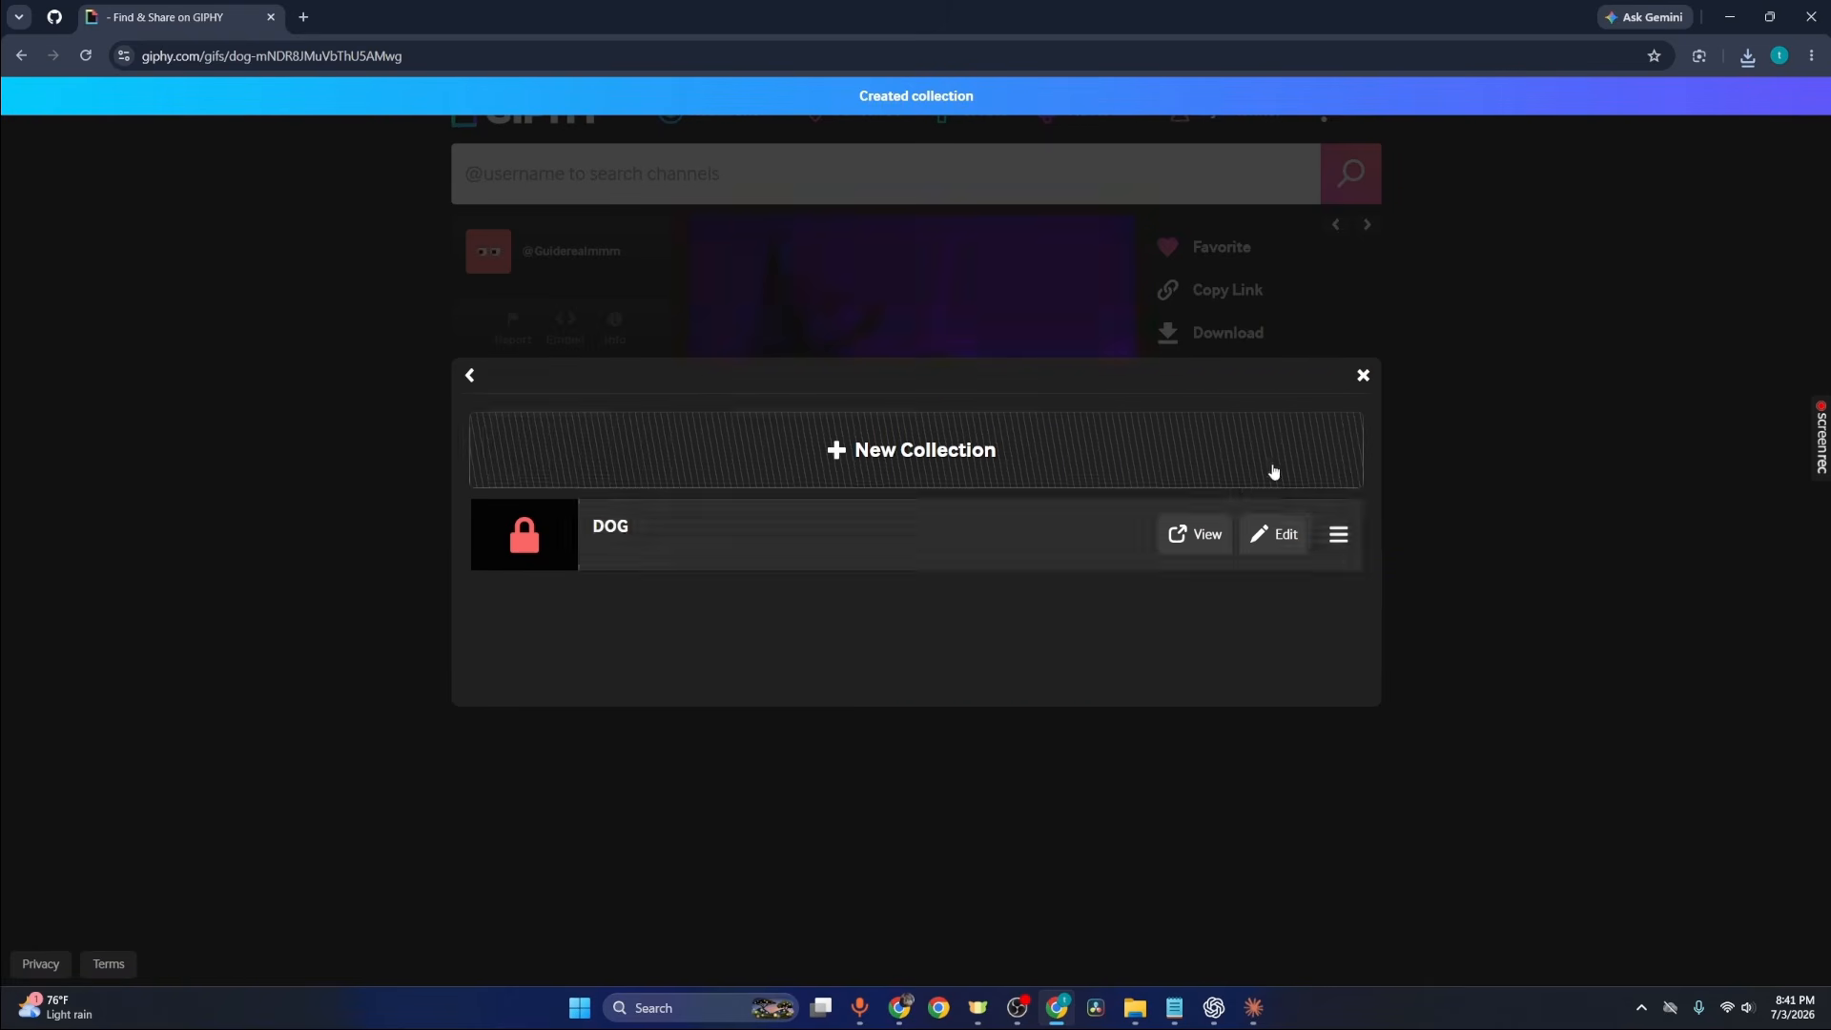
pyautogui.click(1363, 374)
# Step: Try the GIF's Public and Private visibility settings and its Delete option, cancelling the deletion
pyautogui.click(1215, 408)
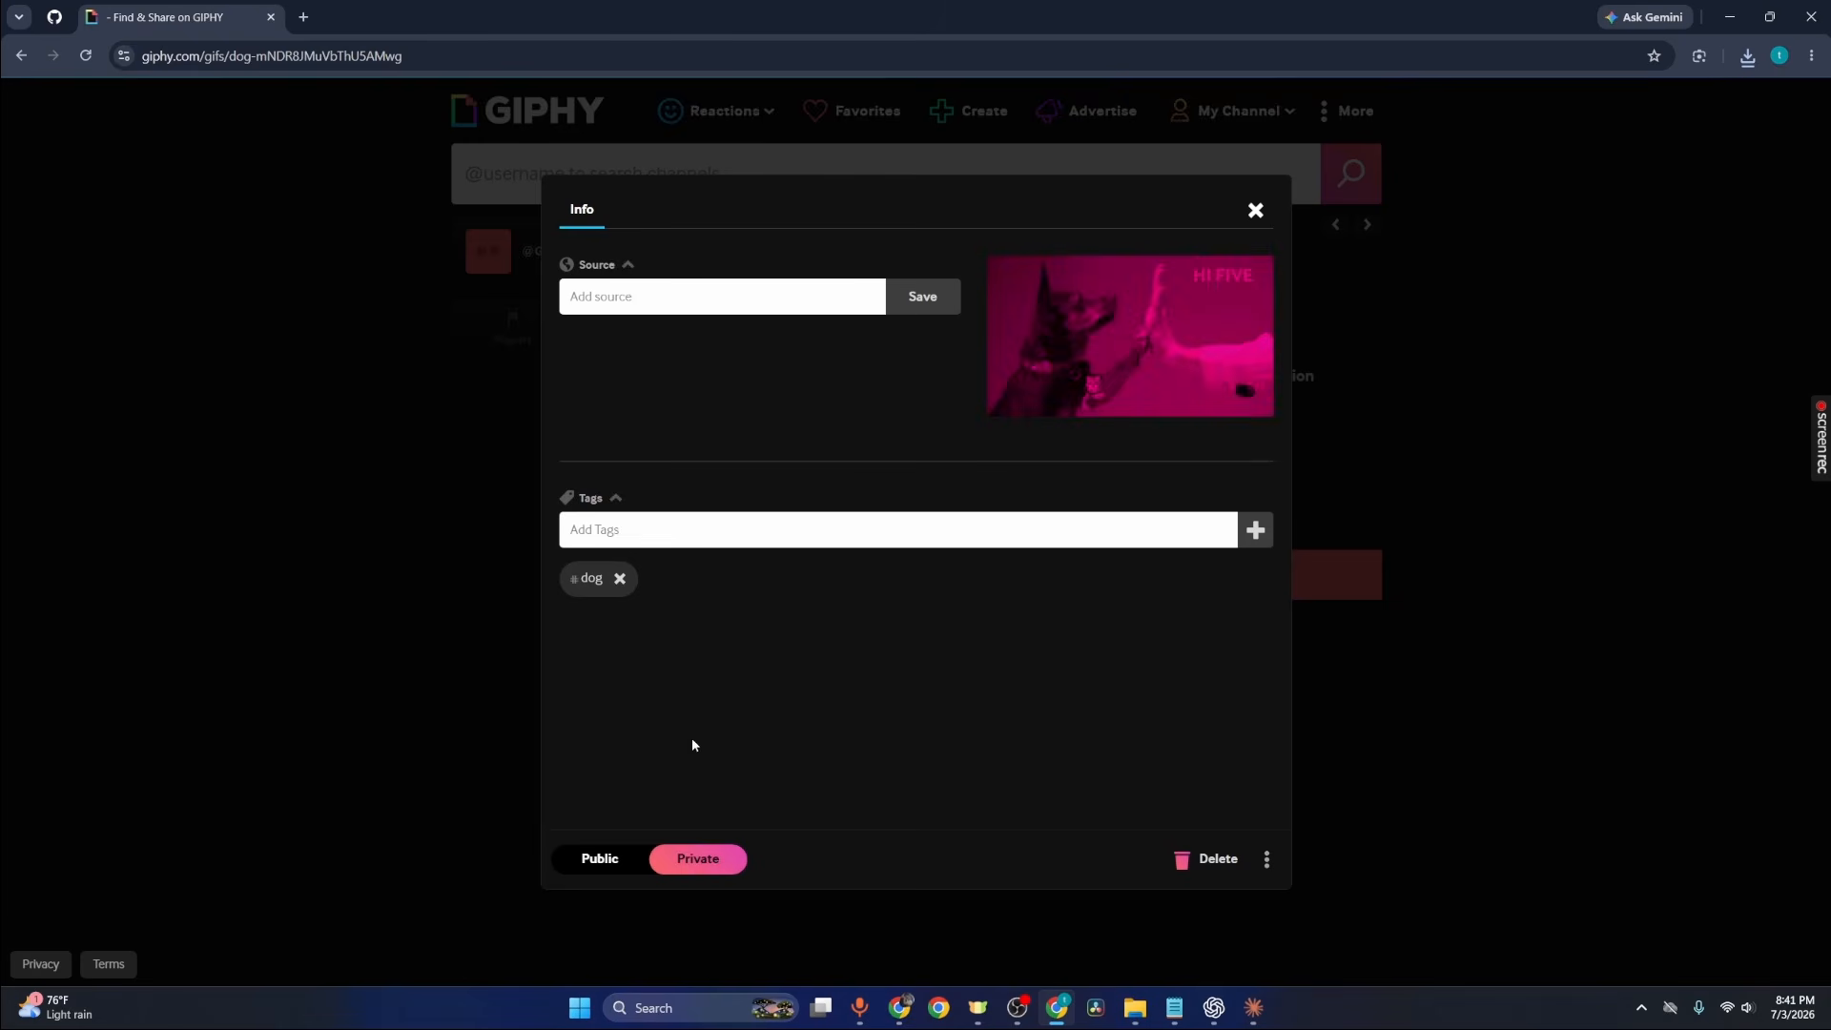
pyautogui.click(598, 860)
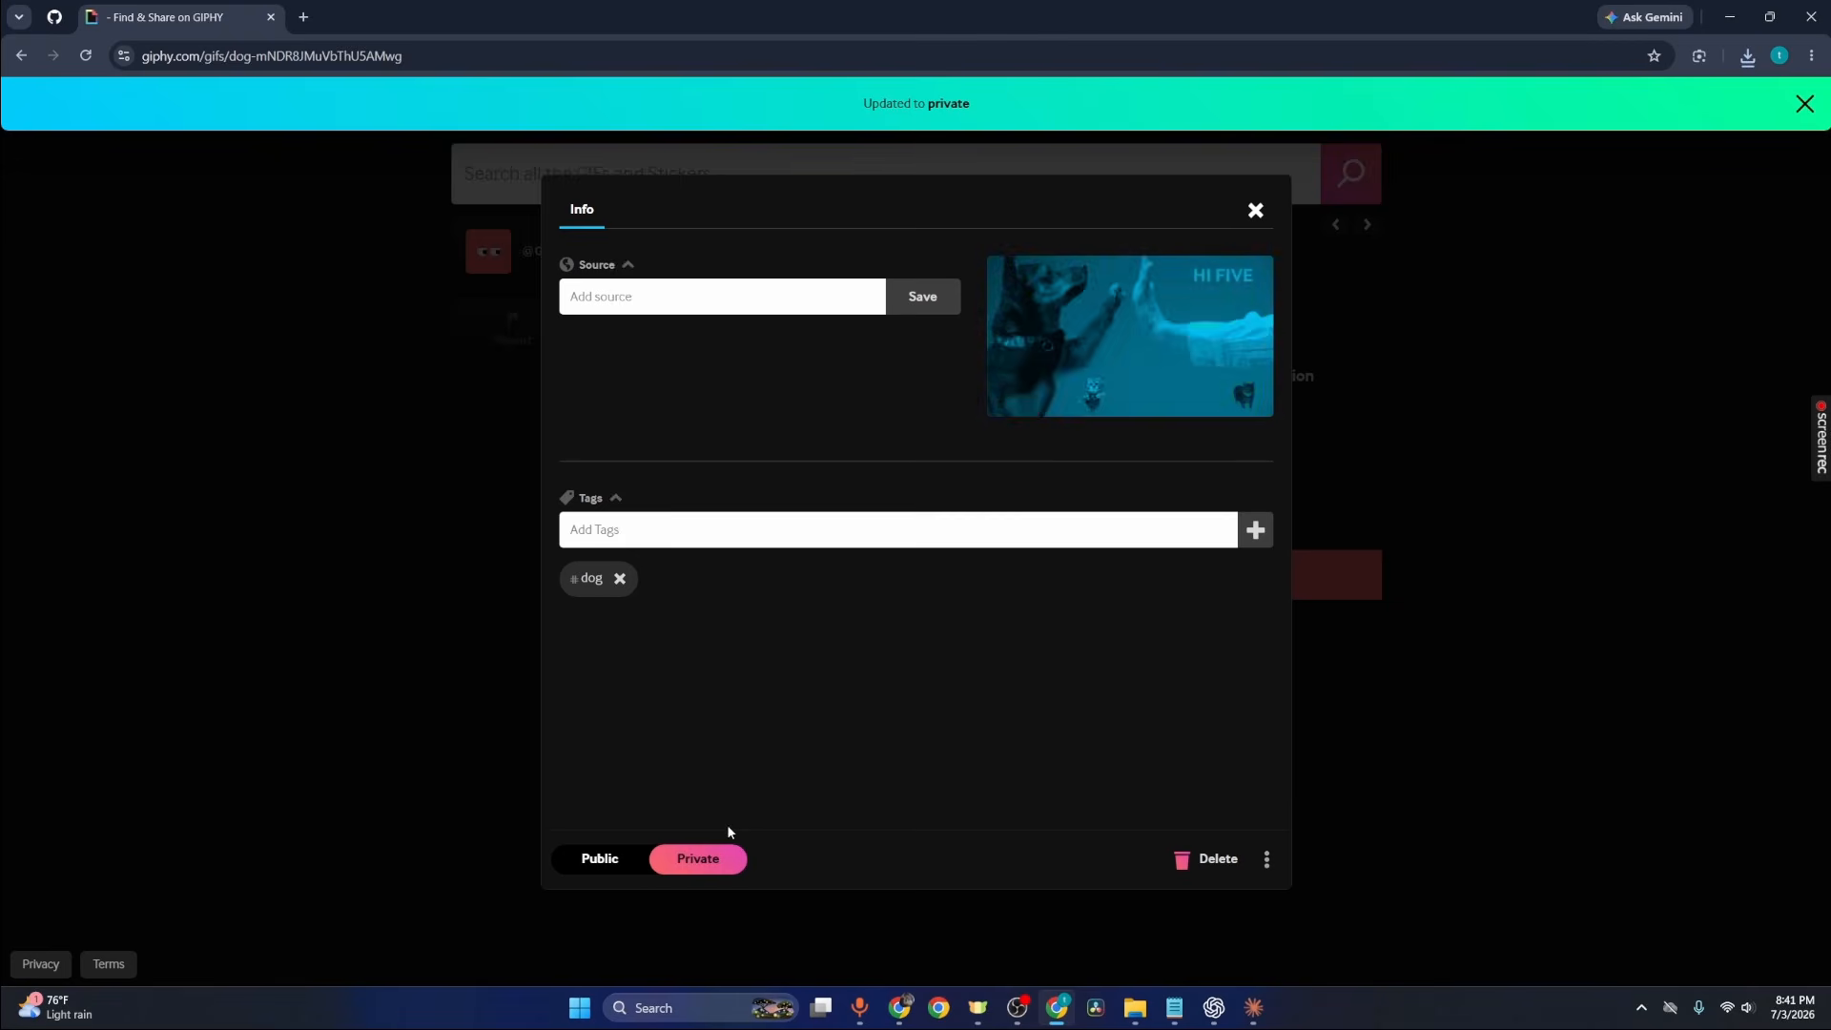
pyautogui.click(1204, 861)
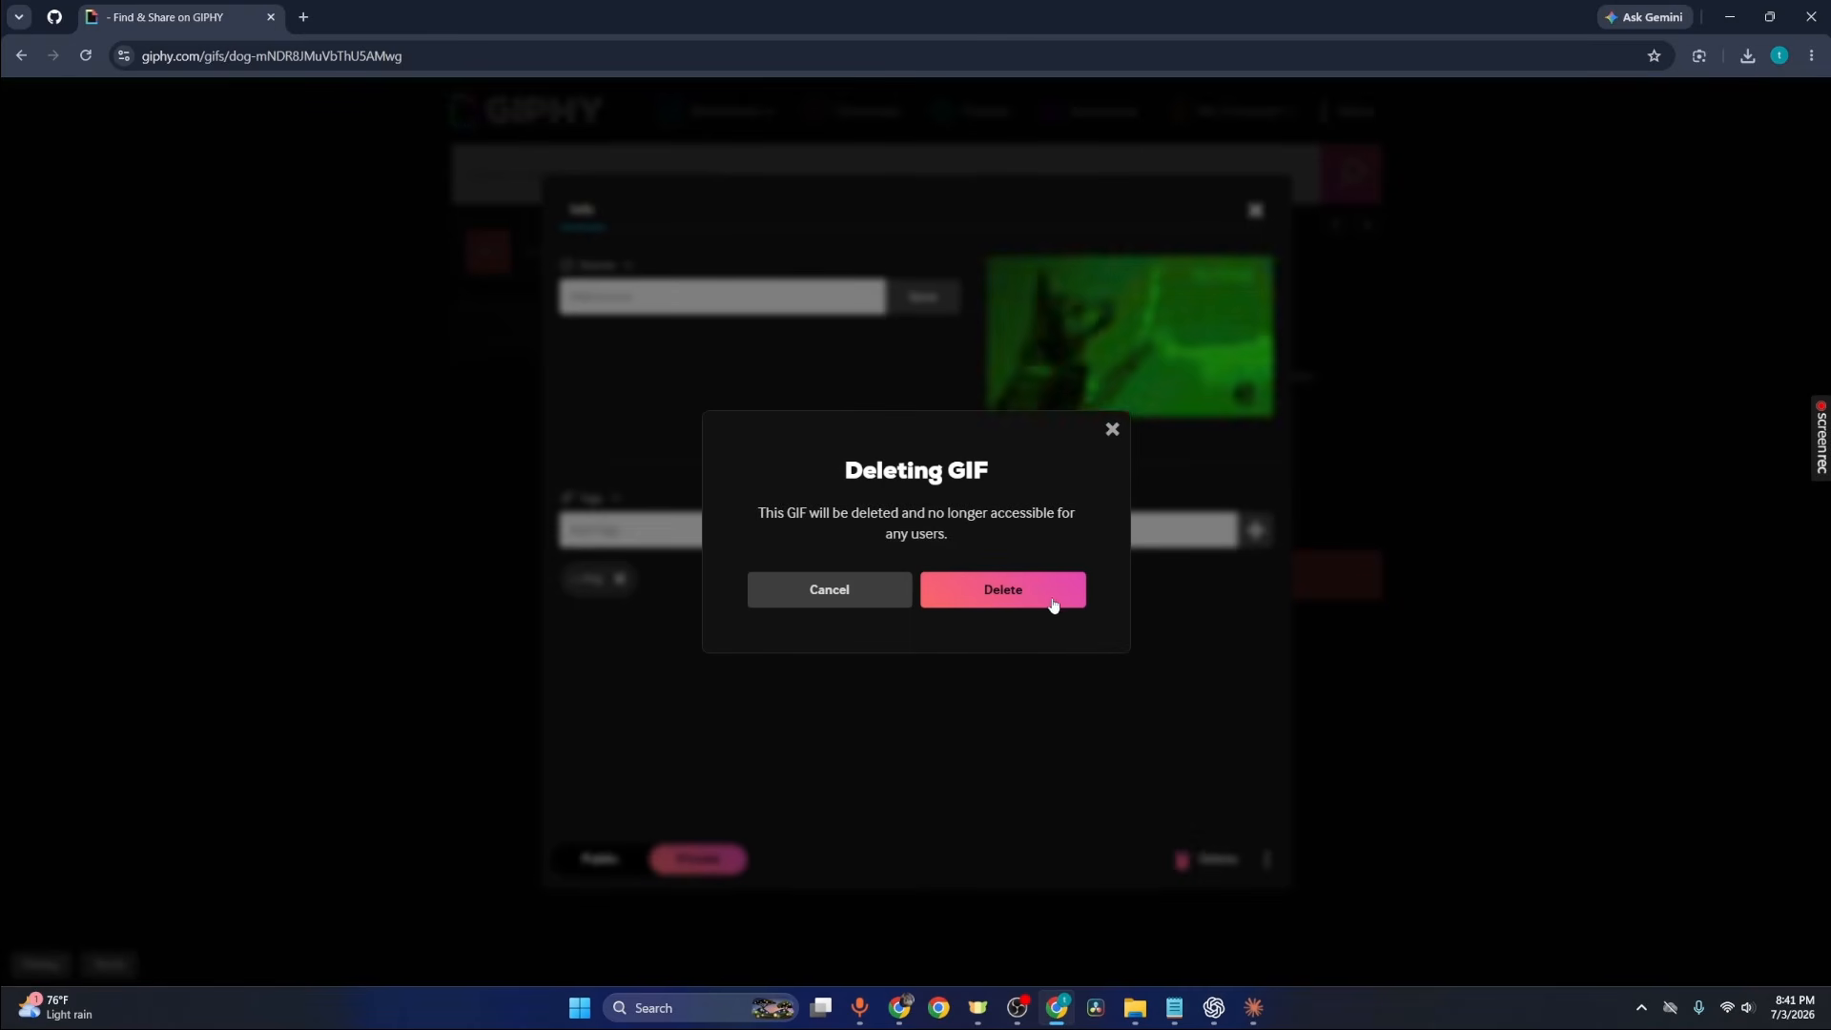
pyautogui.click(1111, 431)
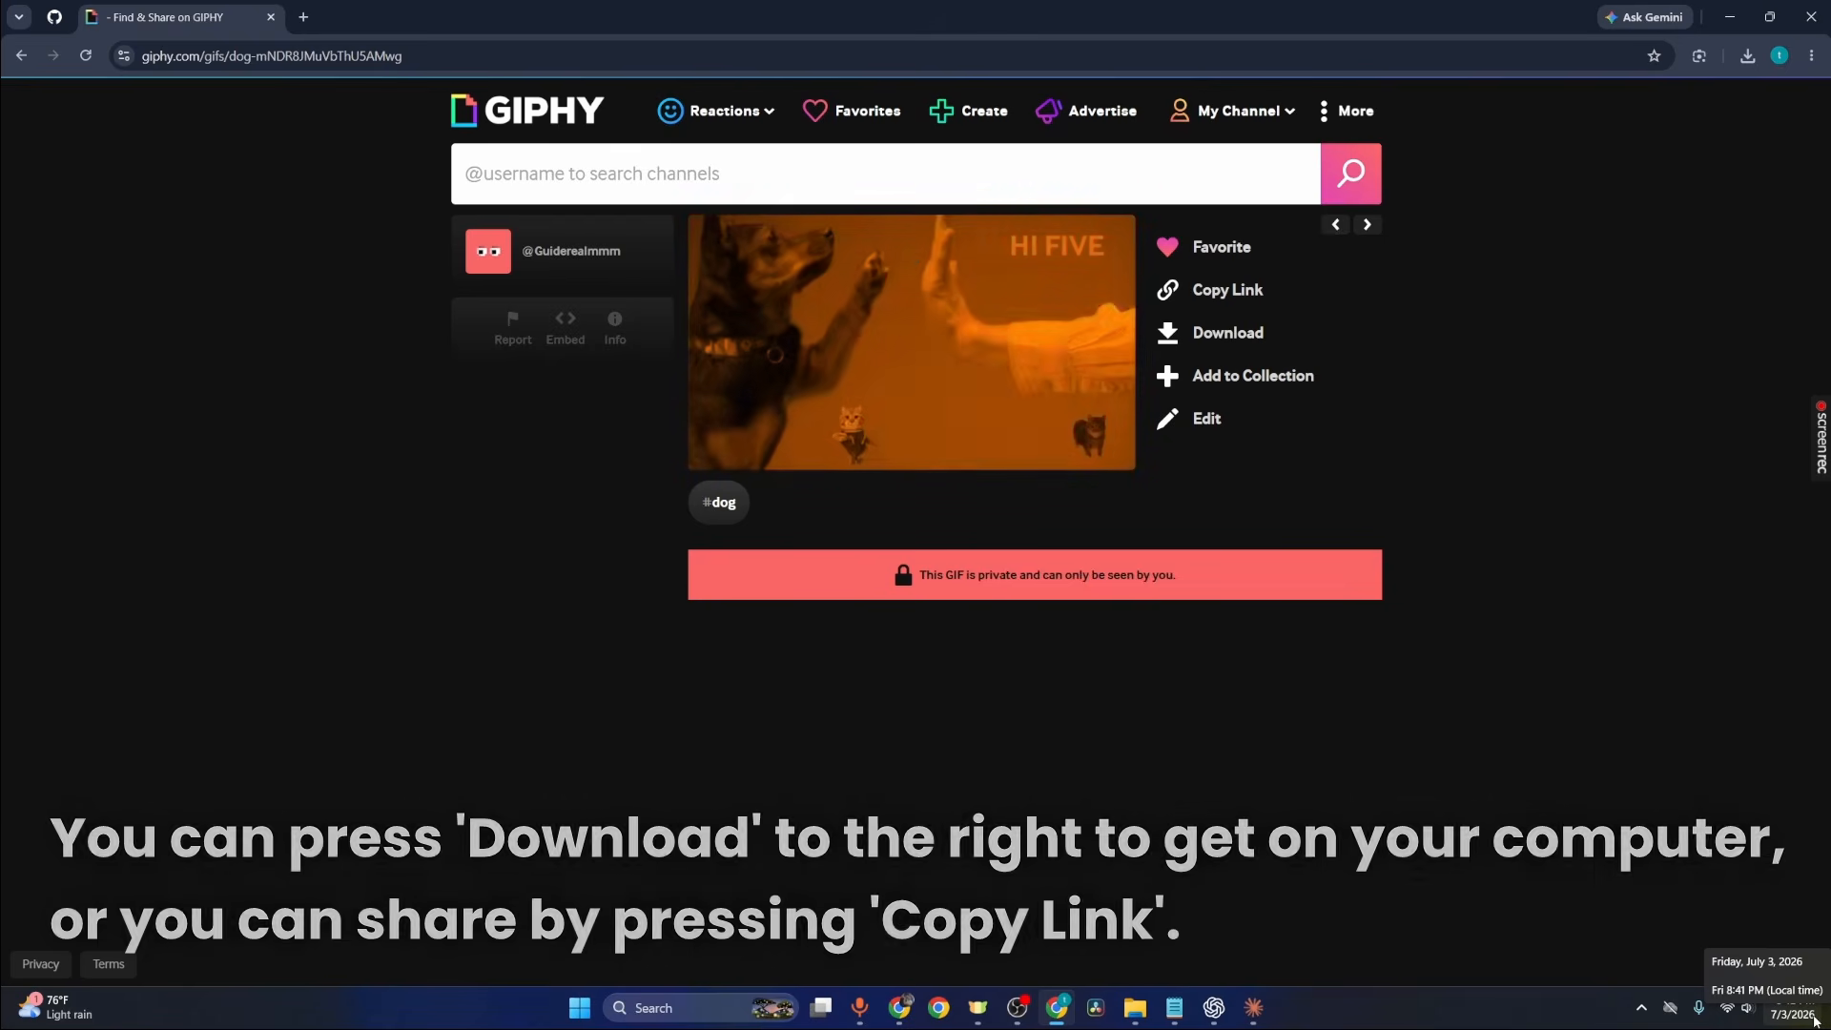